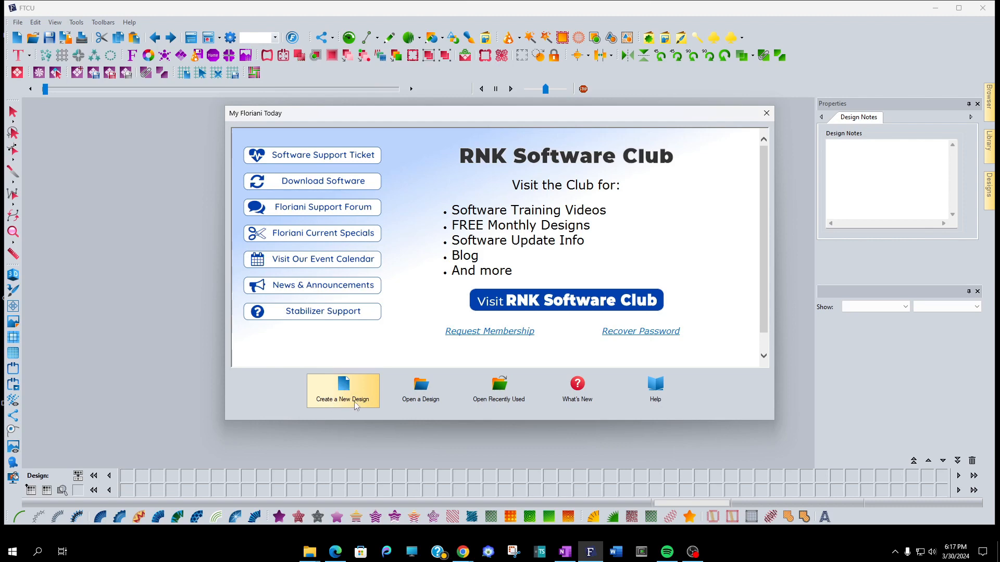
# Create a new blank design and check the ruler's measurement unit options
pyautogui.click(343, 388)
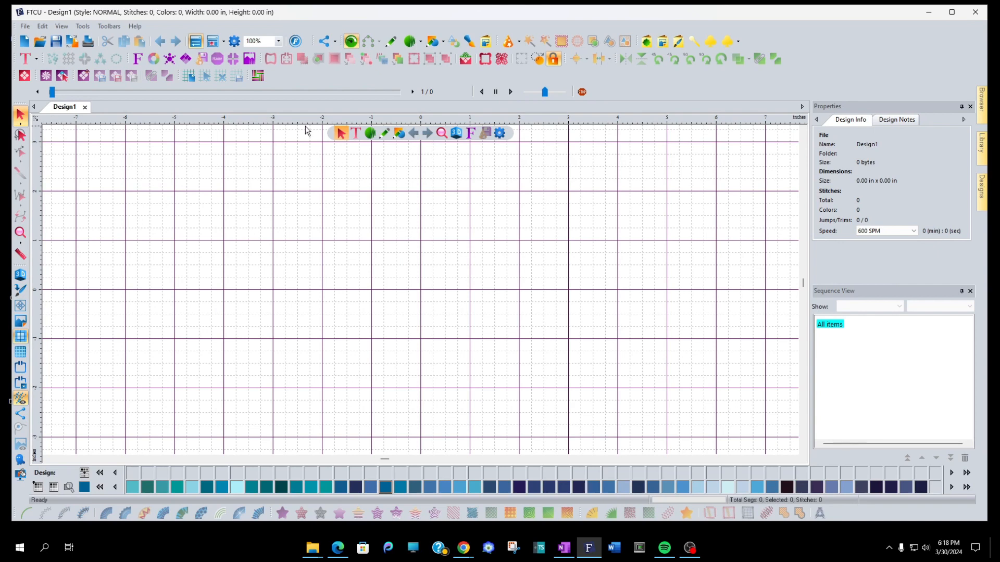
pyautogui.click(803, 122)
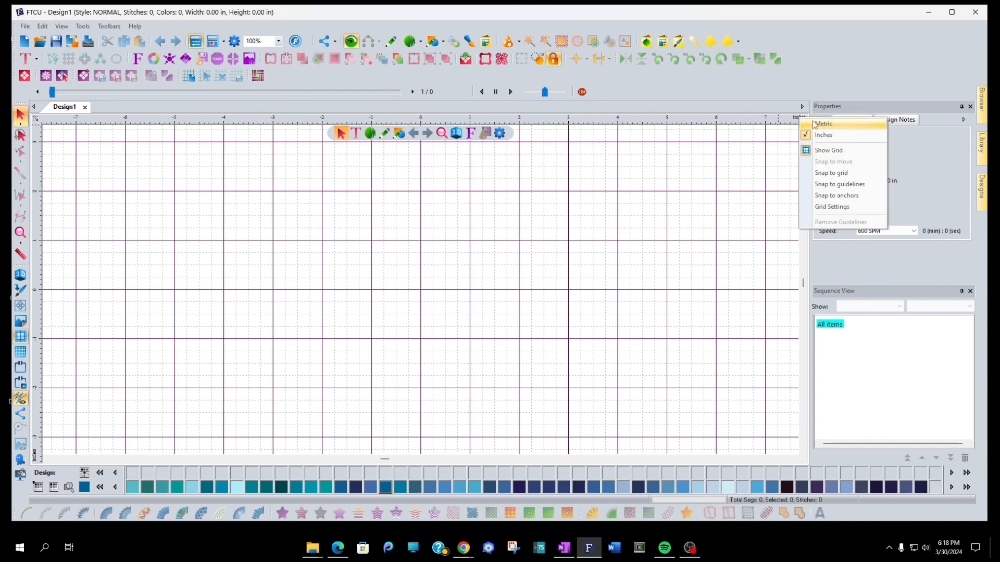
pyautogui.click(769, 140)
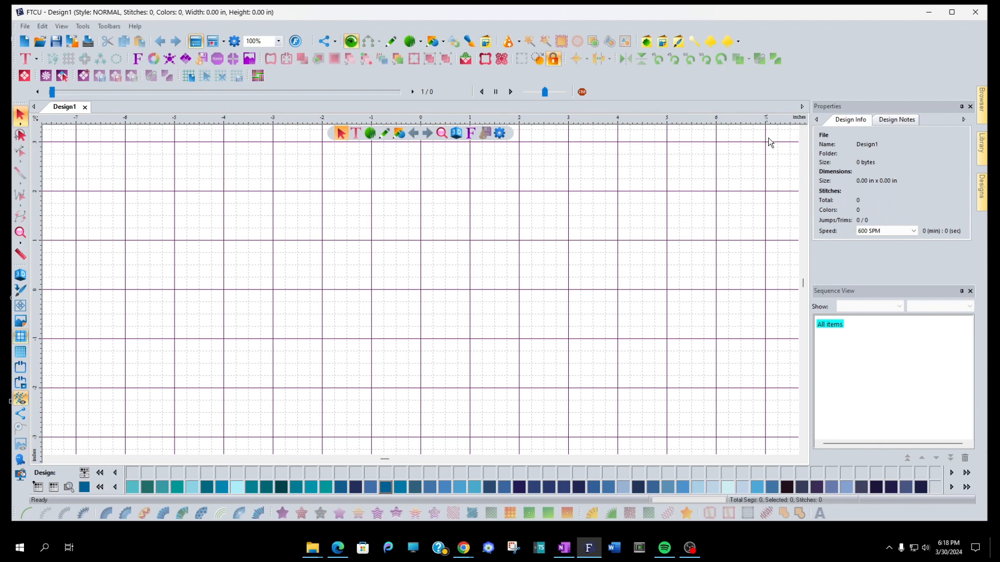
pyautogui.click(799, 121)
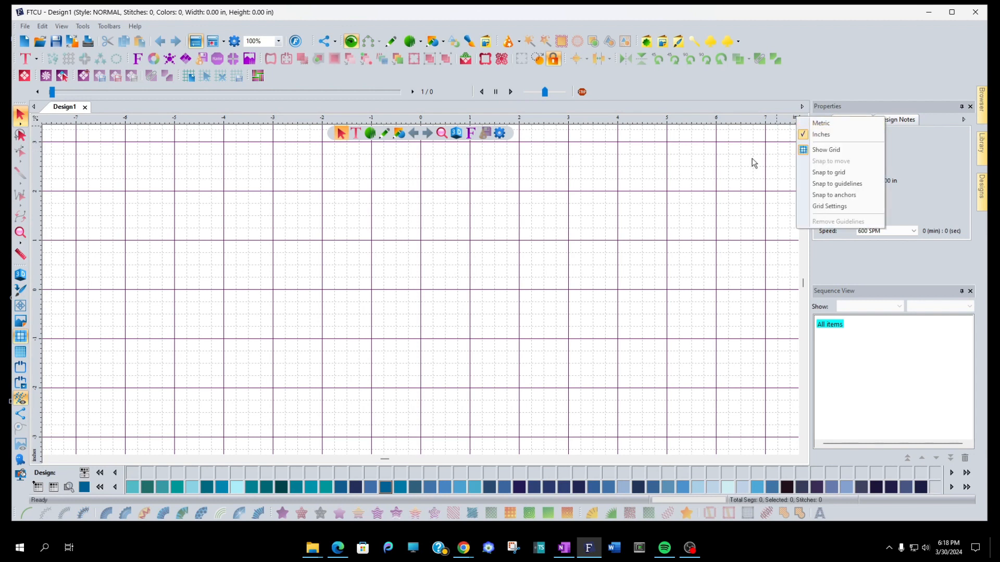
pyautogui.click(727, 165)
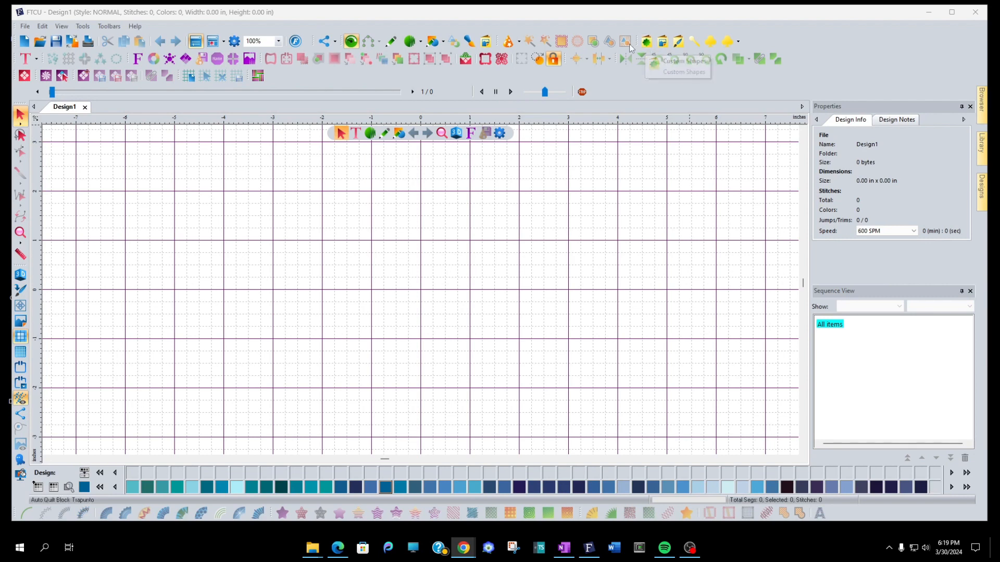
# Add the Heart 003 shape from the Custom Shapes library to the design
pyautogui.click(647, 43)
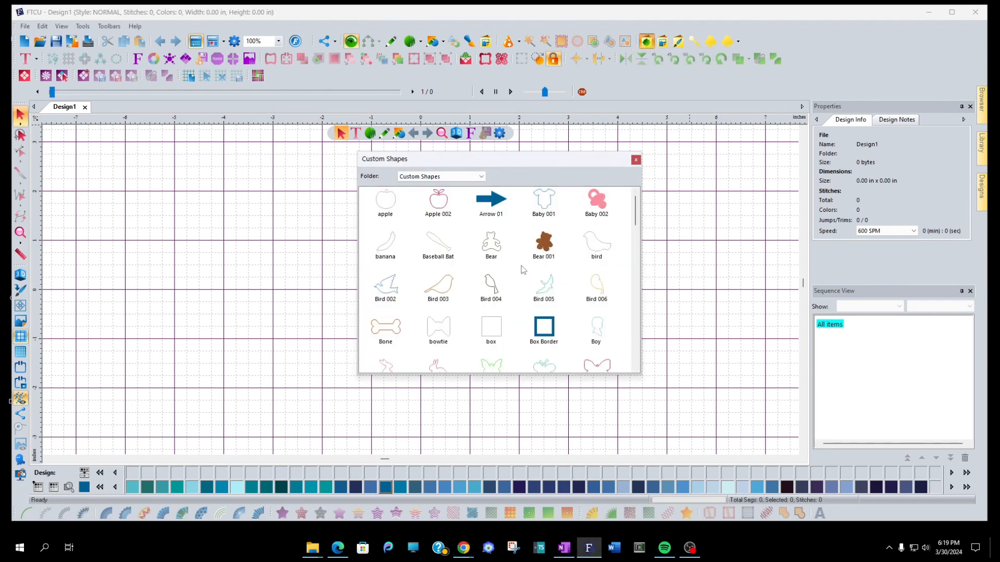
pyautogui.scroll(-1, 524, 270)
pyautogui.scroll(-3, 524, 272)
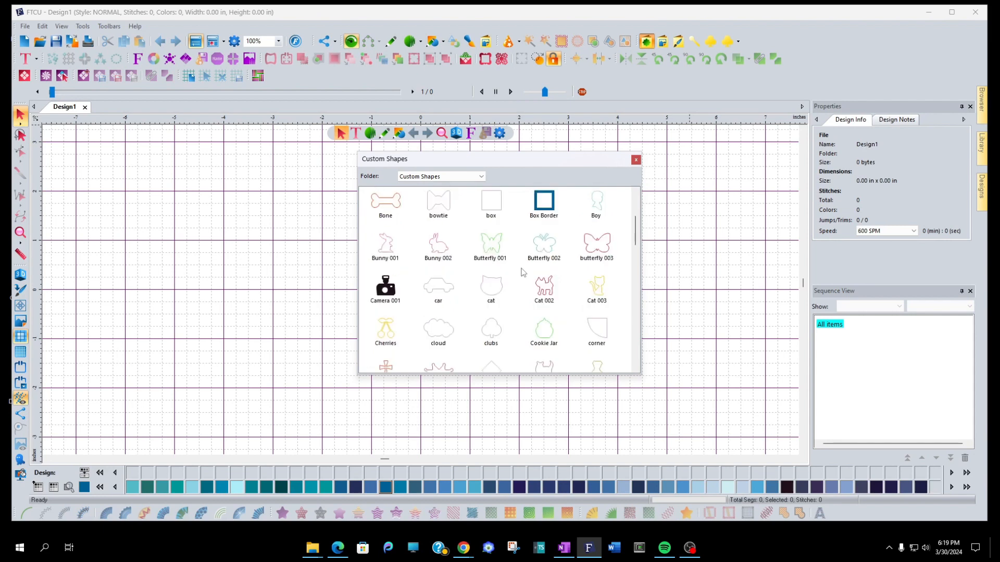
pyautogui.scroll(-4, 523, 271)
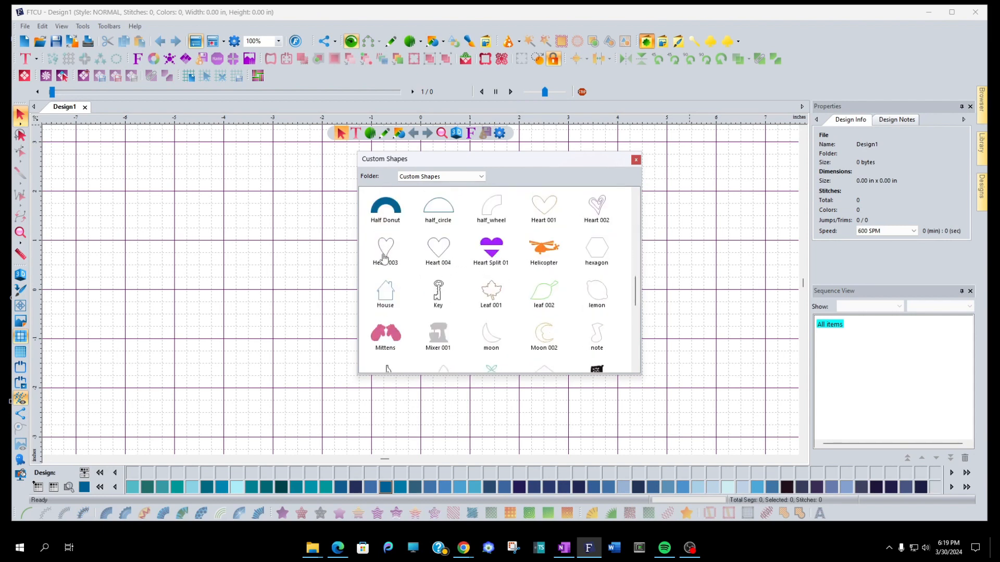
pyautogui.doubleClick(385, 257)
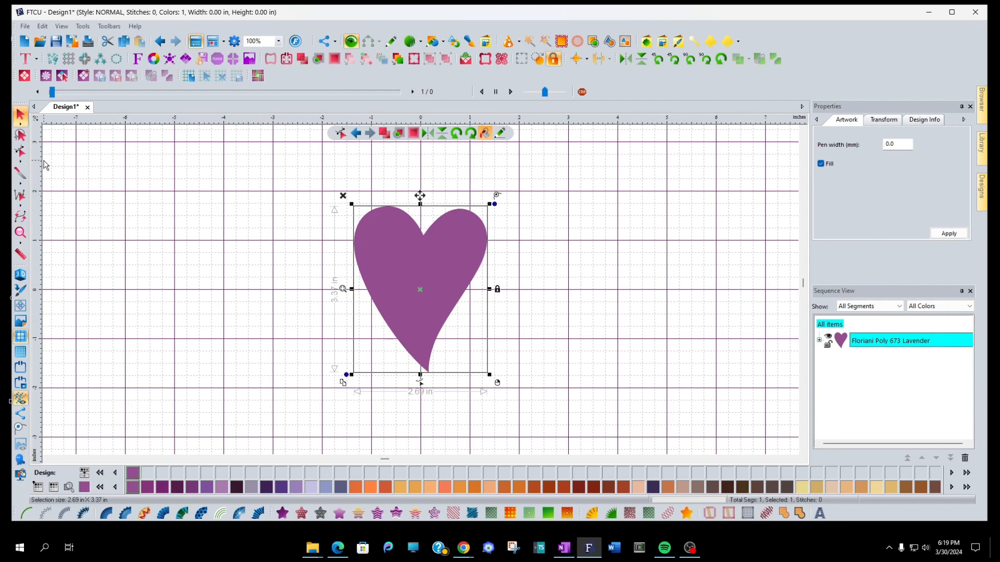
# Slice the heart into two halves along a path running from above its top notch to below its tip
pyautogui.click(229, 269)
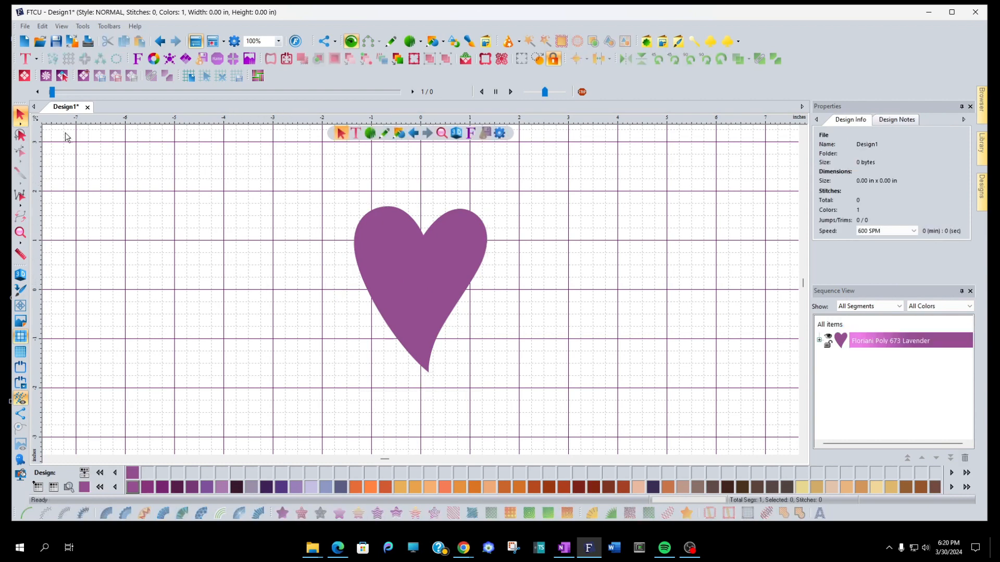
pyautogui.click(402, 262)
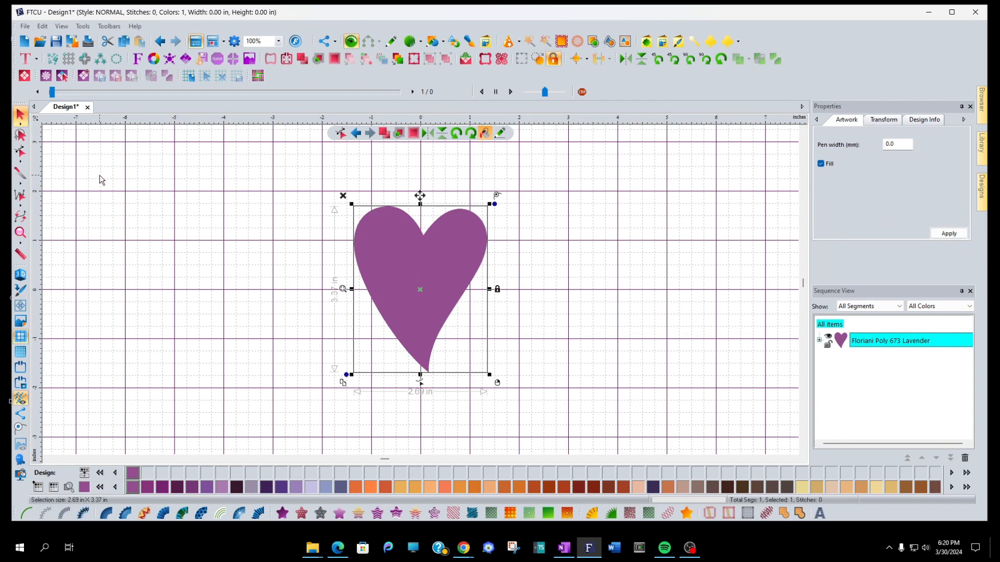
pyautogui.click(21, 181)
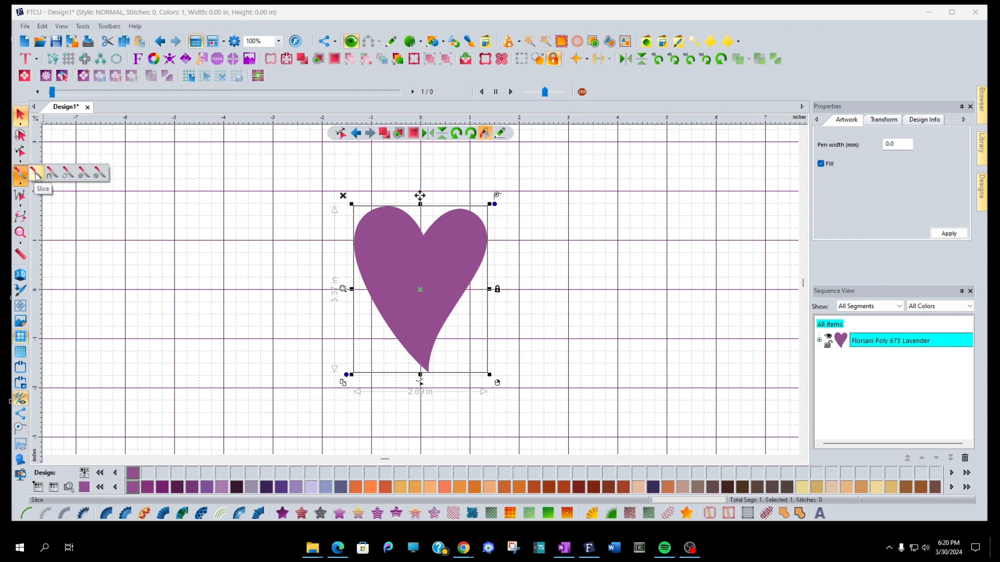
pyautogui.click(36, 176)
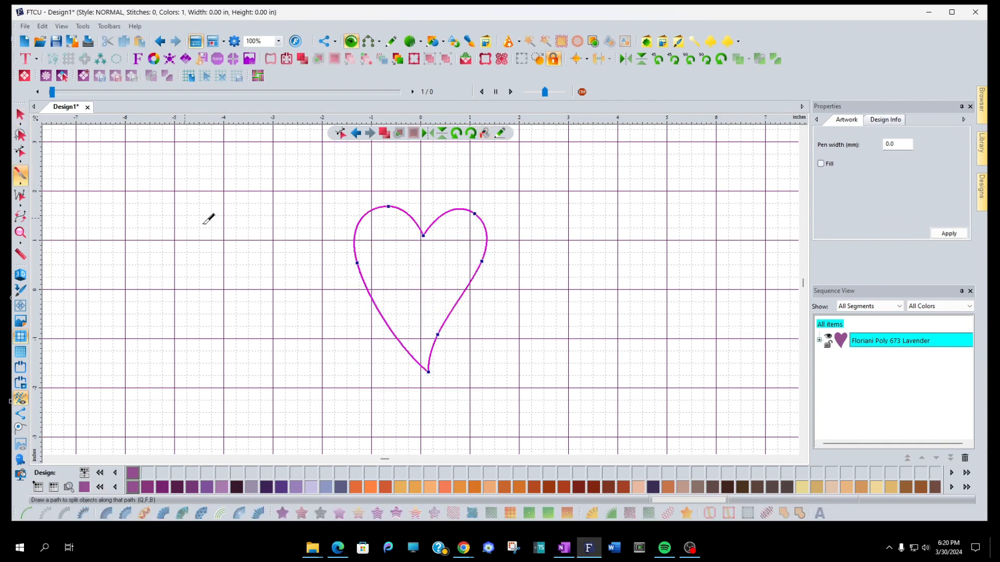
pyautogui.click(420, 200)
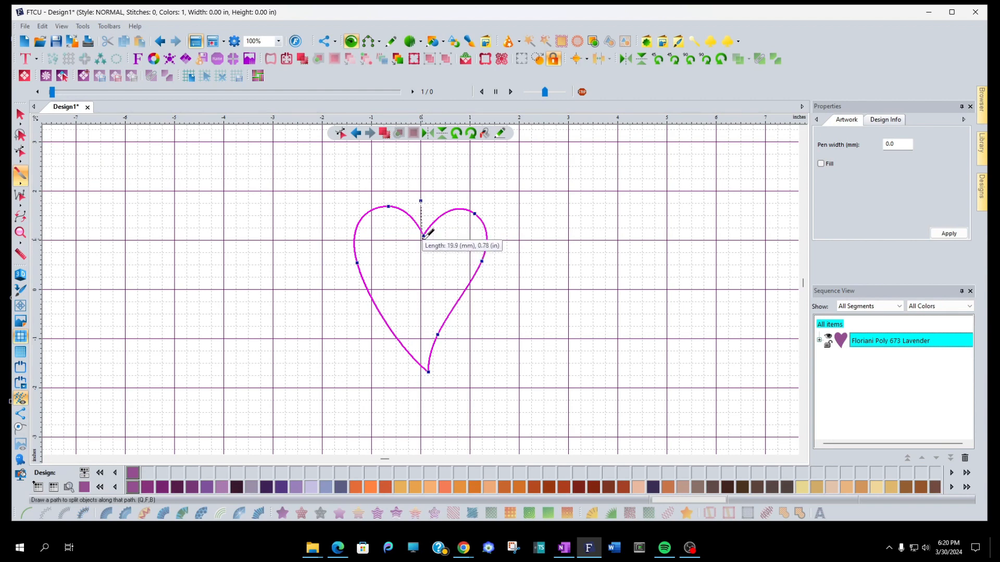
pyautogui.click(422, 236)
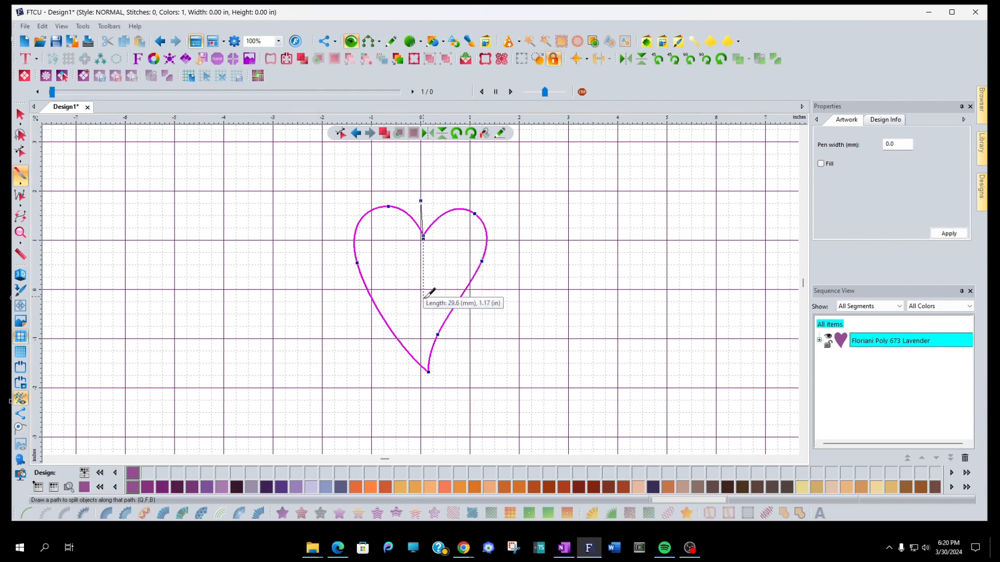
pyautogui.doubleClick(432, 383)
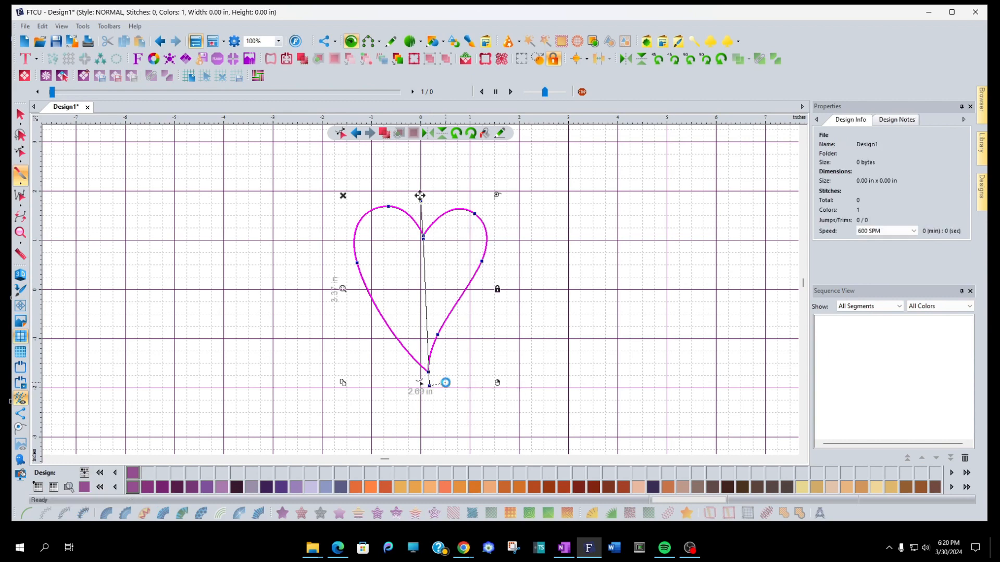
pyautogui.click(458, 374)
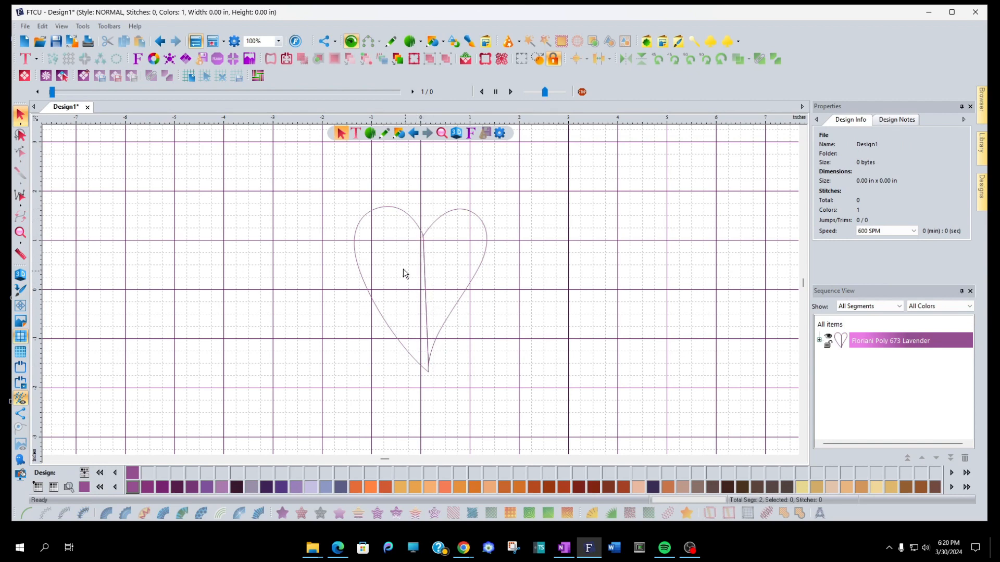
# Pull the right half away from the heart and remove it, keeping only the left half
pyautogui.click(483, 261)
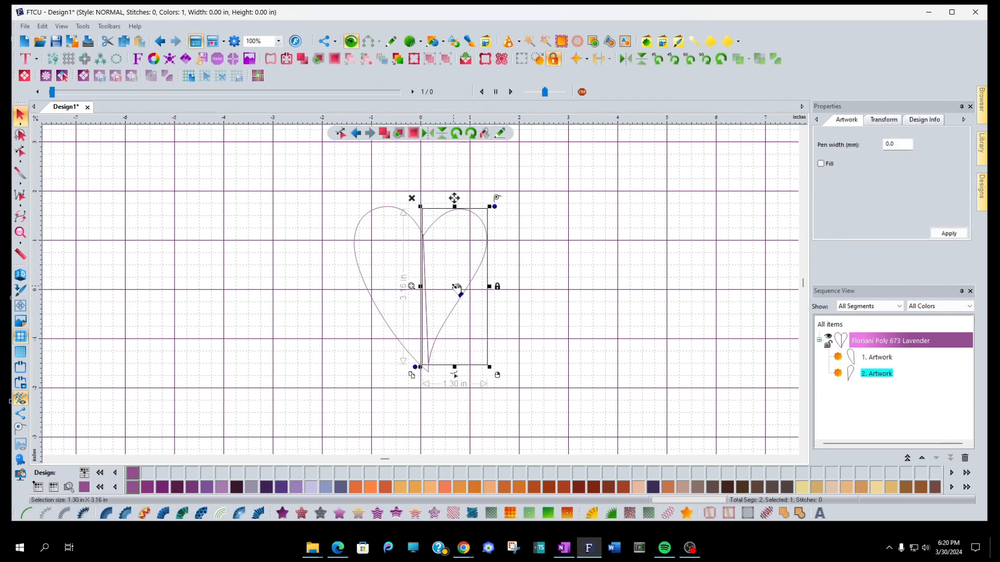
pyautogui.moveTo(456, 287); pyautogui.dragTo(637, 285)
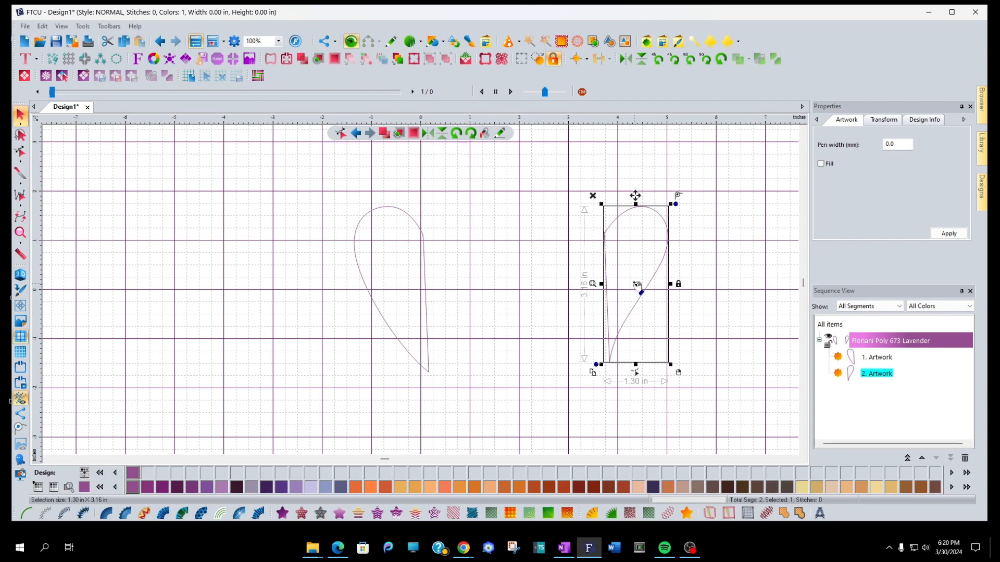
pyautogui.hotkey('ctrl', 'z')
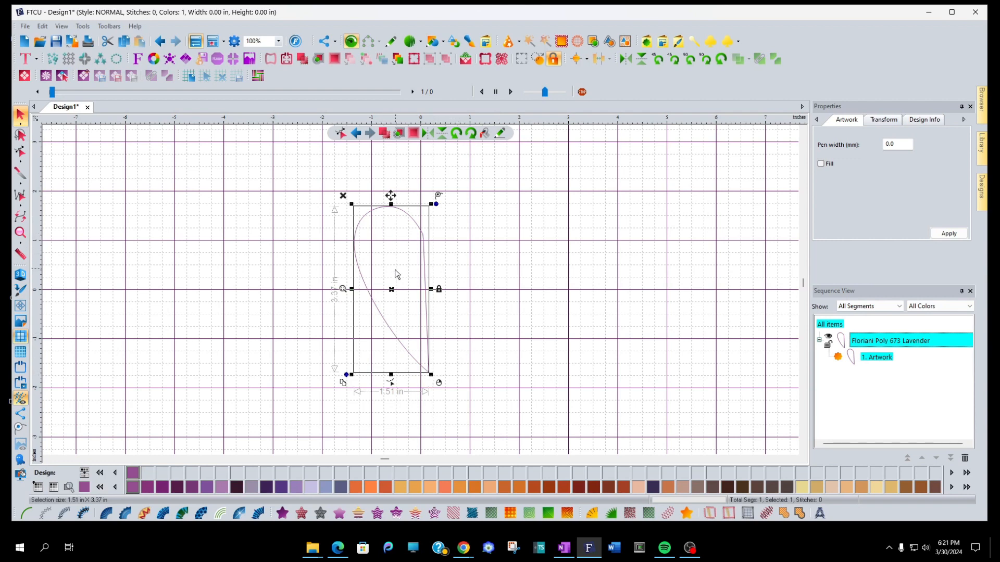
# Measure the remaining half-heart from its top to its tip
pyautogui.click(20, 255)
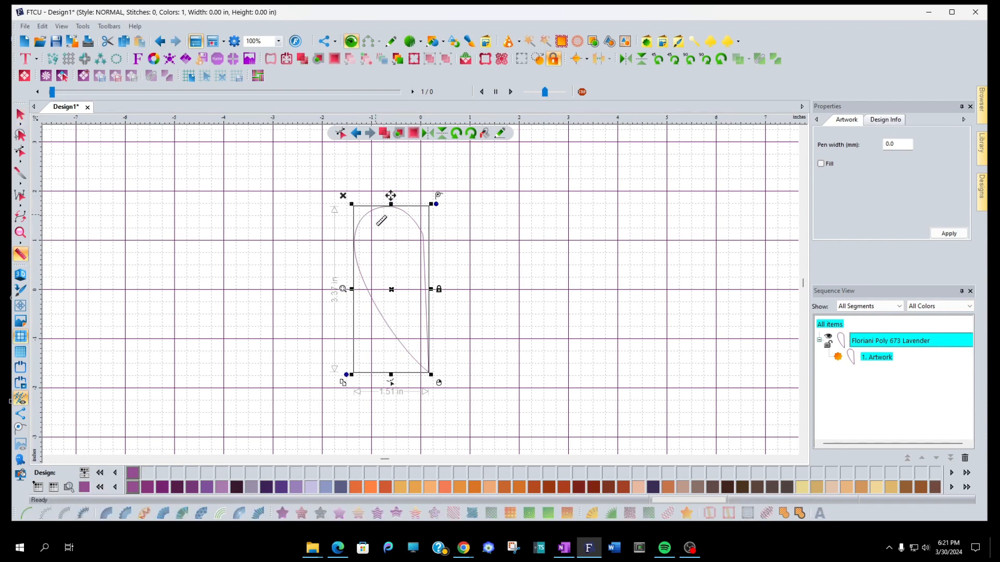
pyautogui.click(21, 255)
pyautogui.moveTo(389, 208); pyautogui.dragTo(437, 377)
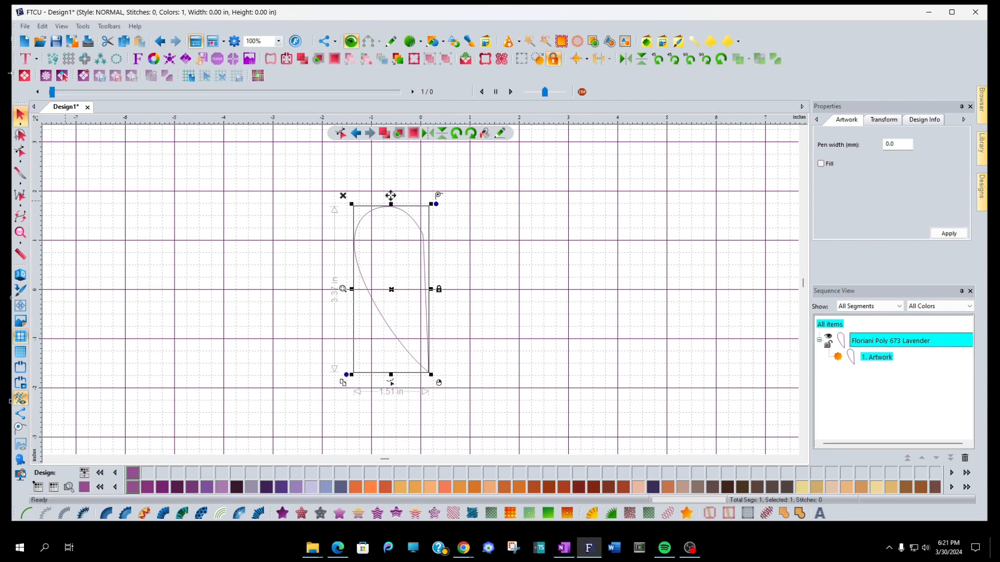
# Shrink the half-heart to about 0.55 × 1.22 in, place it up and left of the centre, and rotate it counterclockwise
pyautogui.click(22, 115)
pyautogui.moveTo(431, 374); pyautogui.dragTo(402, 291)
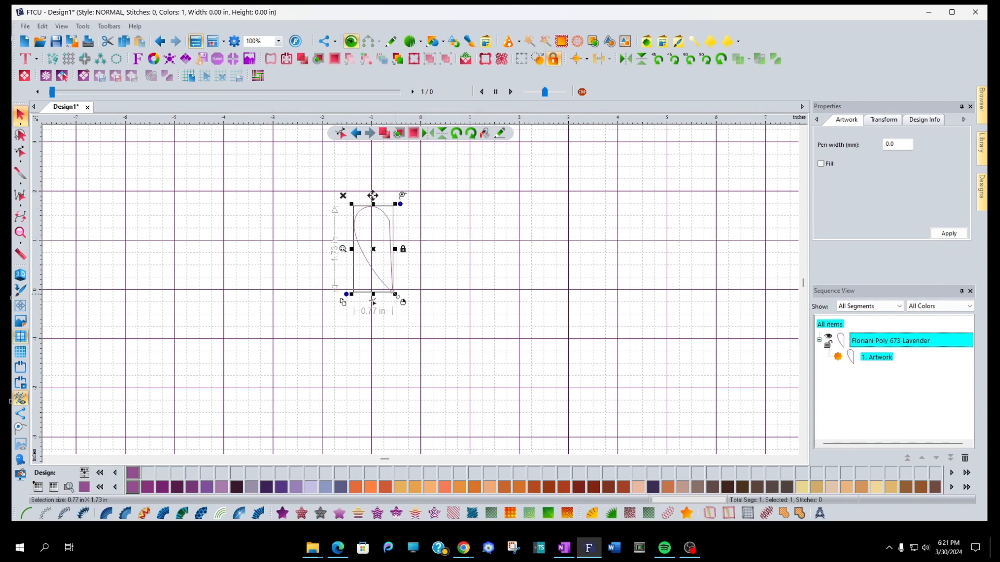
pyautogui.moveTo(395, 293); pyautogui.dragTo(341, 214)
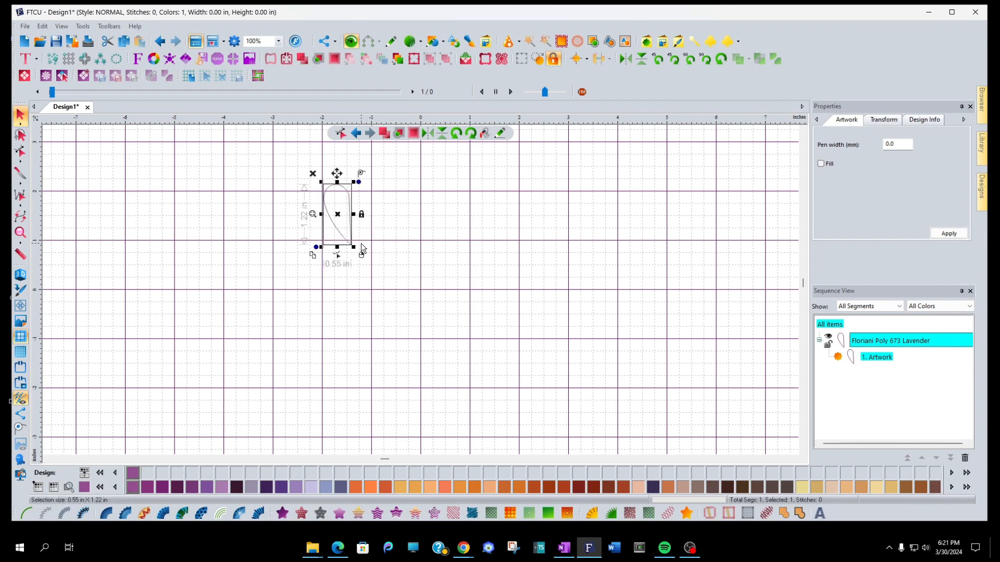
pyautogui.moveTo(360, 181); pyautogui.dragTo(348, 166)
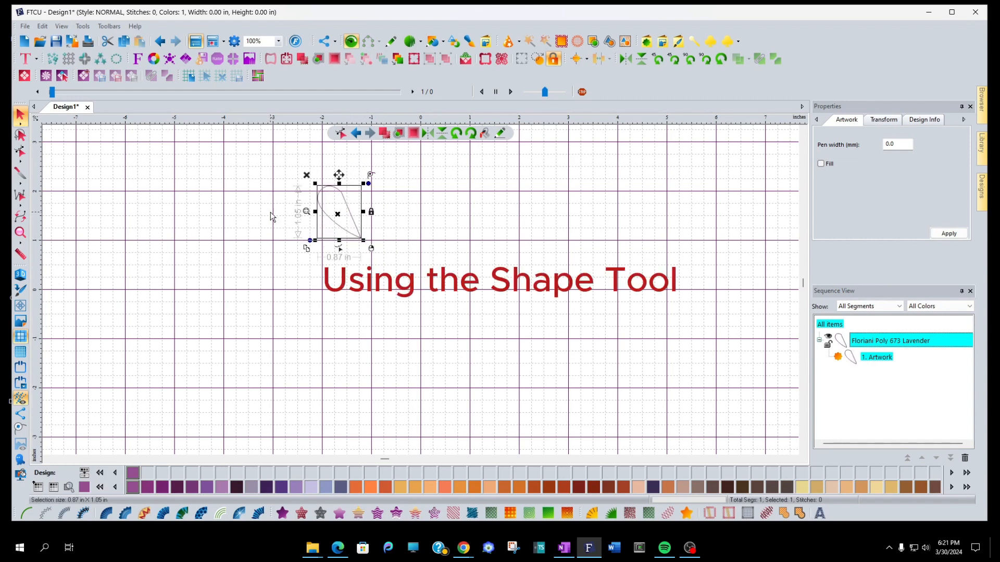
# Delete the extra outline point at the upper end of the petal's straight edge with the Shape tool
pyautogui.click(21, 152)
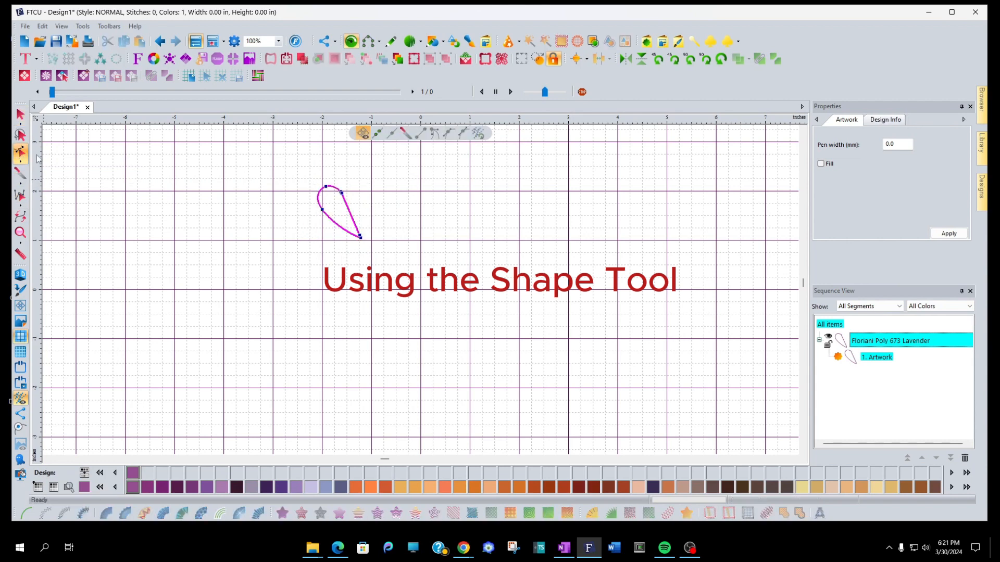
pyautogui.rightClick(342, 194)
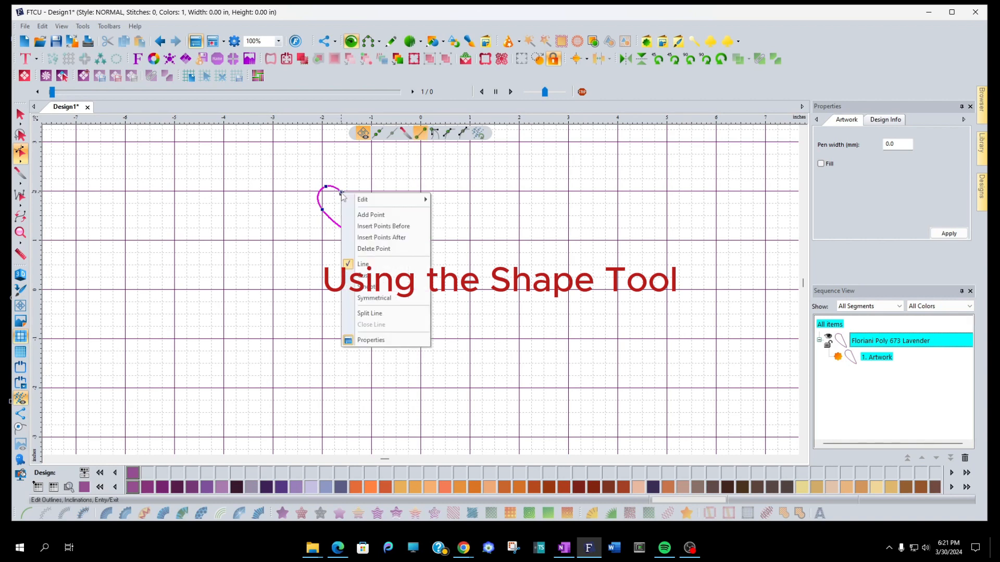
pyautogui.click(374, 249)
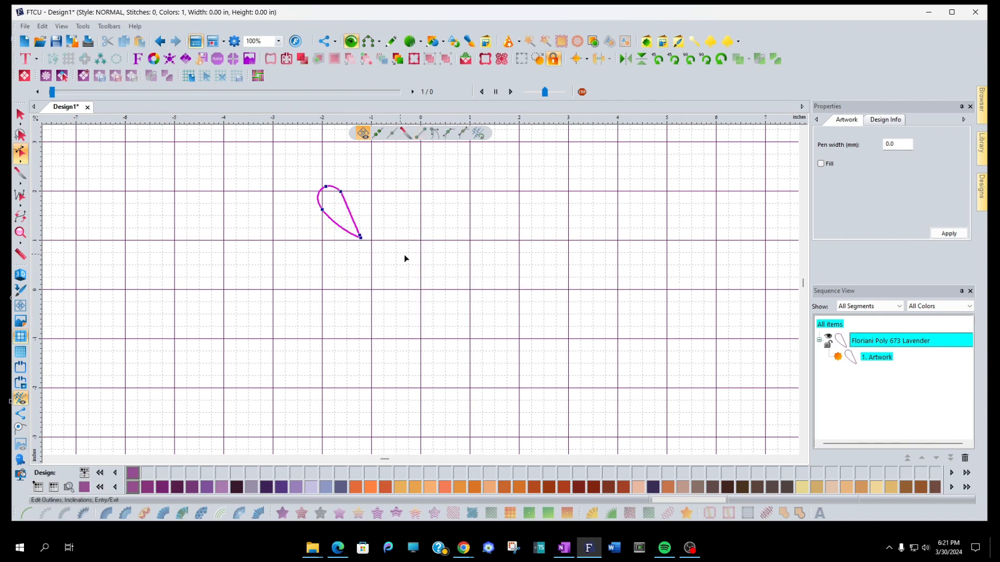
# Delete the extra outline point beside the petal's pointed tip
pyautogui.rightClick(360, 236)
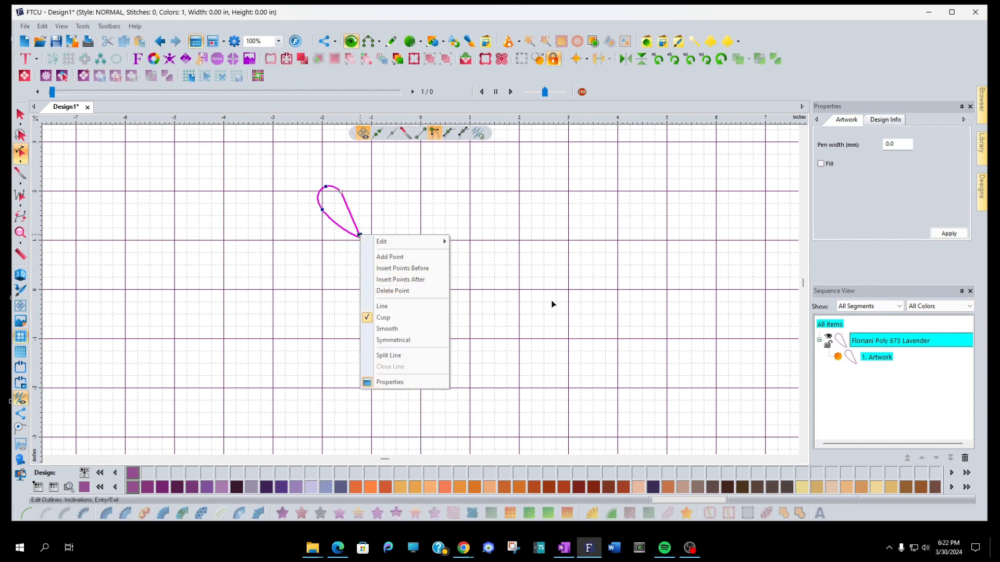
pyautogui.click(450, 275)
pyautogui.click(355, 235)
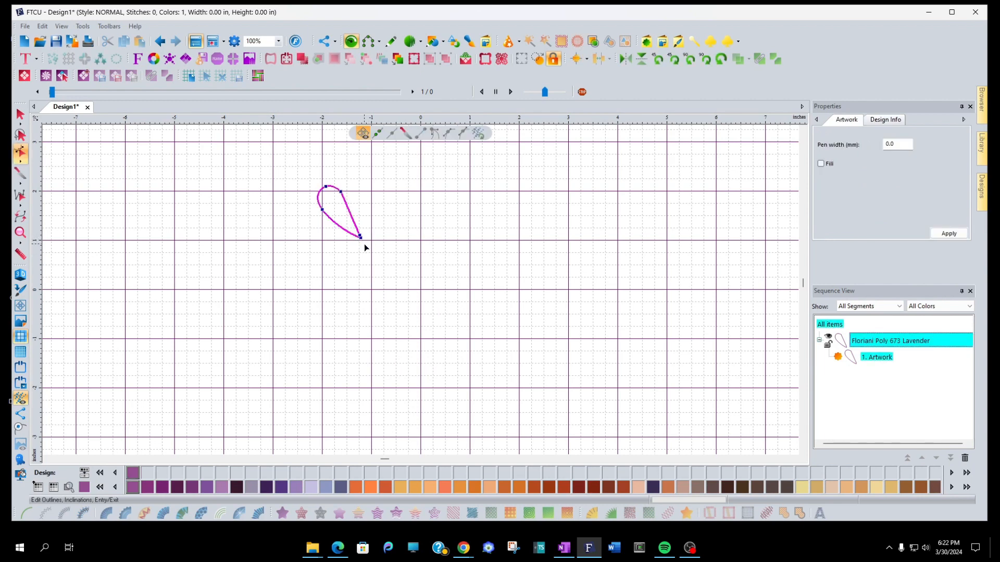
pyautogui.scroll(2, 363, 243)
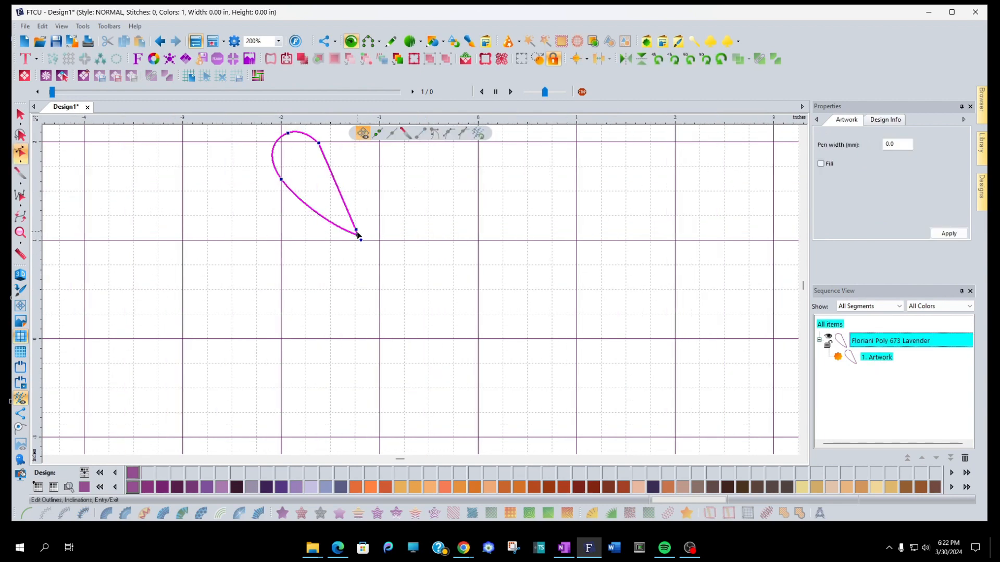
pyautogui.click(357, 231)
pyautogui.rightClick(357, 231)
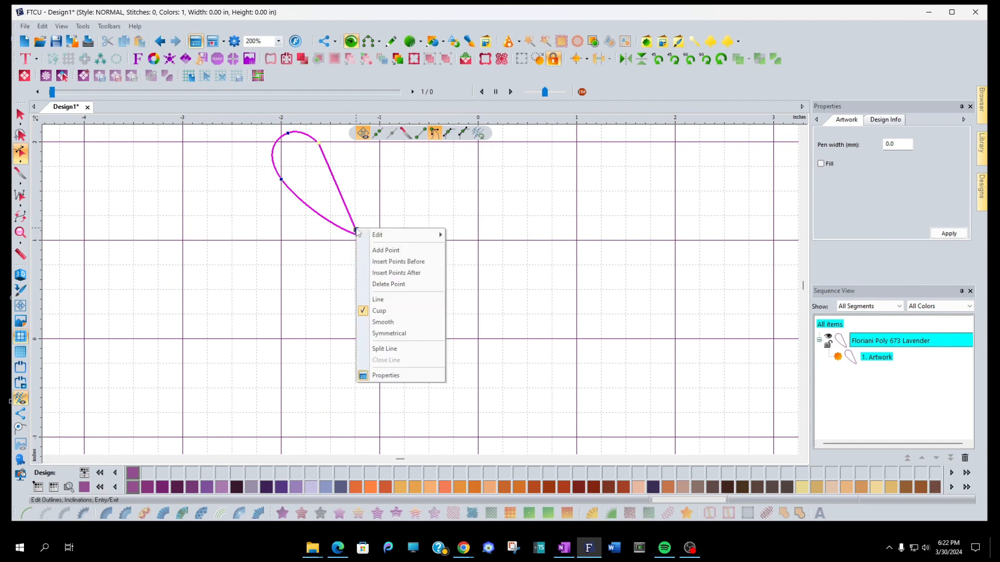
pyautogui.click(397, 286)
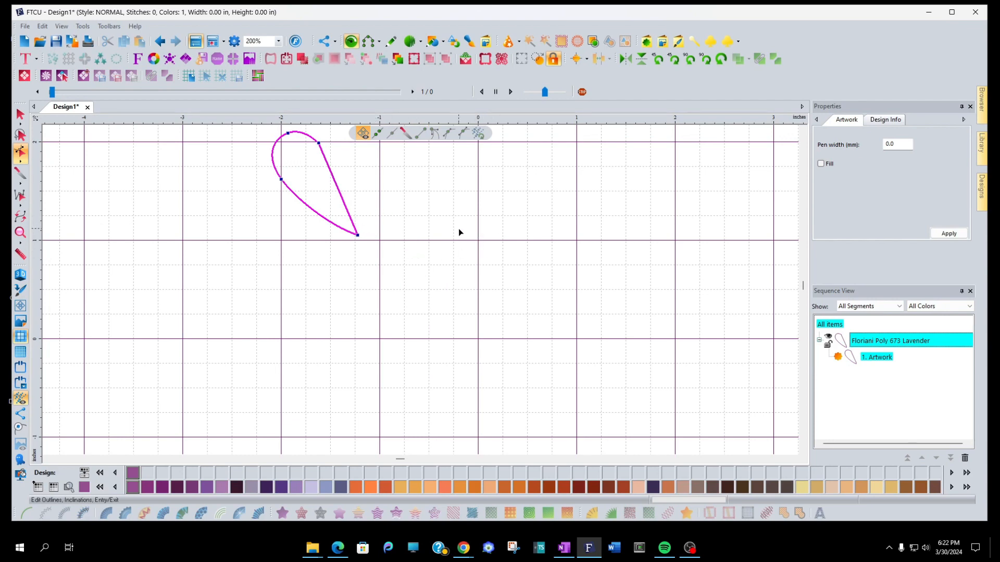
pyautogui.scroll(1, 457, 232)
pyautogui.scroll(-3, 456, 231)
pyautogui.scroll(1, 458, 233)
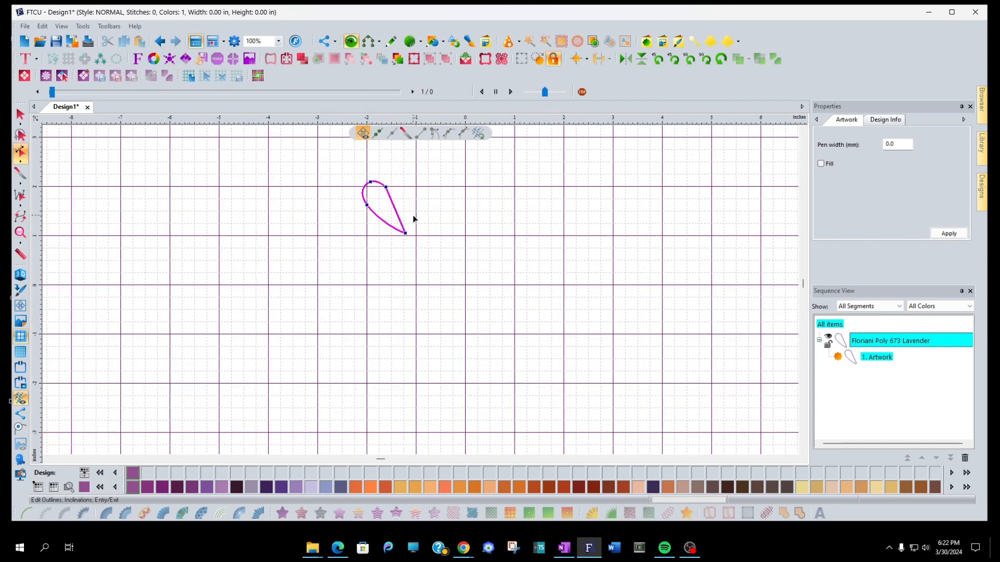
pyautogui.scroll(1, 392, 214)
pyautogui.scroll(-1, 389, 214)
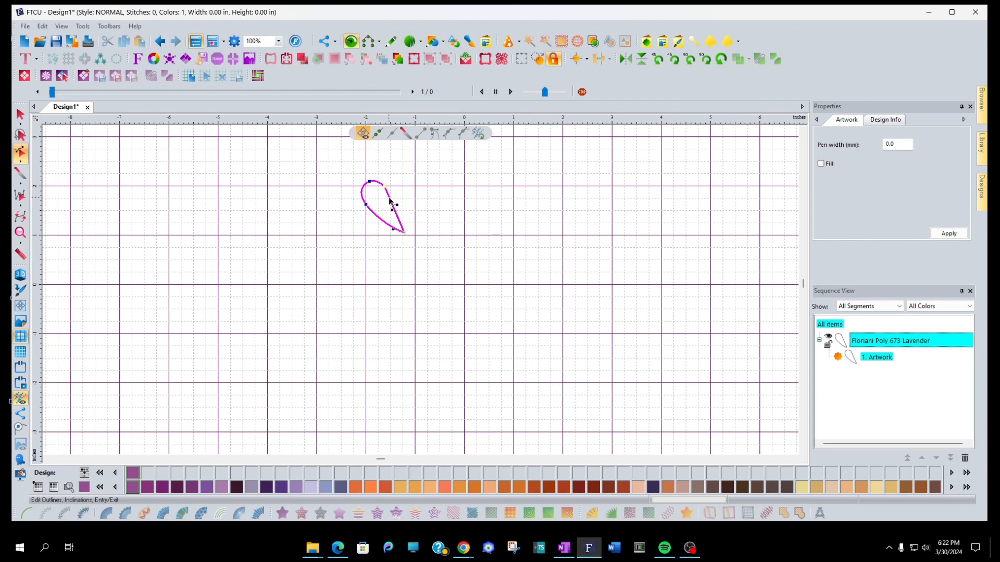
# Bow the petal's straight edge outward and delete the remaining cusp point at its upper end
pyautogui.moveTo(389, 201); pyautogui.dragTo(399, 199)
pyautogui.rightClick(385, 188)
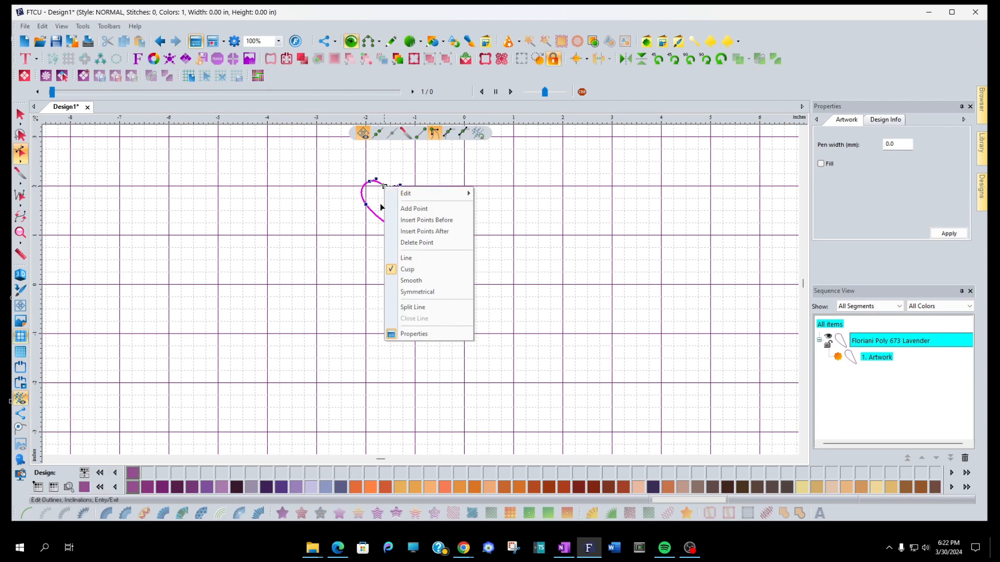
pyautogui.click(427, 176)
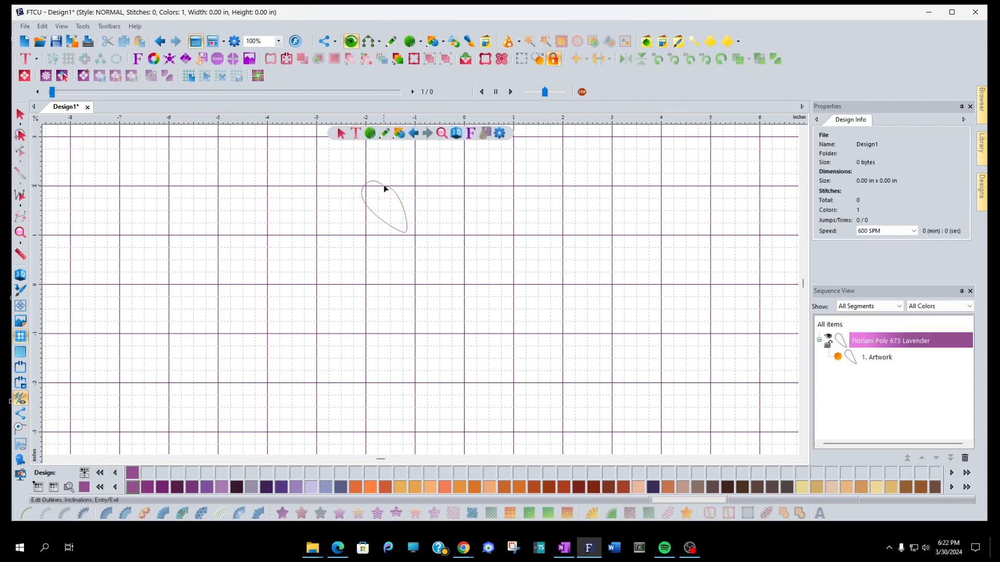
pyautogui.click(385, 188)
pyautogui.rightClick(384, 187)
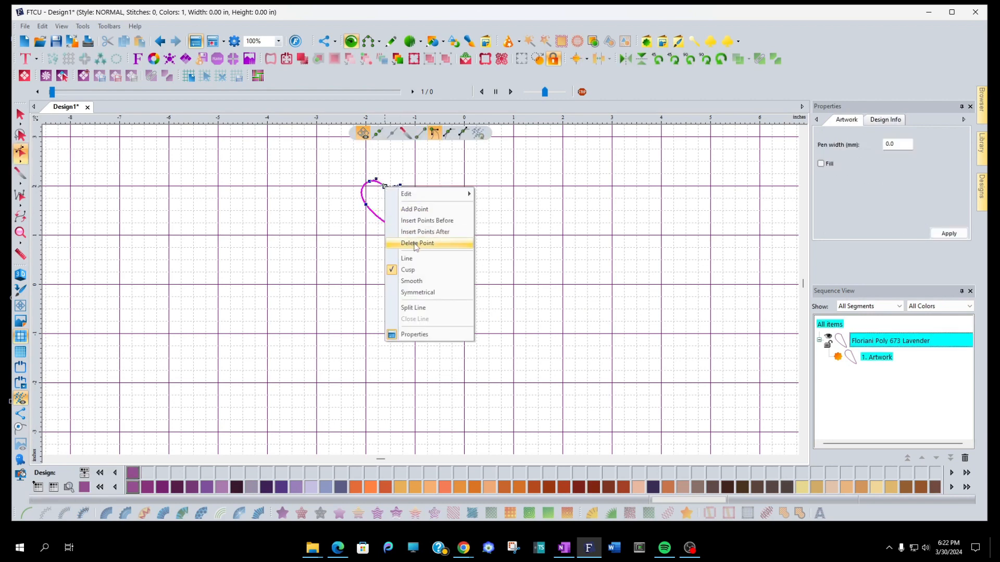
pyautogui.click(416, 244)
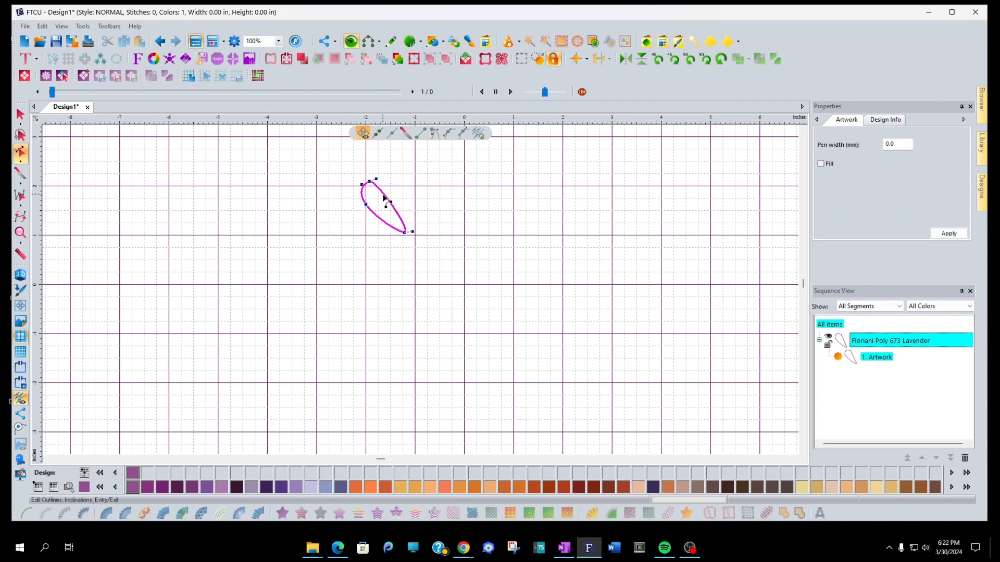
# Reshape the petal with its curve handles into a fuller outer edge and a sharp tip, moving the tip point slightly outward
pyautogui.moveTo(384, 198)
pyautogui.mouseDown()
pyautogui.moveTo(385, 187)
pyautogui.moveTo(396, 212)
pyautogui.mouseUp()
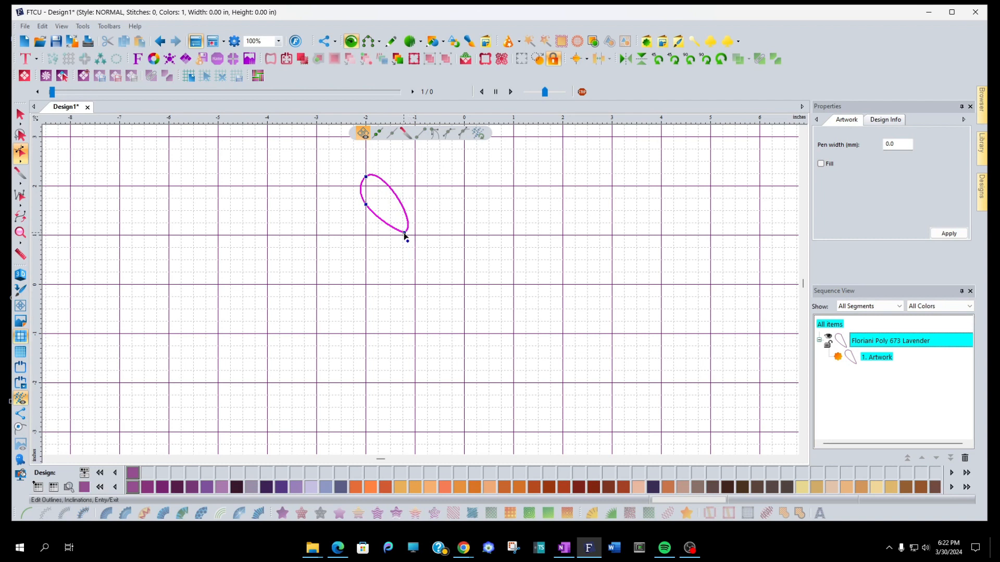
pyautogui.moveTo(405, 236); pyautogui.dragTo(415, 228)
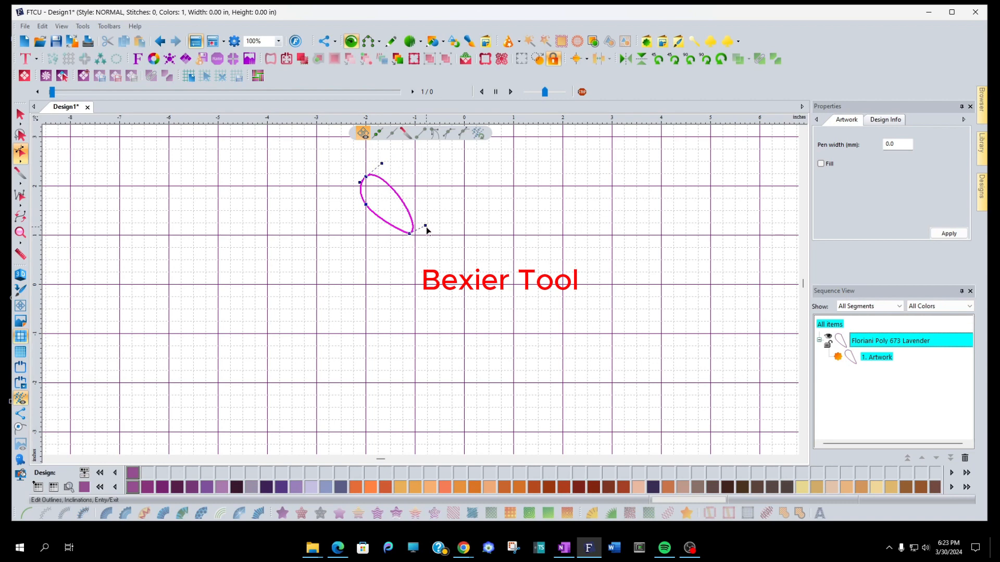
pyautogui.moveTo(425, 227); pyautogui.dragTo(416, 218)
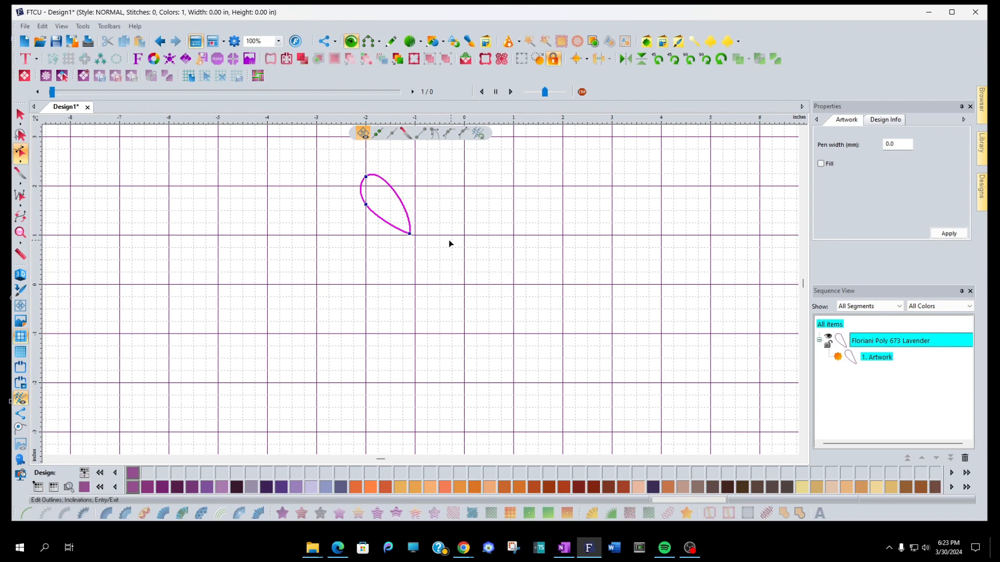
pyautogui.click(430, 250)
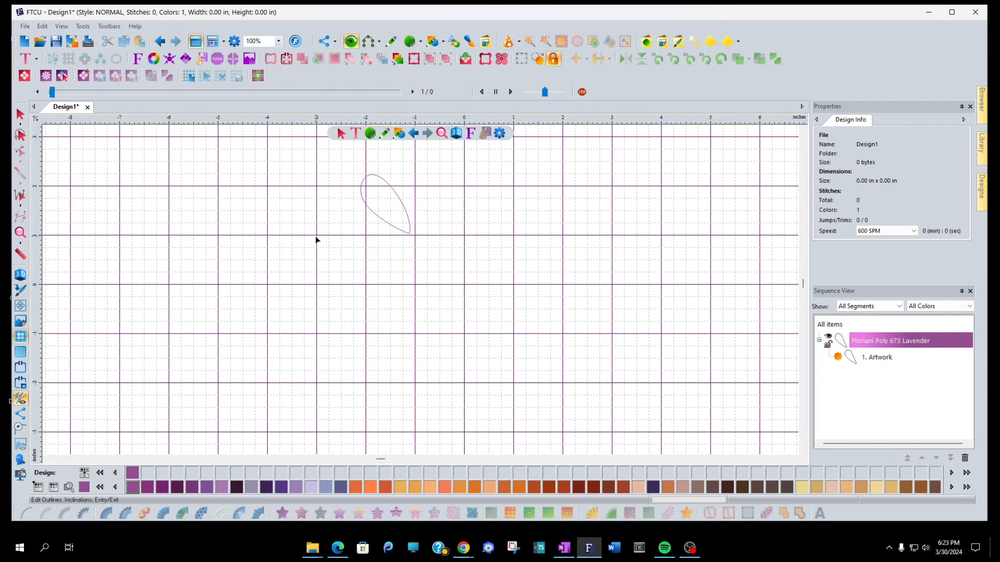
# Duplicate the finished petal four times to get five identical petals
pyautogui.click(20, 114)
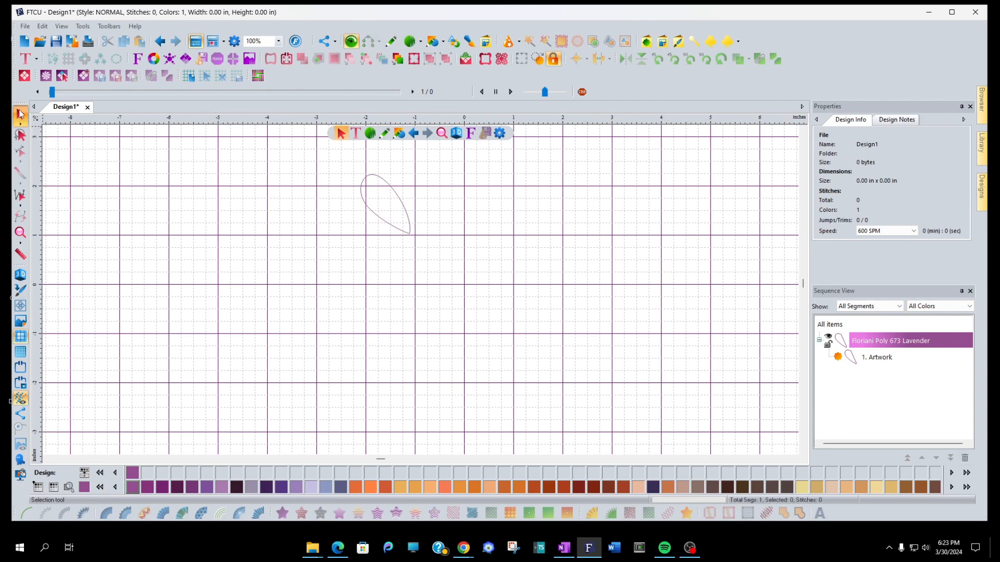
pyautogui.click(380, 220)
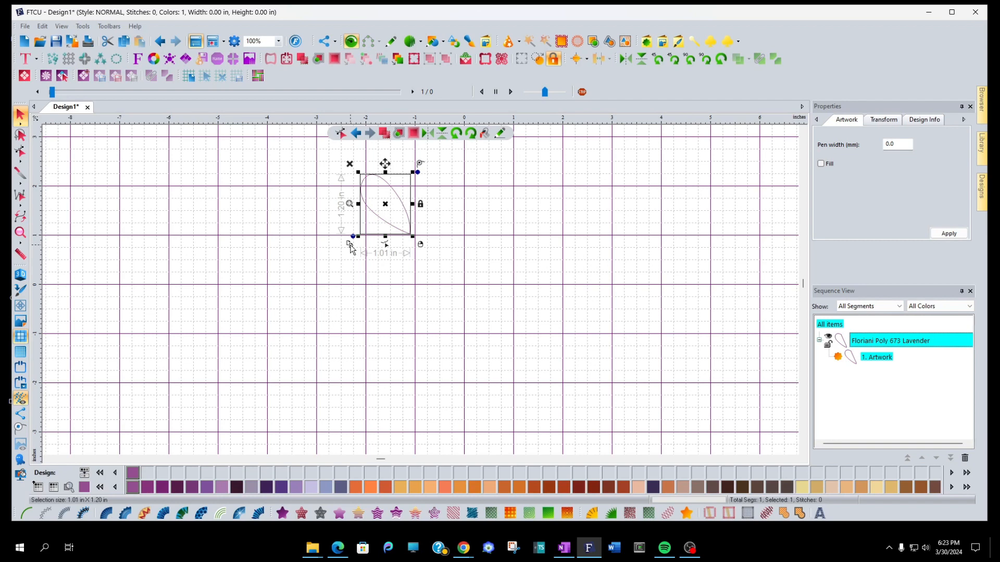
pyautogui.hotkey('ctrl', 'd')
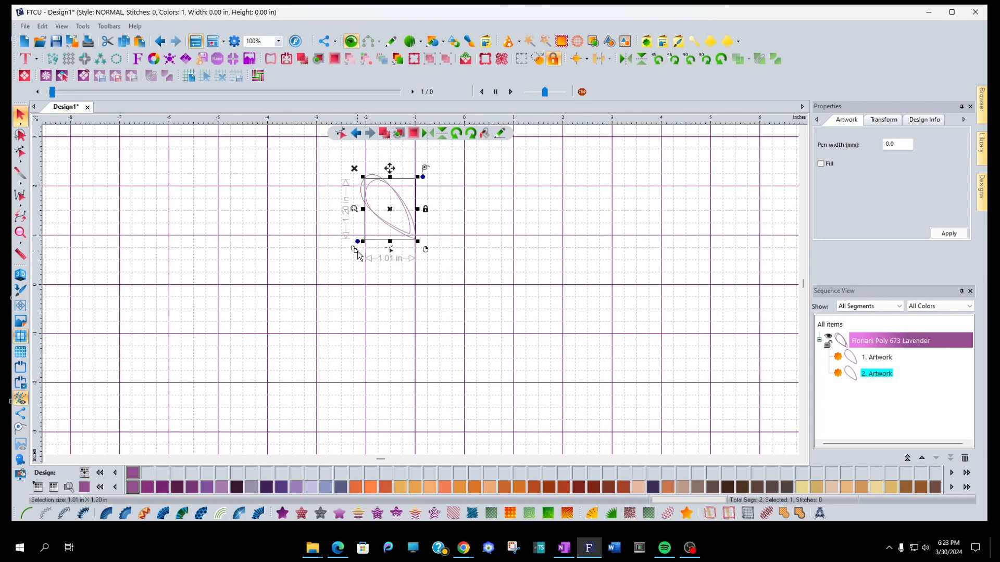
pyautogui.hotkey('ctrl', 'd')
pyautogui.hotkey('ctrl', 'd')
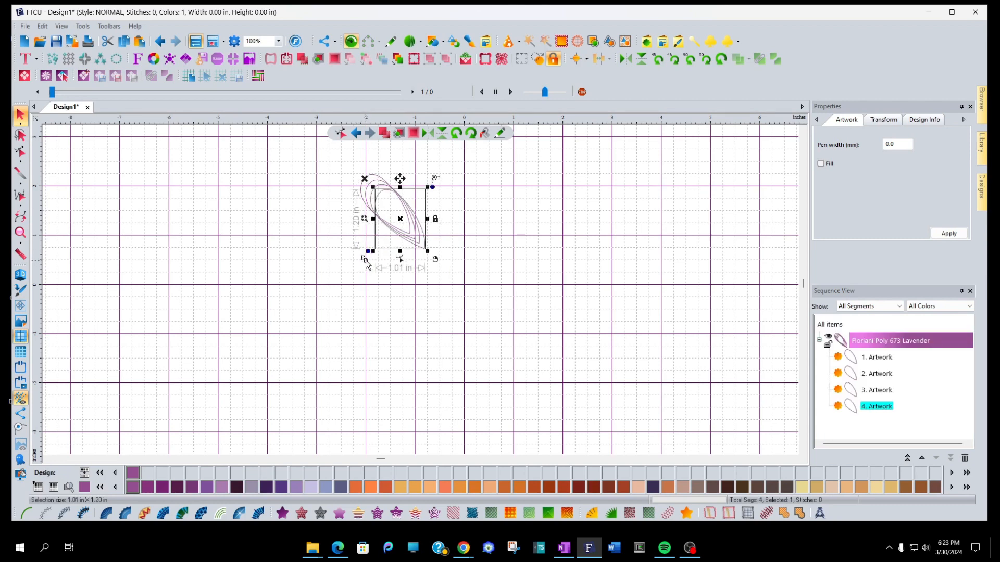
pyautogui.hotkey('ctrl', 'd')
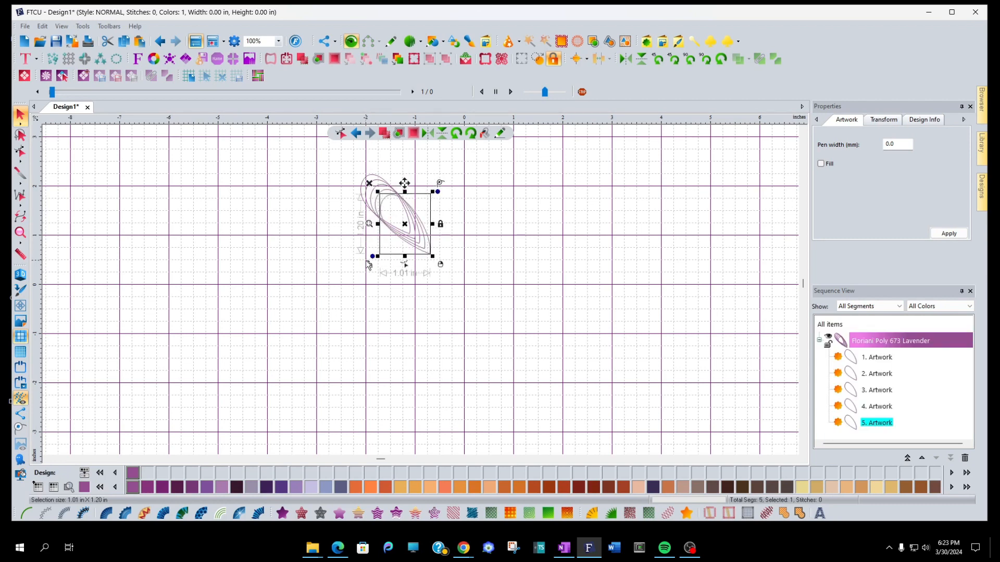
pyautogui.click(477, 268)
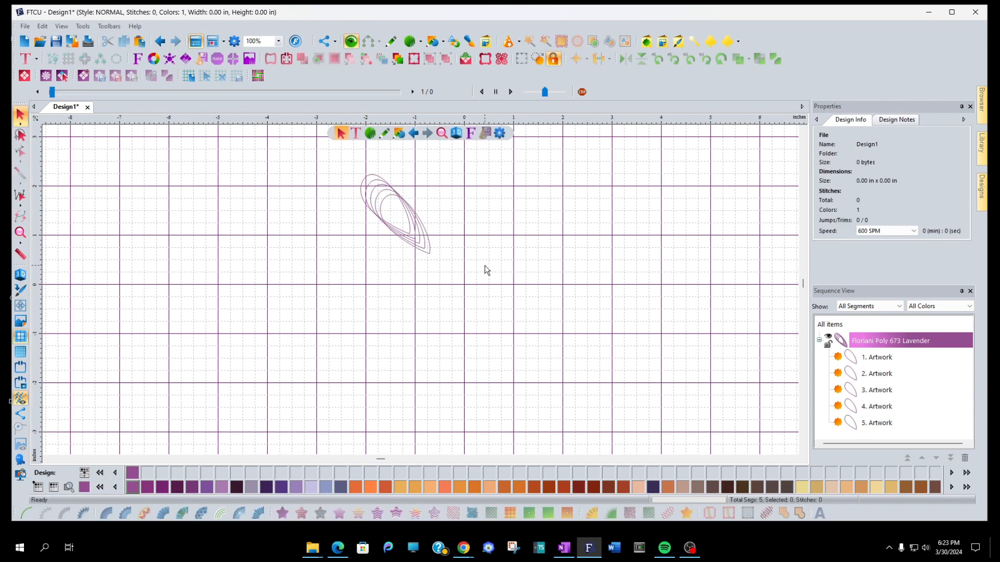
# Move the original petal to the far upper left of the grid and the last copy to the lower area near x = -3
pyautogui.click(431, 255)
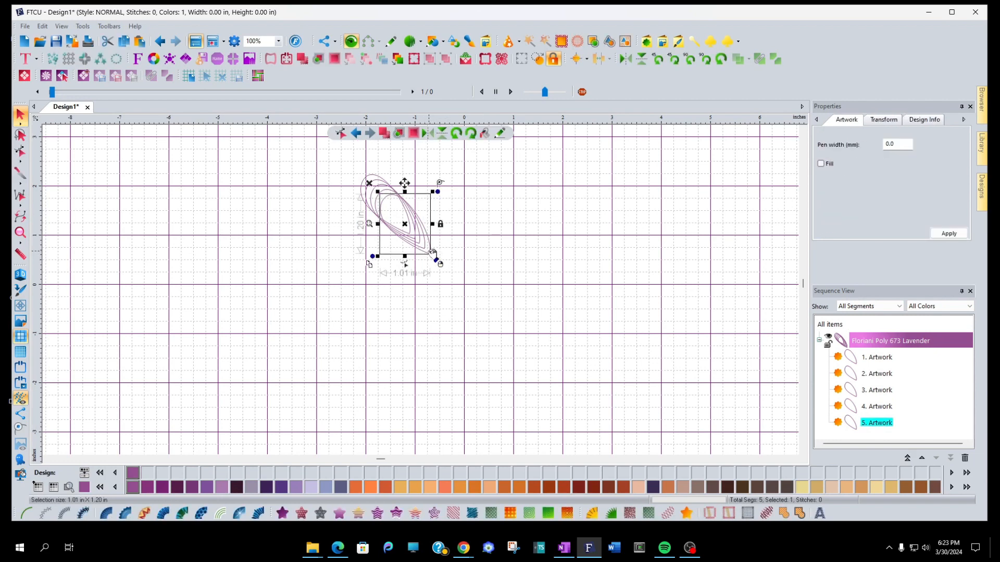
pyautogui.moveTo(407, 225); pyautogui.dragTo(341, 364)
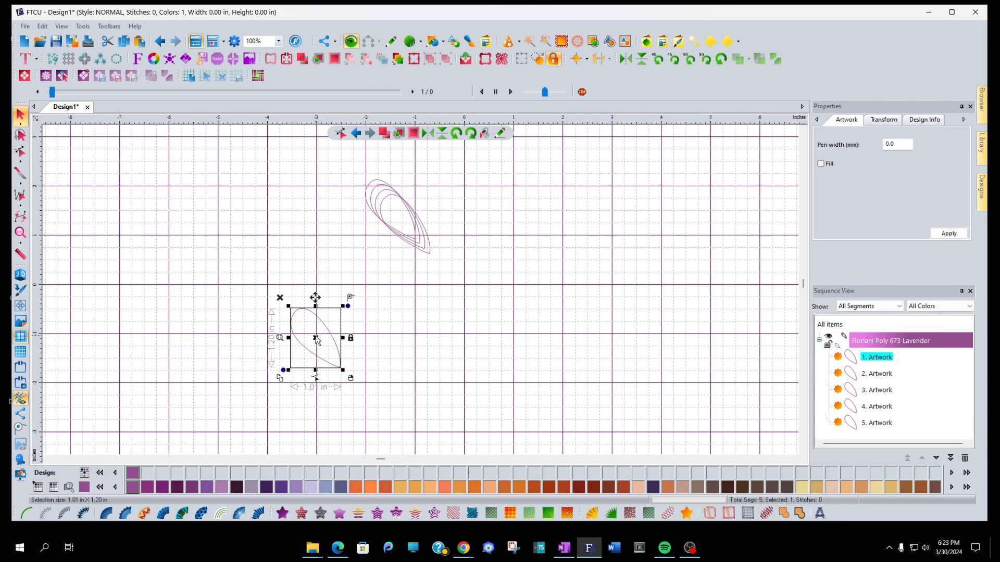
pyautogui.moveTo(318, 340); pyautogui.dragTo(185, 194)
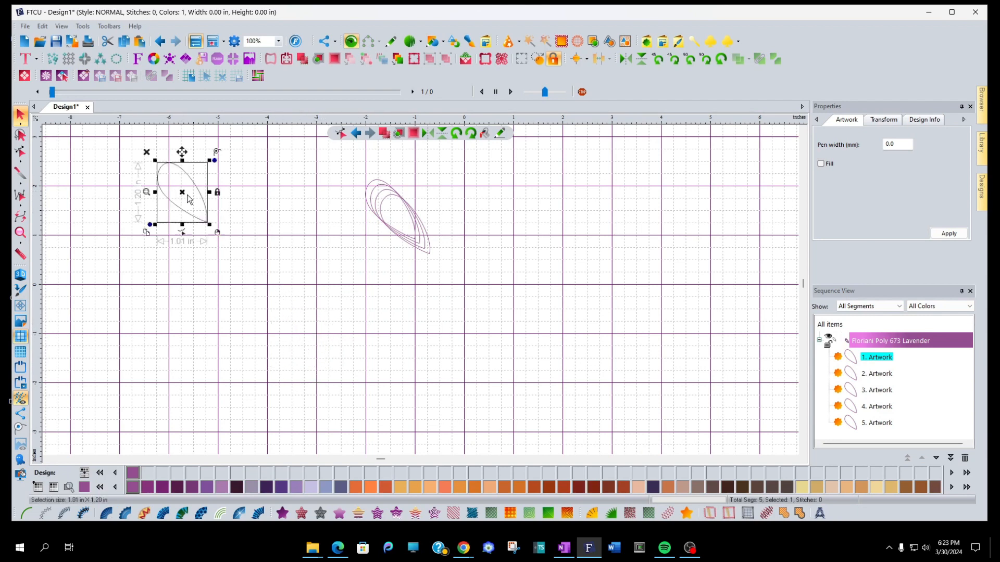
pyautogui.click(430, 256)
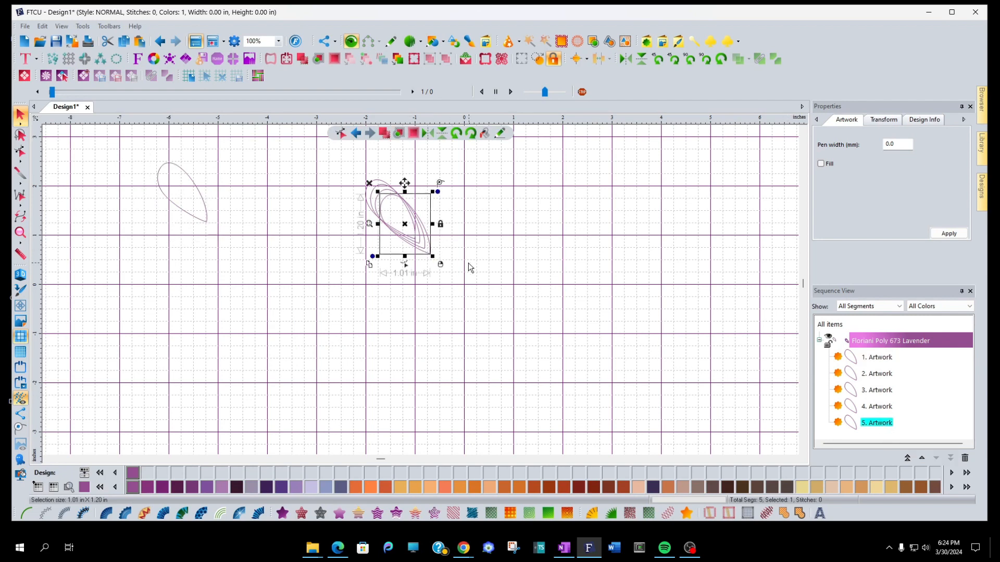
pyautogui.moveTo(406, 227); pyautogui.dragTo(333, 404)
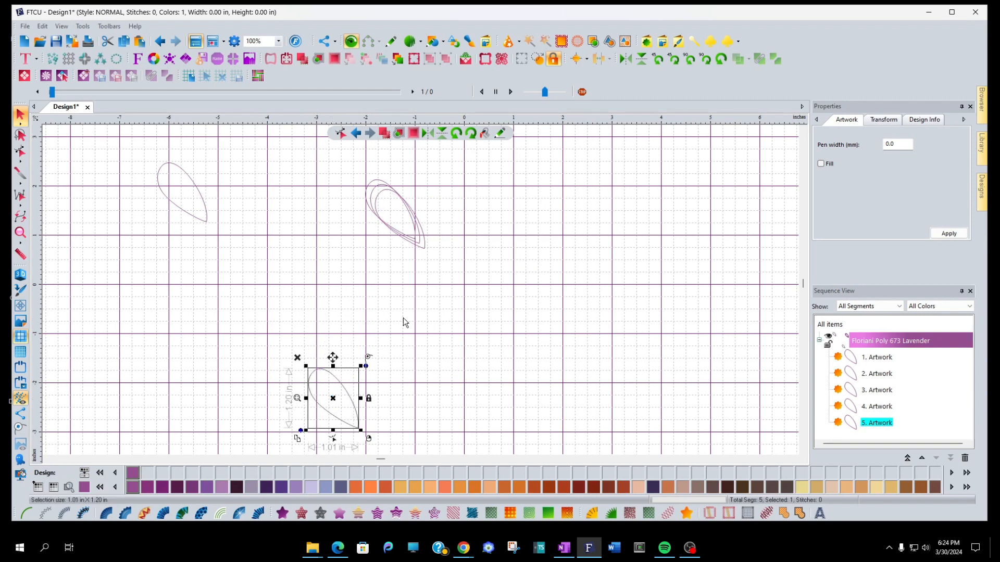
# Move the fourth petal out of the stack to just above and left of the fifth petal
pyautogui.click(426, 254)
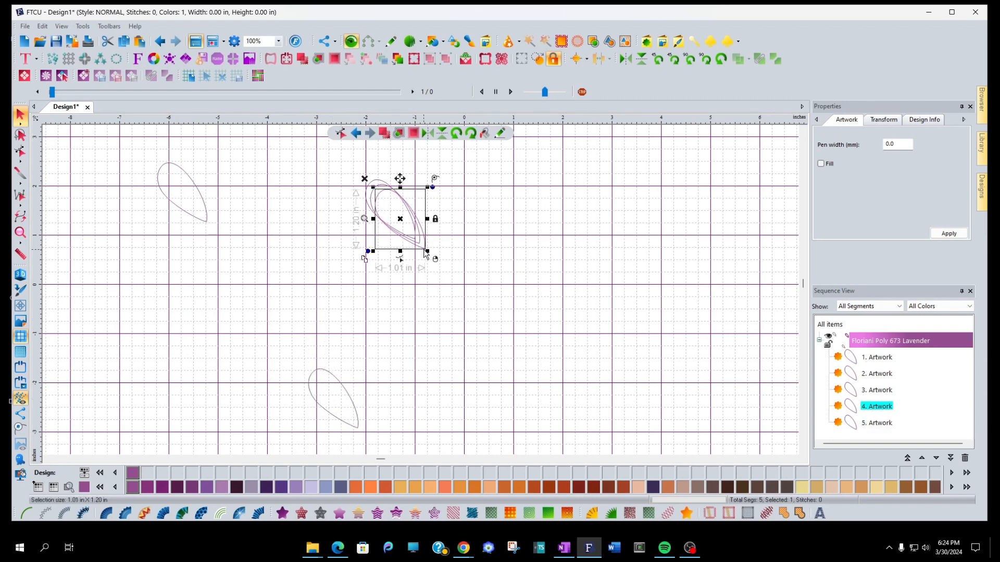
pyautogui.click(400, 221)
pyautogui.moveTo(400, 215); pyautogui.dragTo(298, 279)
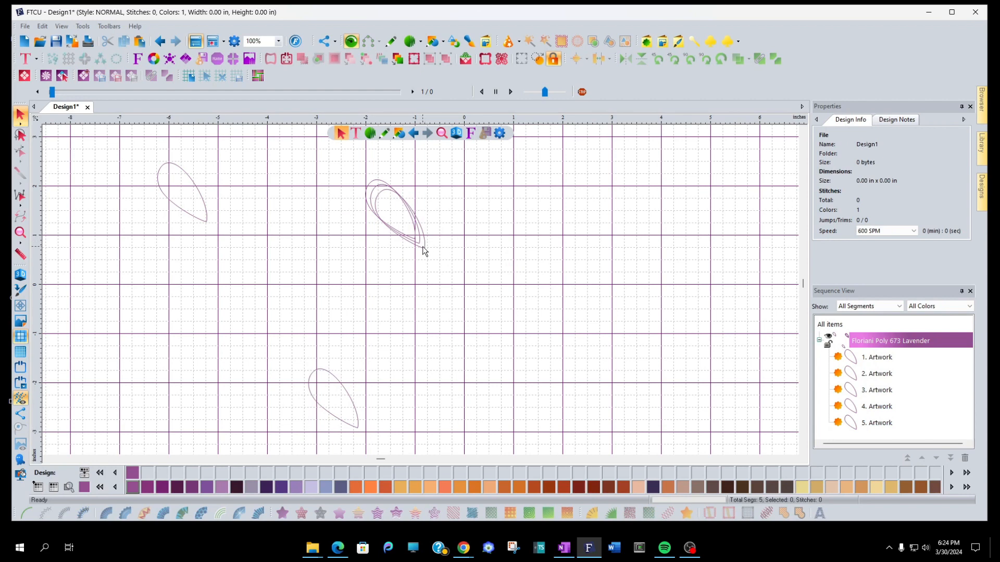
pyautogui.click(424, 251)
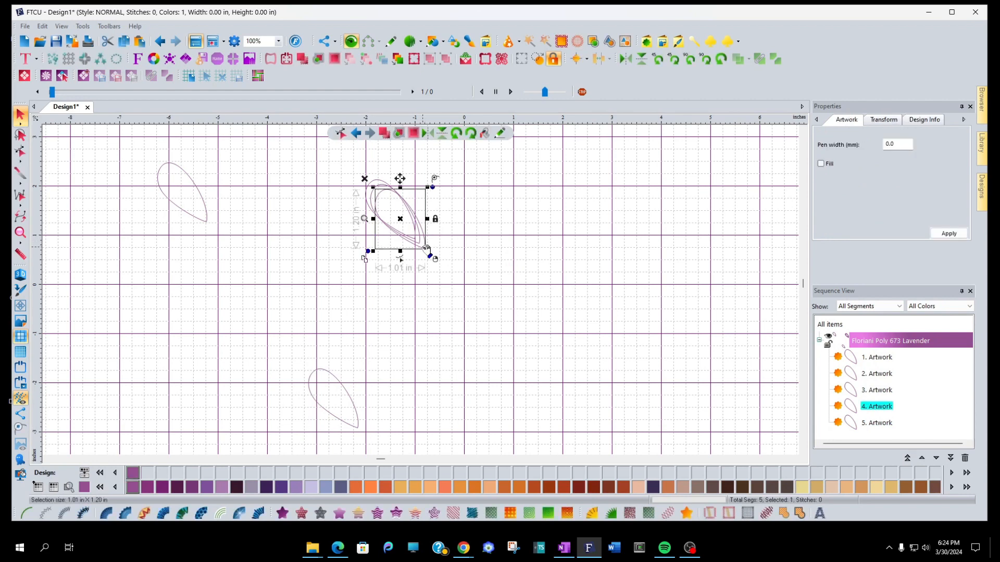
pyautogui.click(400, 221)
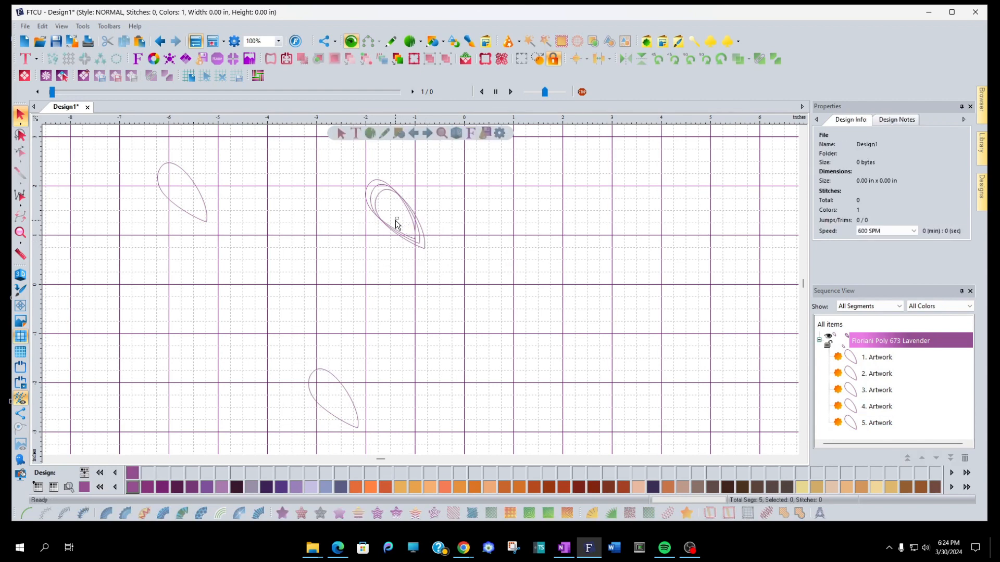
pyautogui.click(428, 251)
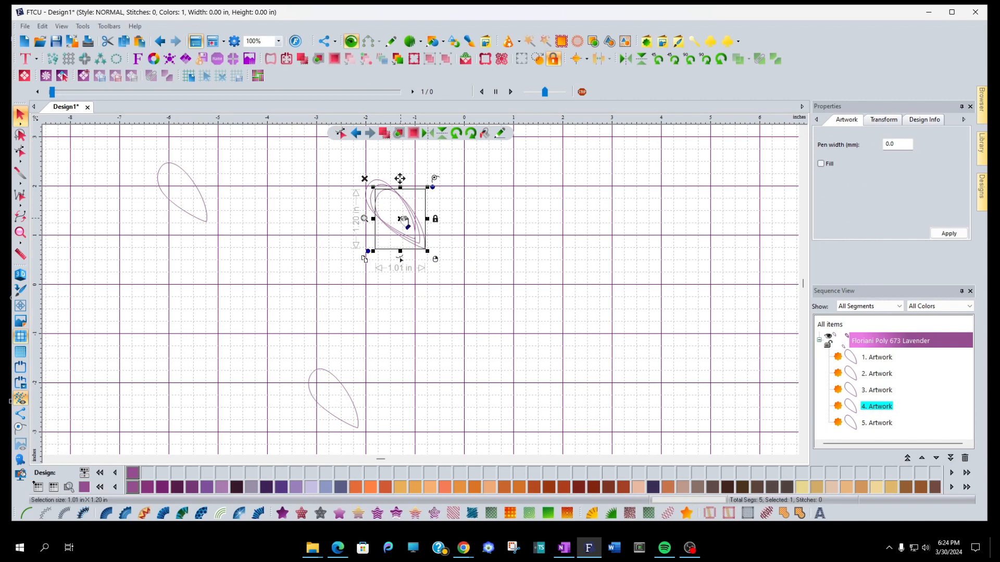
pyautogui.moveTo(401, 223); pyautogui.dragTo(278, 350)
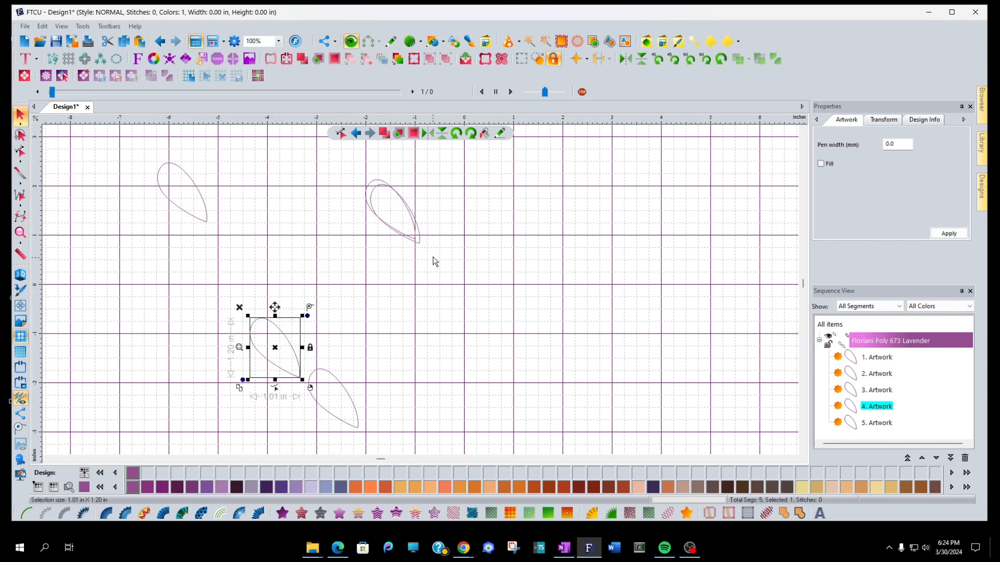
# Move the third and second petals out of the stack, continuing the diagonal row toward the original petal
pyautogui.click(422, 247)
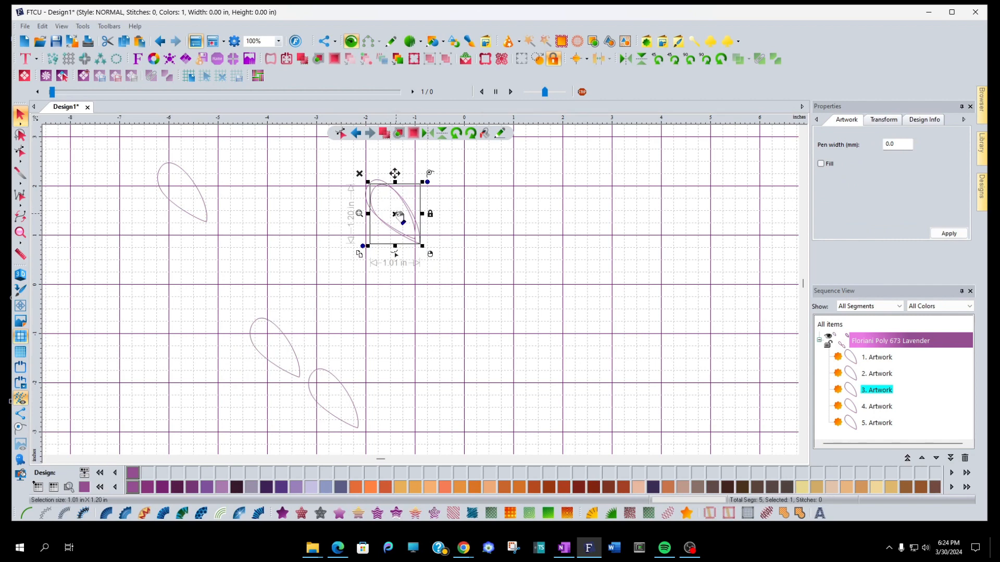
pyautogui.moveTo(398, 214); pyautogui.dragTo(228, 292)
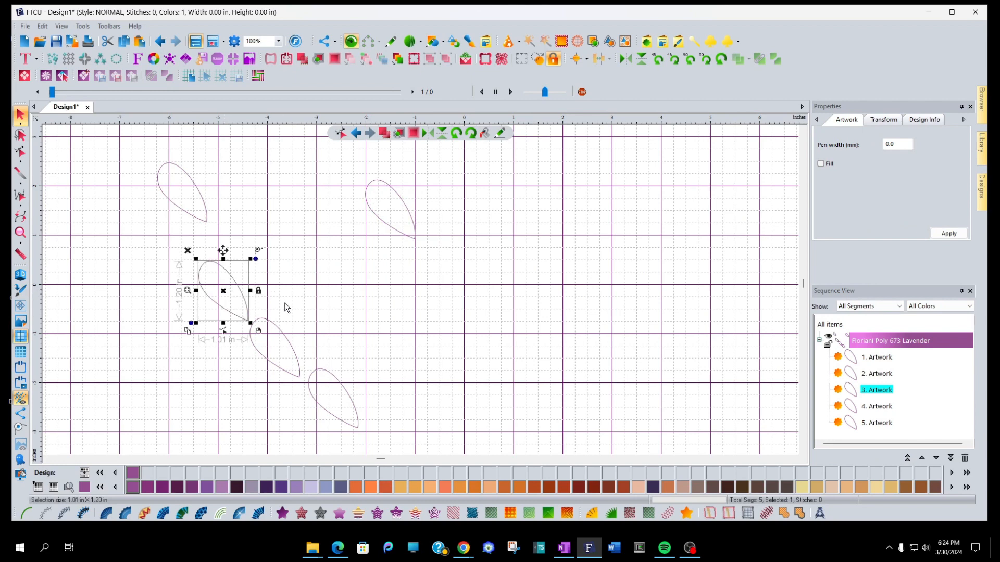
pyautogui.click(416, 237)
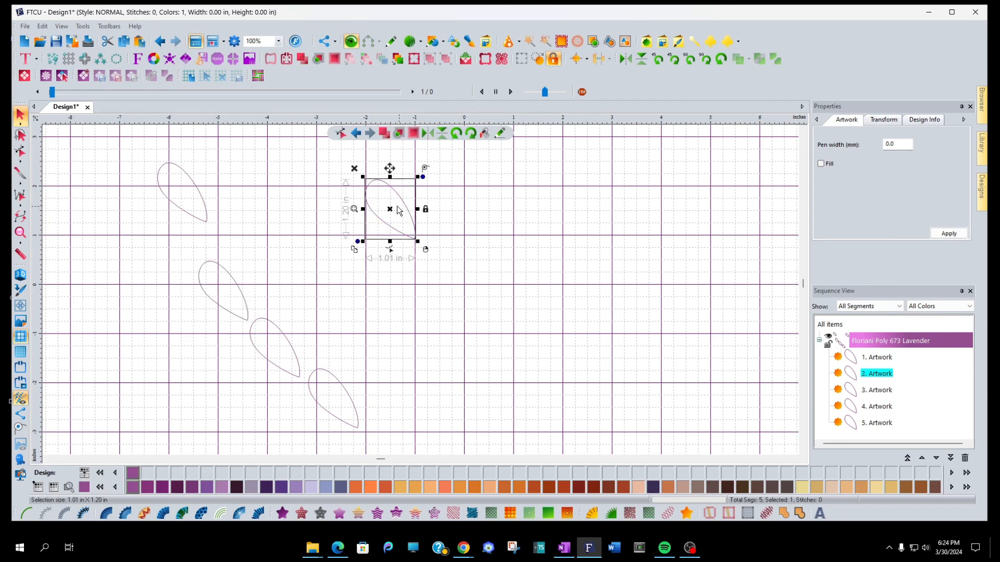
pyautogui.moveTo(384, 215); pyautogui.dragTo(163, 242)
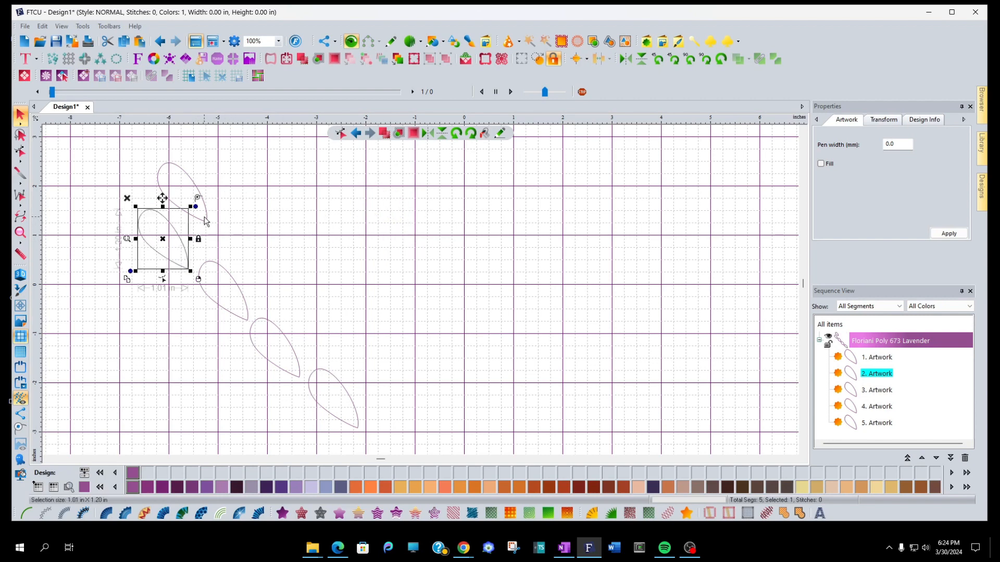
pyautogui.click(207, 299)
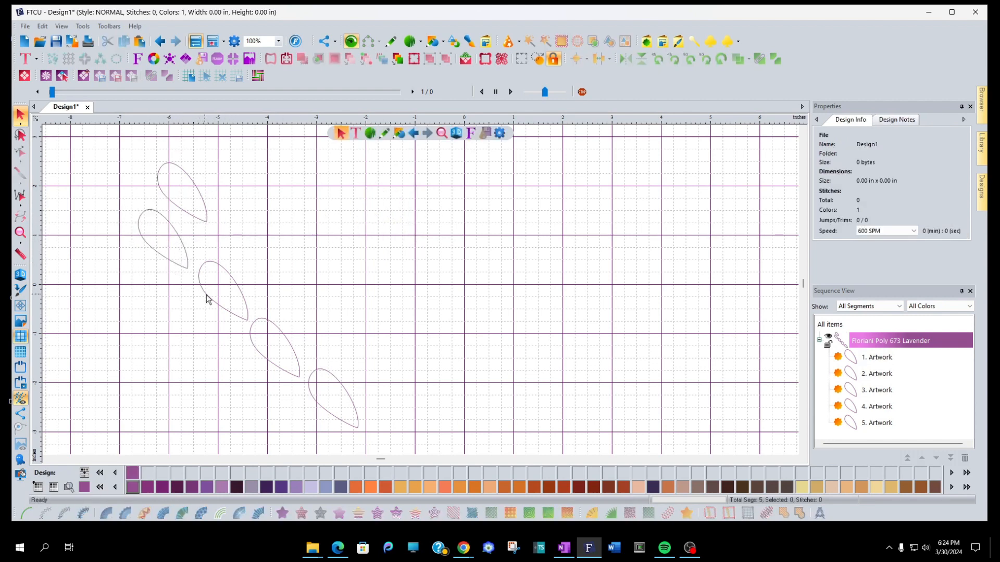
# Move the original petal to the middle of the grid so its pointed tip sits at the origin
pyautogui.click(350, 427)
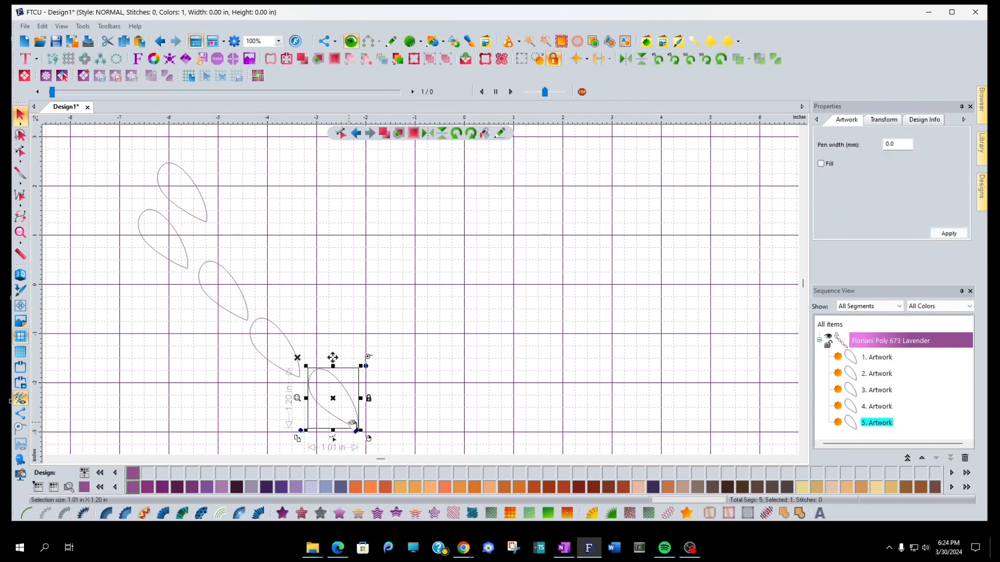
pyautogui.click(208, 223)
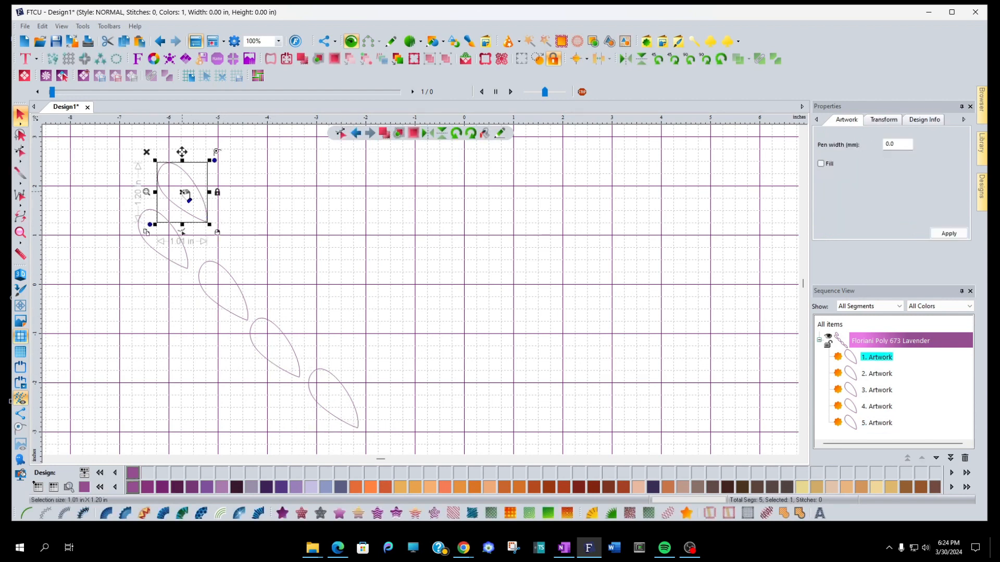
pyautogui.moveTo(185, 193); pyautogui.dragTo(442, 253)
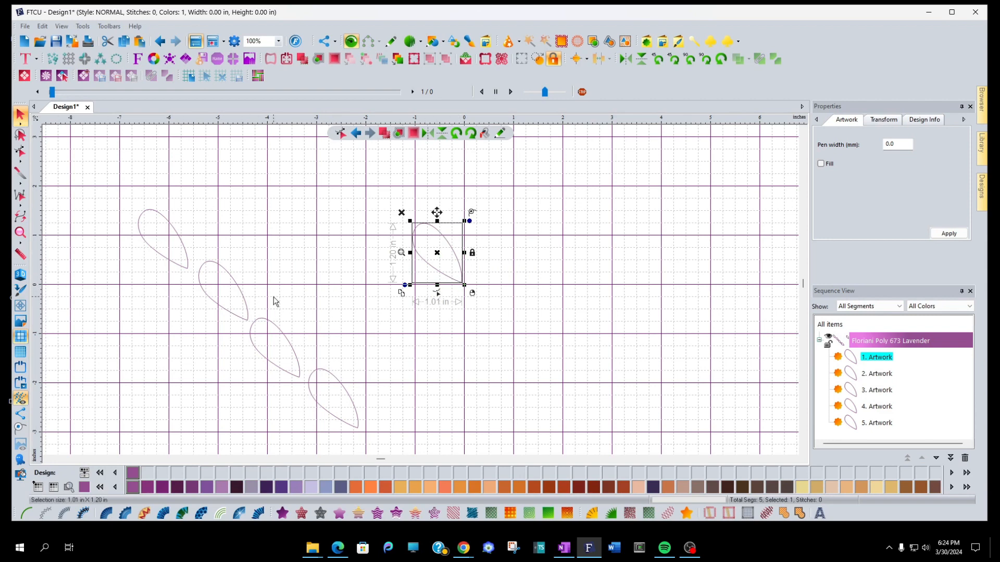
# Move the second petal beside the first and rotate it to point up and right, its tip at the origin
pyautogui.click(174, 260)
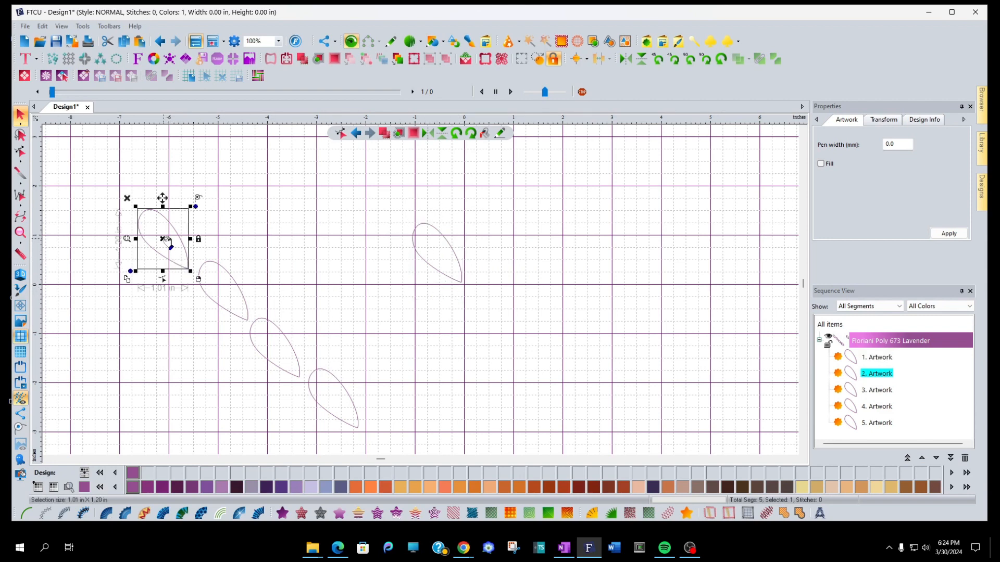
pyautogui.moveTo(165, 240); pyautogui.dragTo(491, 250)
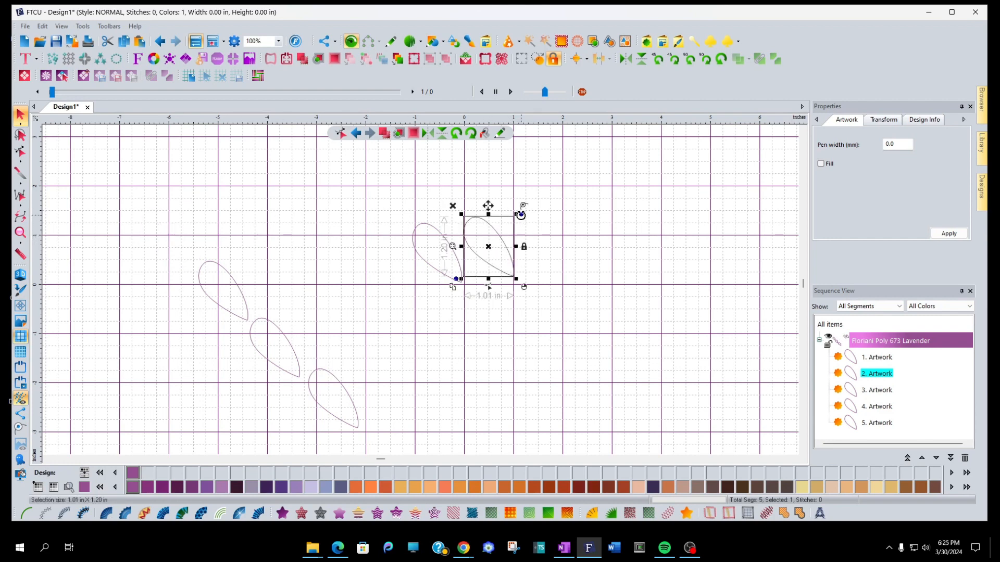
pyautogui.moveTo(521, 215); pyautogui.dragTo(542, 271)
pyautogui.moveTo(492, 250); pyautogui.dragTo(487, 251)
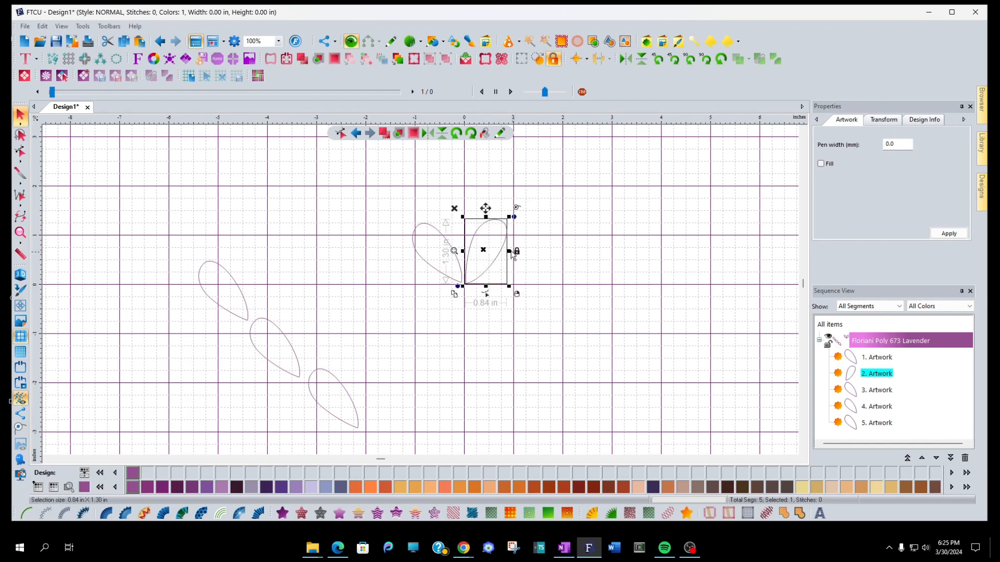
pyautogui.moveTo(513, 217); pyautogui.dragTo(516, 222)
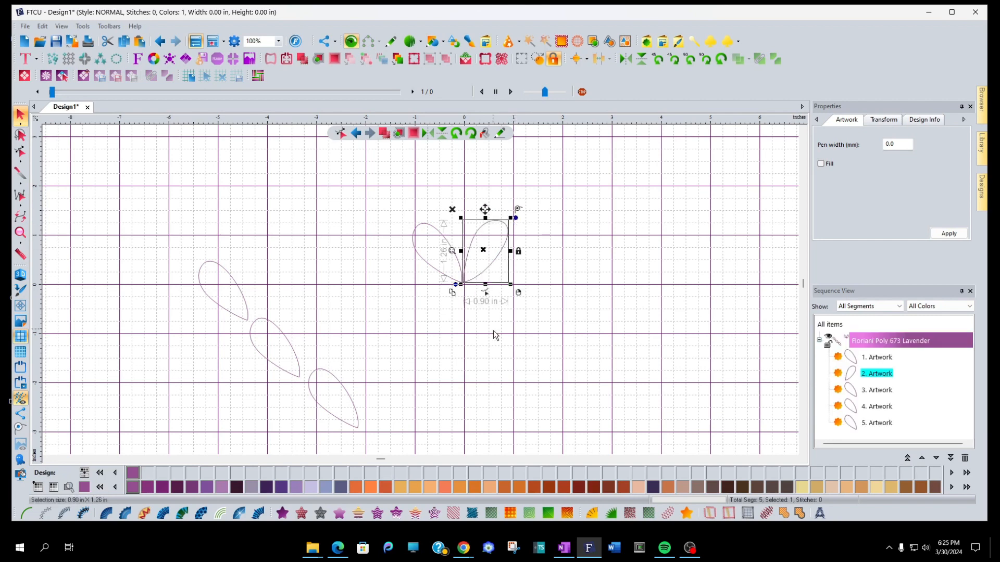
# Move the third petal to the flower and rotate it to extend horizontally right from the origin
pyautogui.click(230, 312)
pyautogui.click(224, 291)
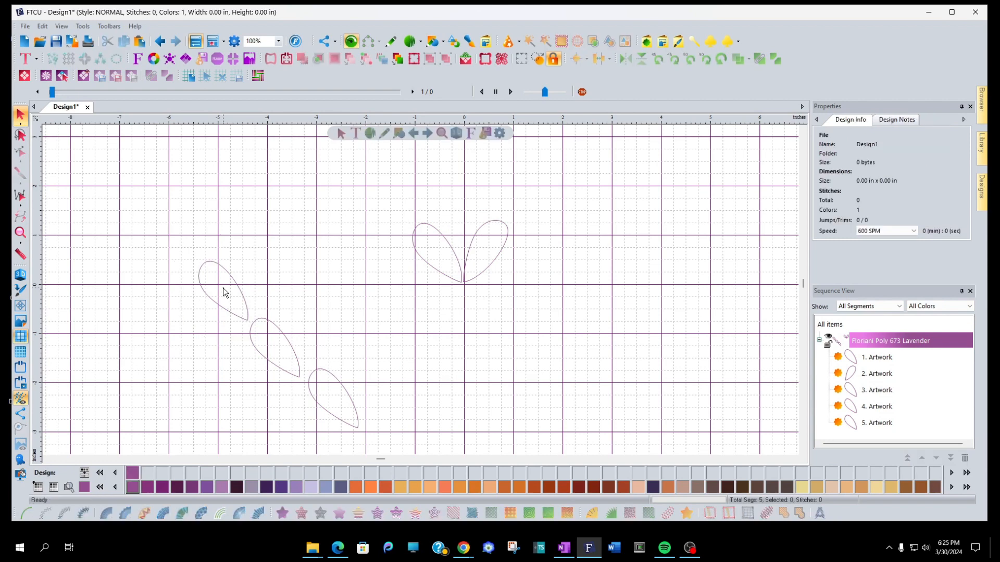
pyautogui.click(223, 311)
pyautogui.moveTo(227, 290); pyautogui.dragTo(532, 303)
pyautogui.moveTo(558, 271); pyautogui.dragTo(500, 287)
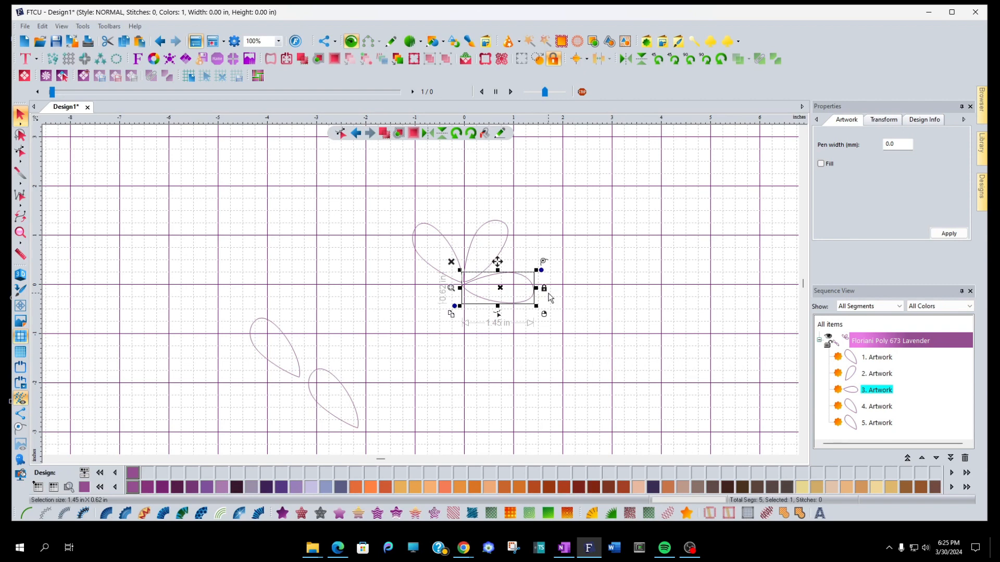
# Move the fourth petal below the grid centre and rotate it to hang downward with its tip at the origin
pyautogui.click(272, 367)
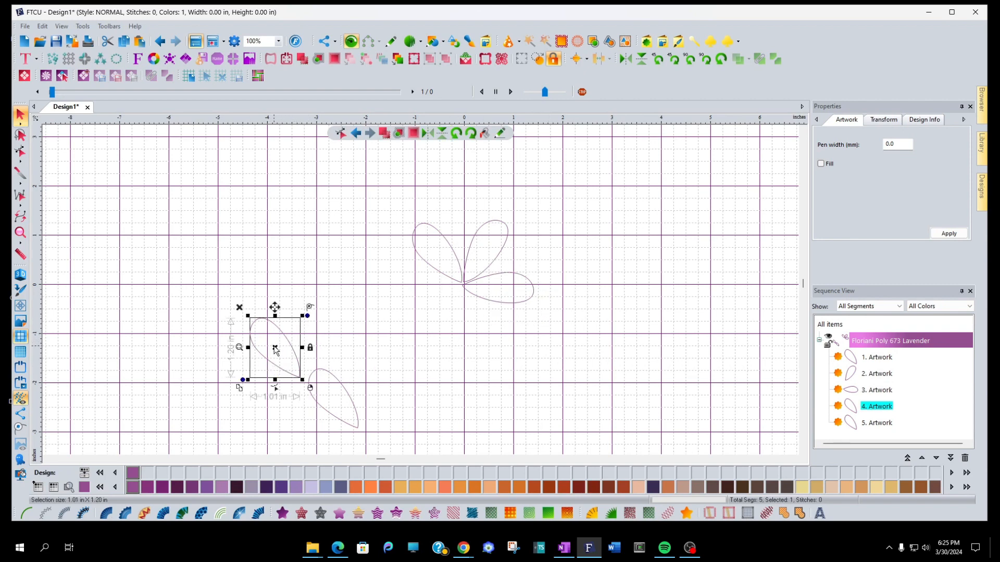
pyautogui.moveTo(275, 346); pyautogui.dragTo(393, 324)
pyautogui.click(282, 366)
pyautogui.moveTo(279, 348); pyautogui.dragTo(401, 297)
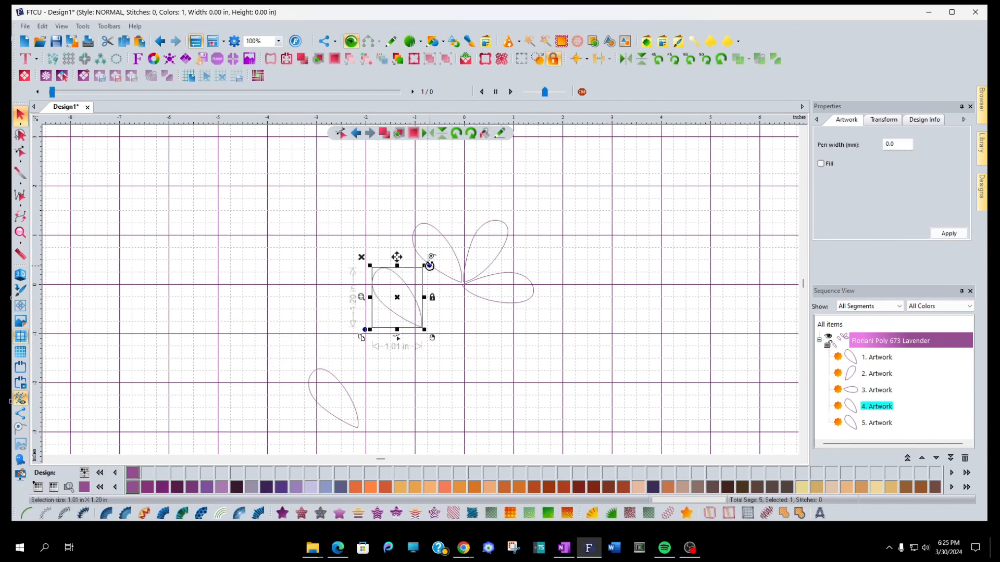
pyautogui.moveTo(429, 264); pyautogui.dragTo(382, 263)
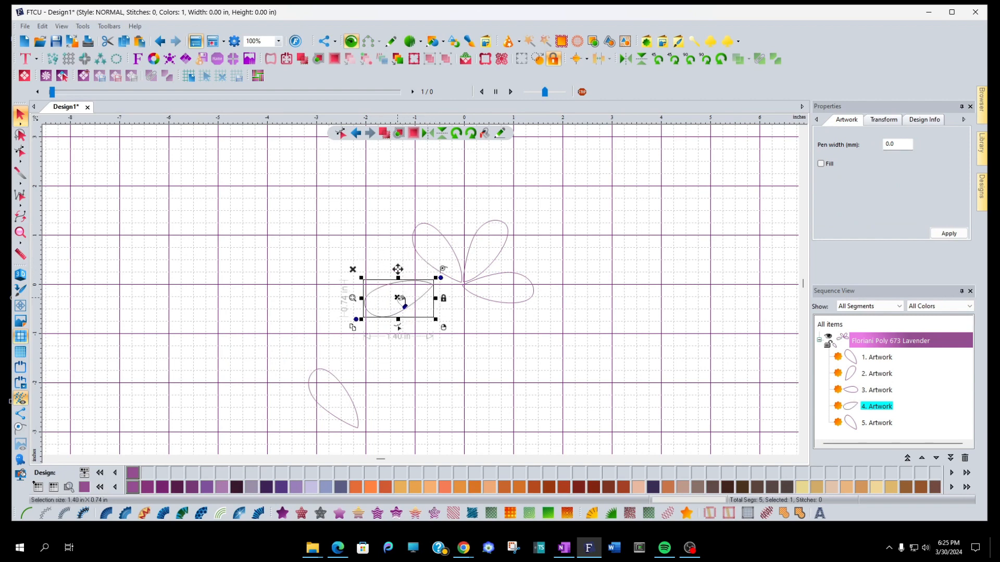
pyautogui.press('Escape')
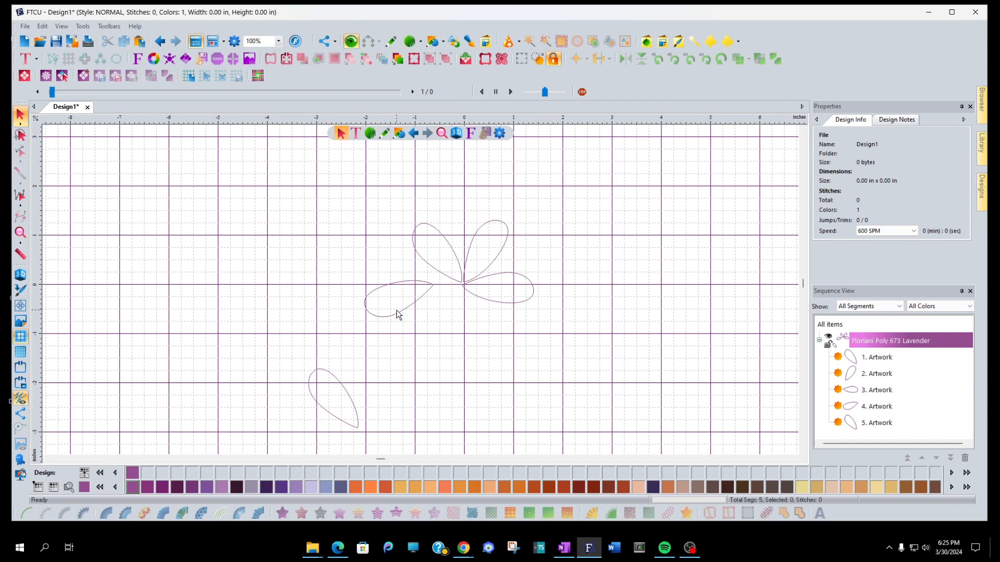
pyautogui.click(397, 311)
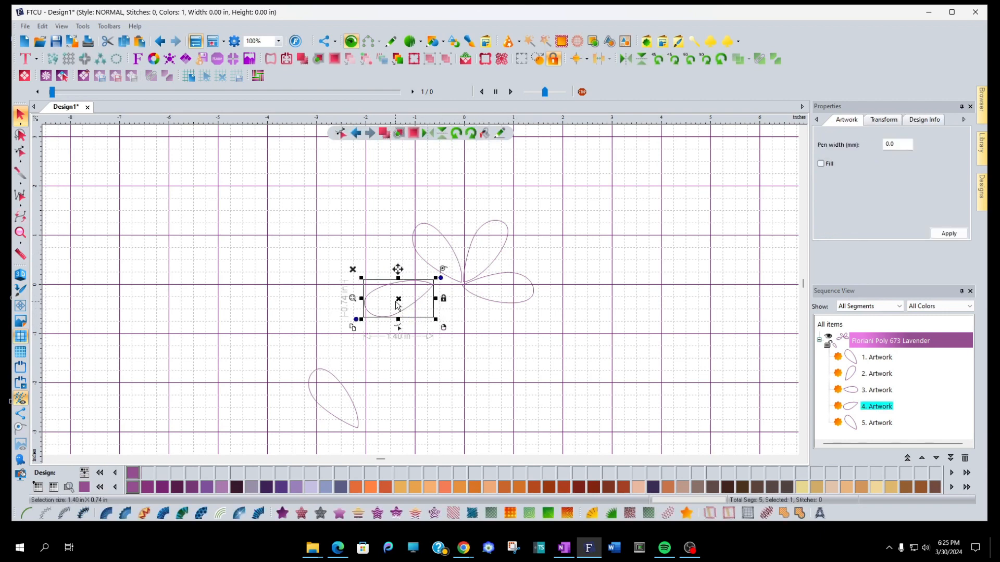
pyautogui.moveTo(401, 301); pyautogui.dragTo(453, 332)
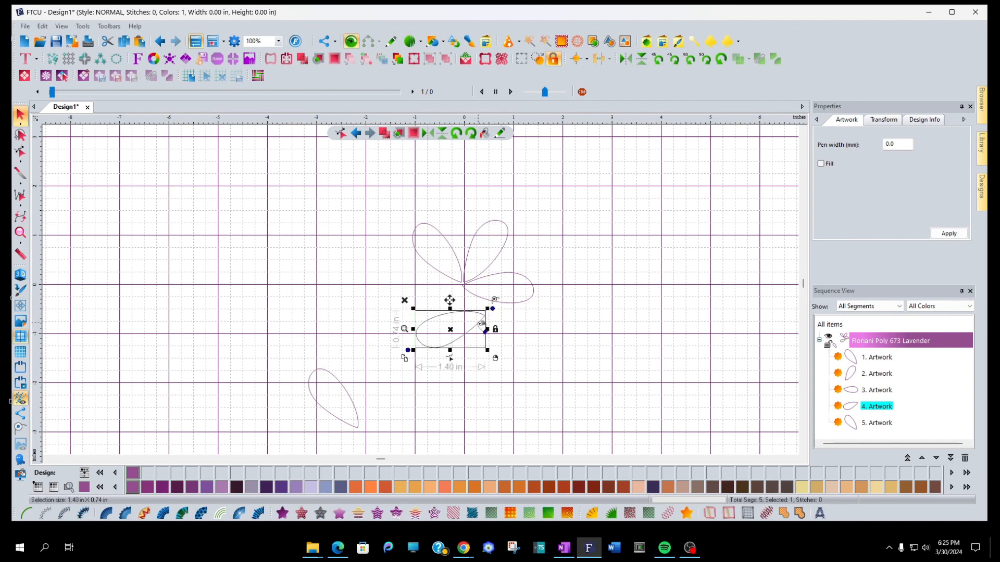
pyautogui.moveTo(494, 301); pyautogui.dragTo(453, 298)
pyautogui.moveTo(463, 332); pyautogui.dragTo(458, 326)
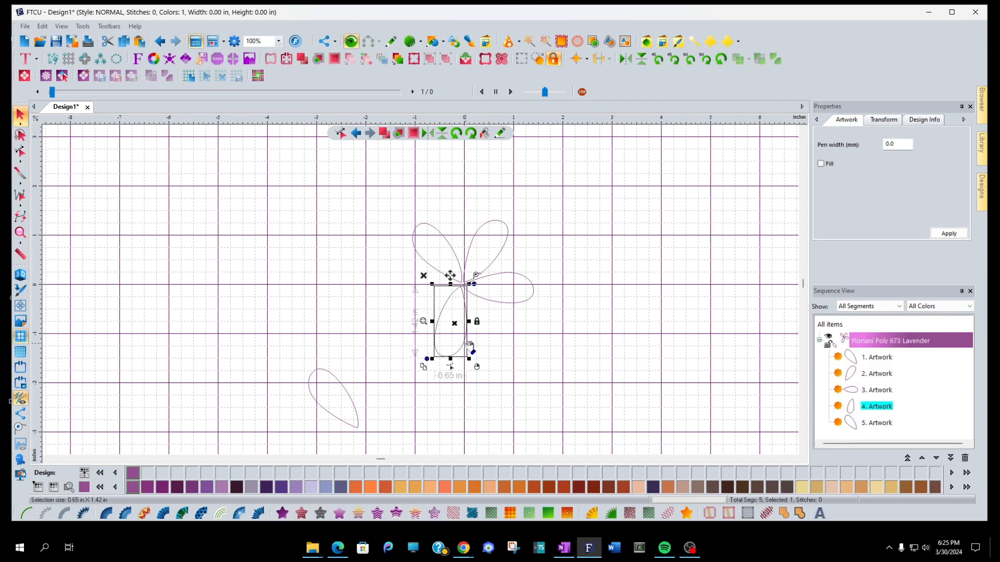
# Move the fifth petal to the flower's open left side and rotate it to lie horizontally, its tip at the origin
pyautogui.click(347, 425)
pyautogui.moveTo(336, 400); pyautogui.dragTo(414, 277)
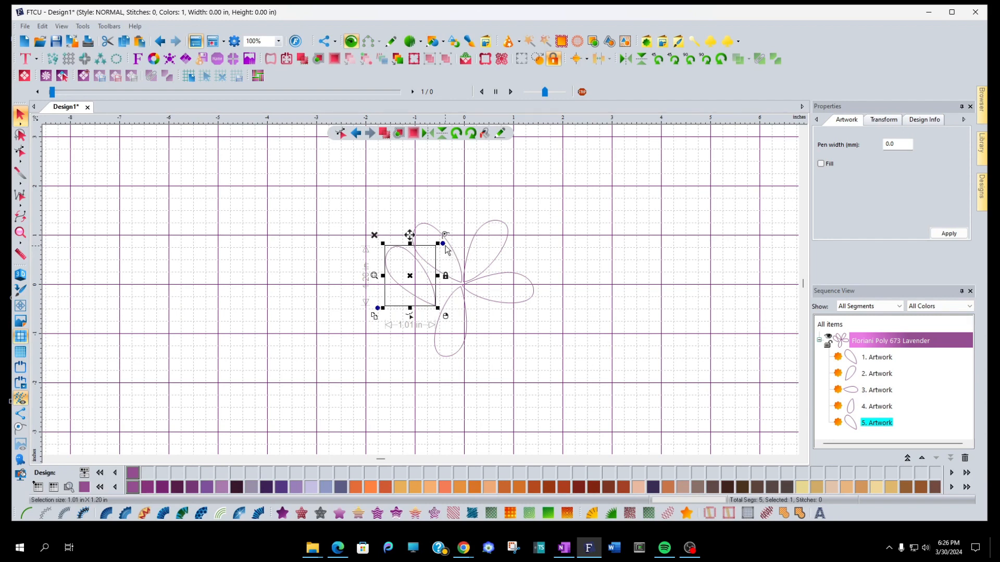
pyautogui.moveTo(441, 243); pyautogui.dragTo(411, 278)
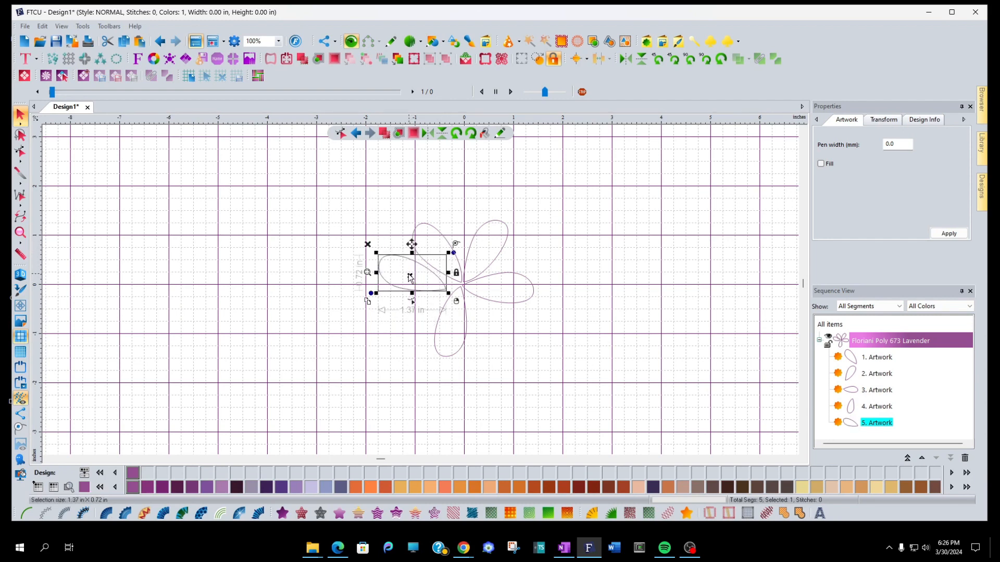
pyautogui.click(413, 280)
pyautogui.click(409, 290)
pyautogui.click(422, 277)
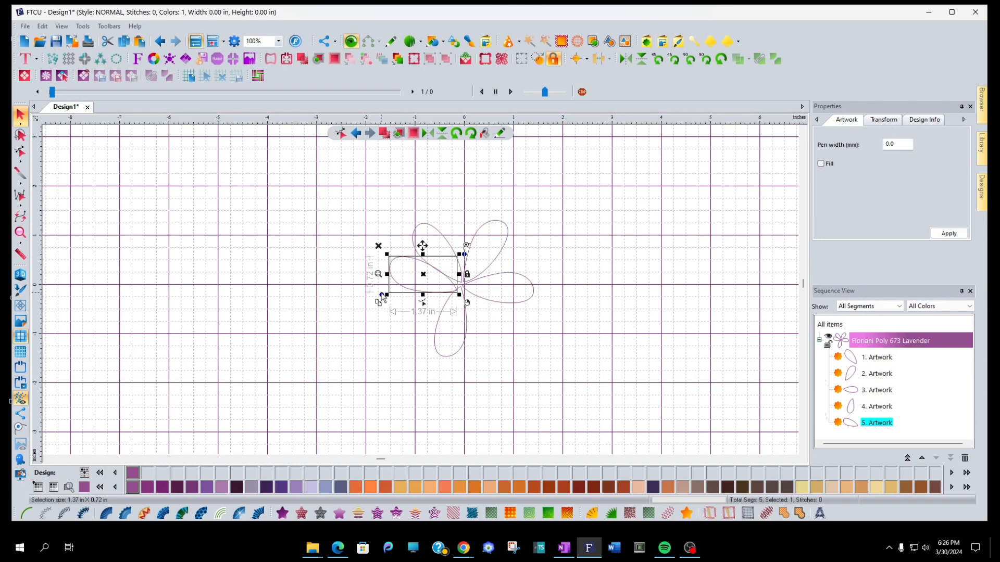
pyautogui.moveTo(382, 295); pyautogui.dragTo(390, 307)
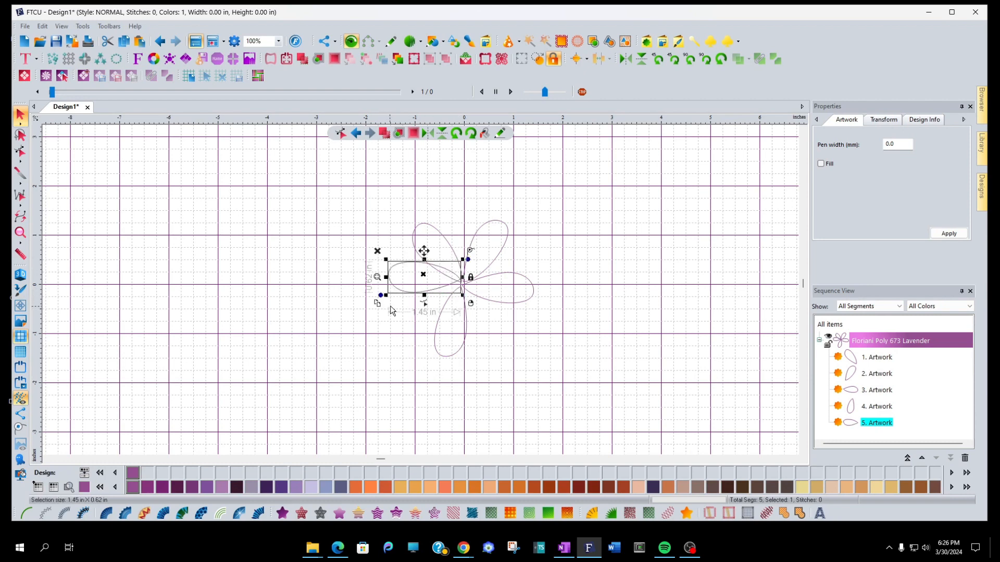
pyautogui.moveTo(421, 277); pyautogui.dragTo(424, 286)
pyautogui.click(539, 343)
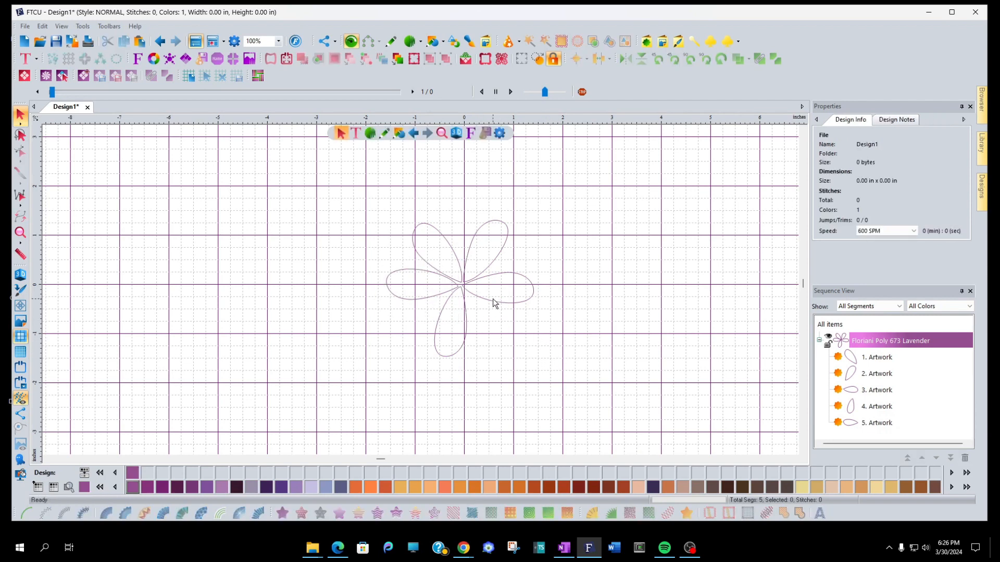
# Shift the right-hand horizontal petal slightly downward to even out the petal spacing
pyautogui.click(517, 304)
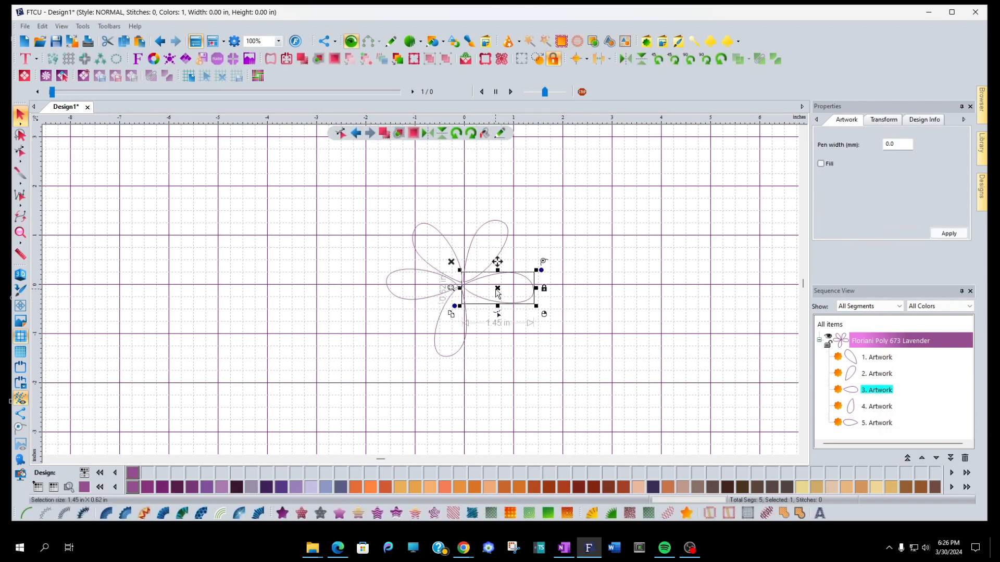
pyautogui.moveTo(500, 293)
pyautogui.mouseDown()
pyautogui.moveTo(538, 281)
pyautogui.moveTo(500, 297)
pyautogui.mouseUp()
pyautogui.click(568, 322)
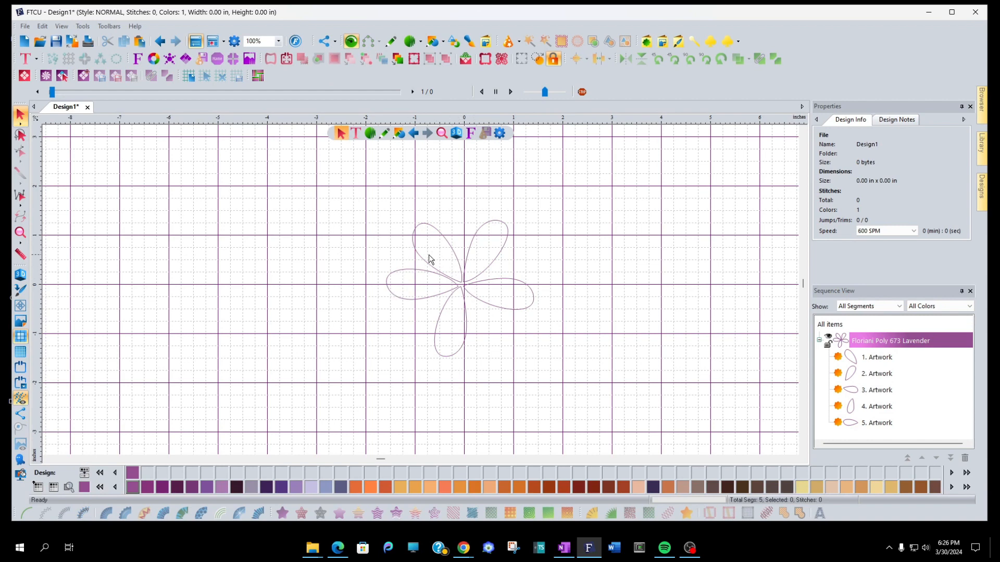
# Convert the first petal's artwork to a Contour fill and set its density to 1 mm
pyautogui.click(879, 359)
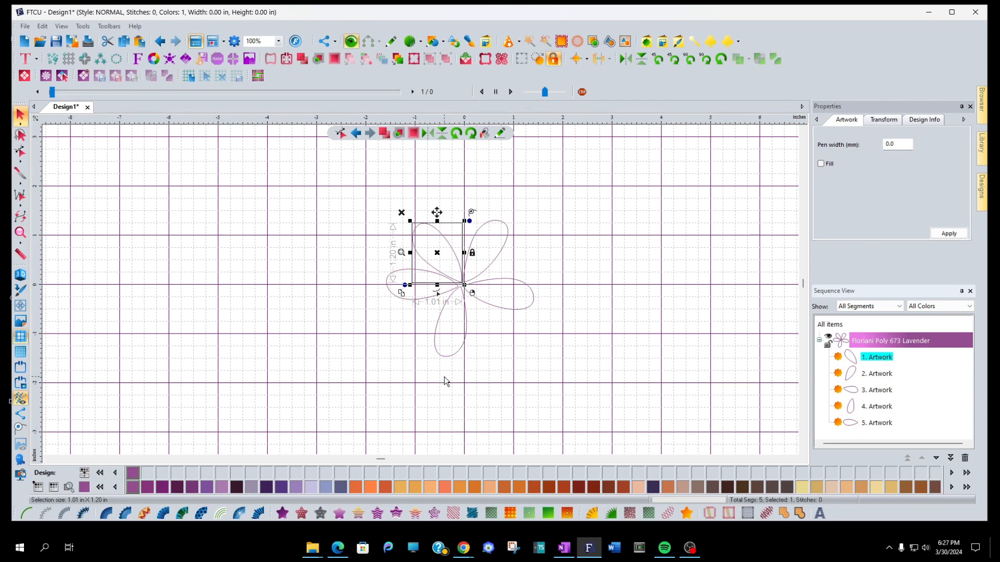
pyautogui.click(548, 514)
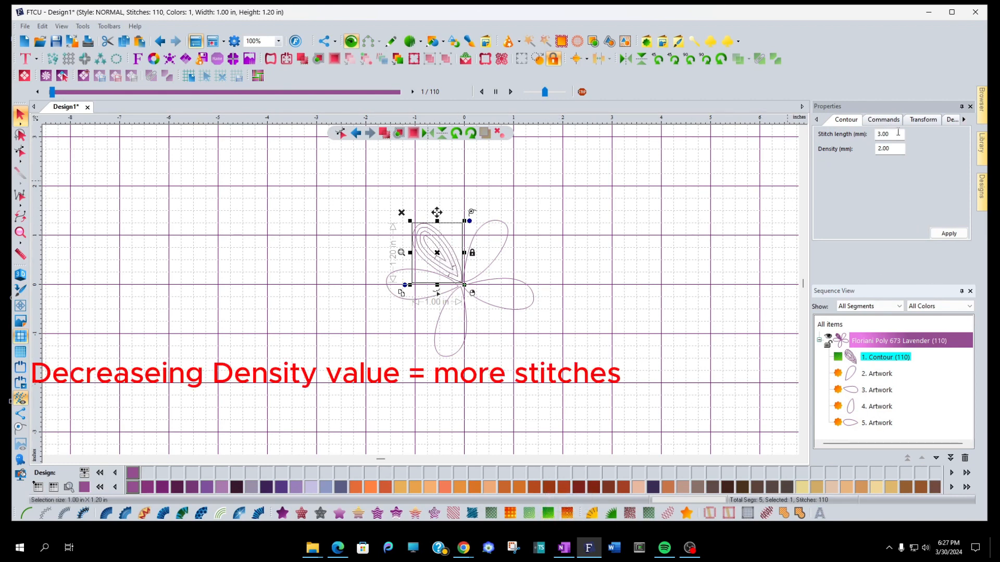
pyautogui.moveTo(893, 150); pyautogui.dragTo(863, 153)
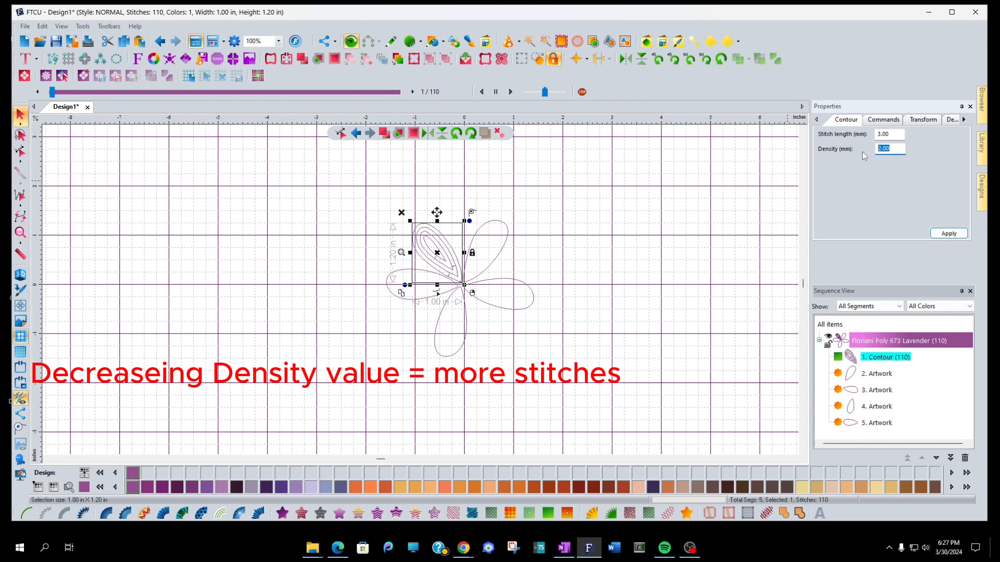
pyautogui.write('1')
pyautogui.click(946, 234)
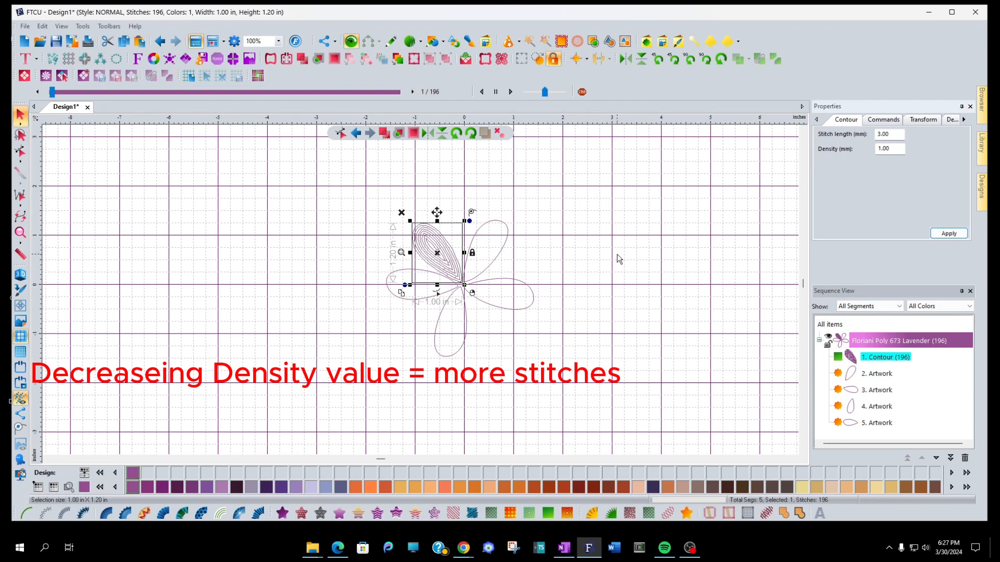
pyautogui.click(548, 259)
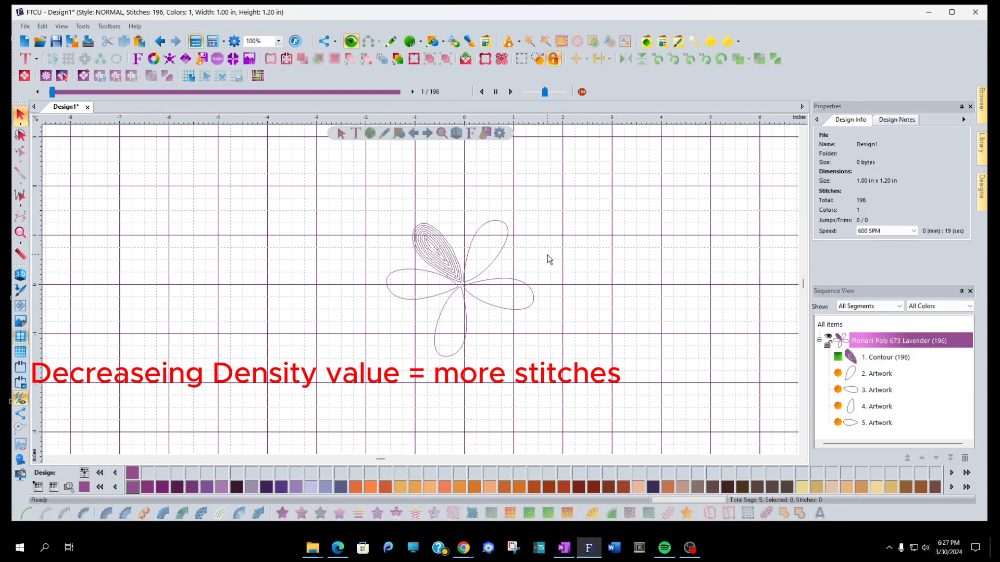
# Convert the four remaining petals together to Contour fills and set their density to 1 mm
pyautogui.click(506, 242)
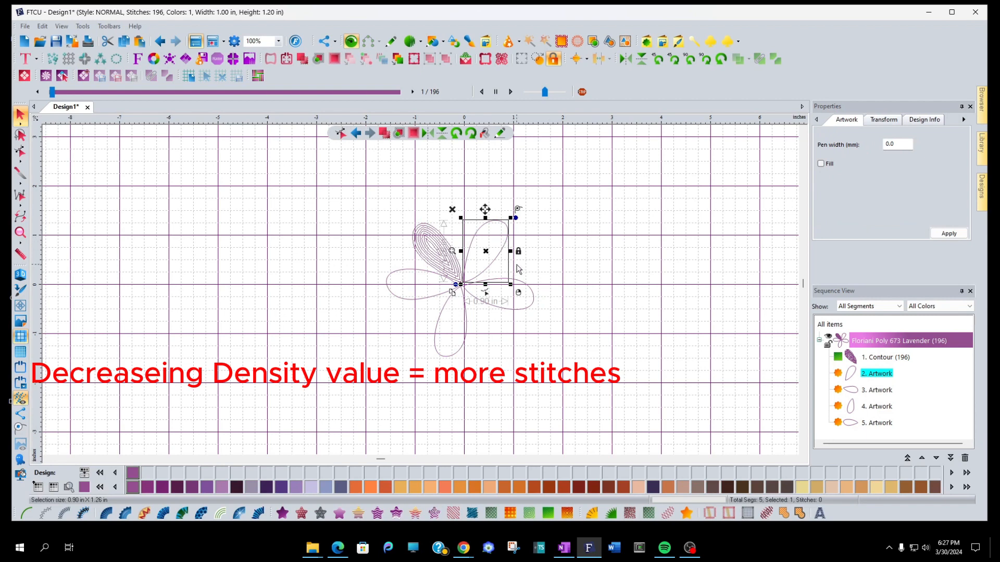
pyautogui.keyDown('shift'); pyautogui.click(533, 308); pyautogui.keyUp('shift')
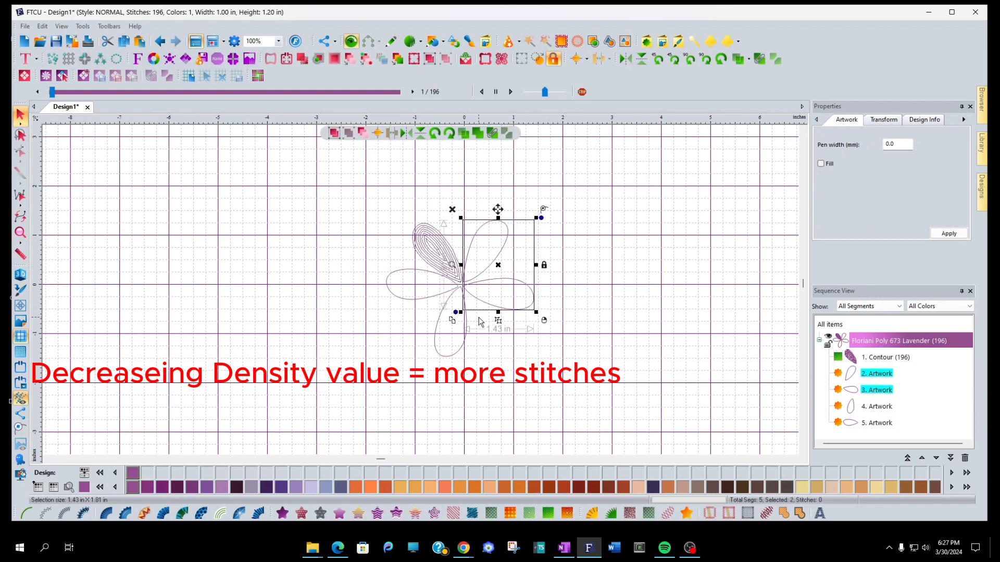
pyautogui.keyDown('shift'); pyautogui.click(458, 350); pyautogui.keyUp('shift')
pyautogui.keyDown('shift'); pyautogui.click(404, 301); pyautogui.keyUp('shift')
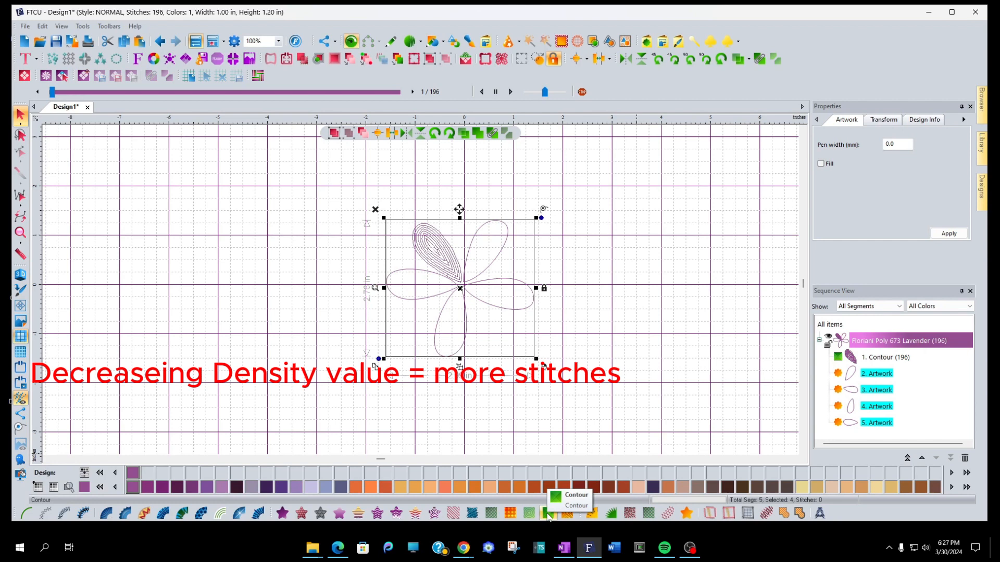
pyautogui.click(547, 514)
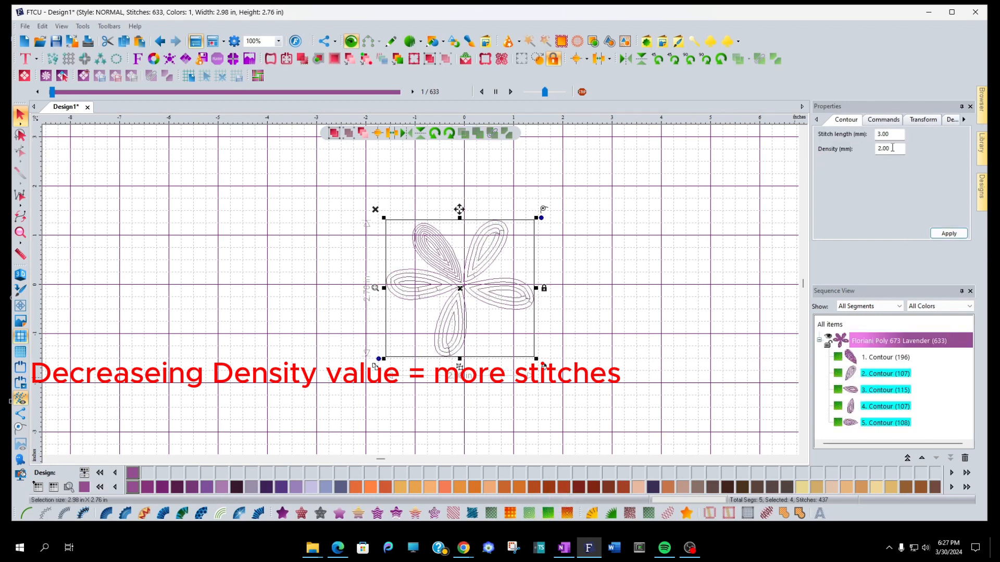
pyautogui.moveTo(892, 148); pyautogui.dragTo(874, 146)
pyautogui.write('1')
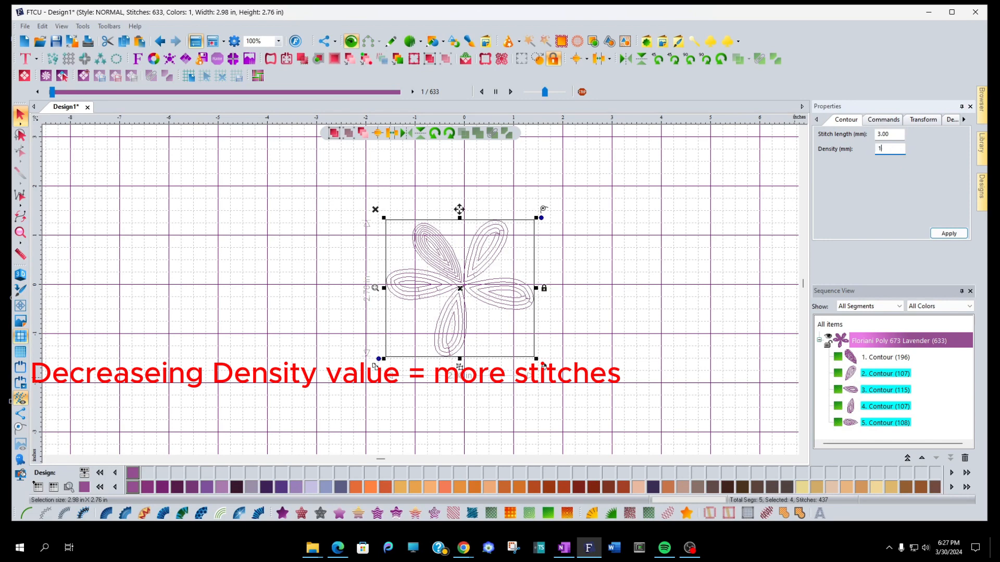
pyautogui.click(948, 233)
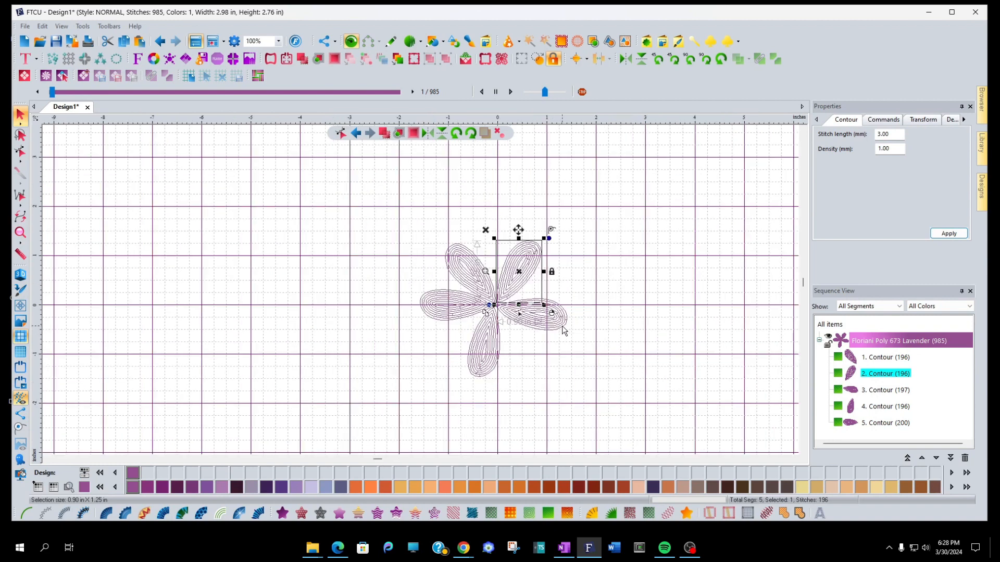
# Preview the whole flower's stitches in 3D and return to the flat stitch view
pyautogui.scroll(-2, 562, 330)
pyautogui.scroll(1, 568, 333)
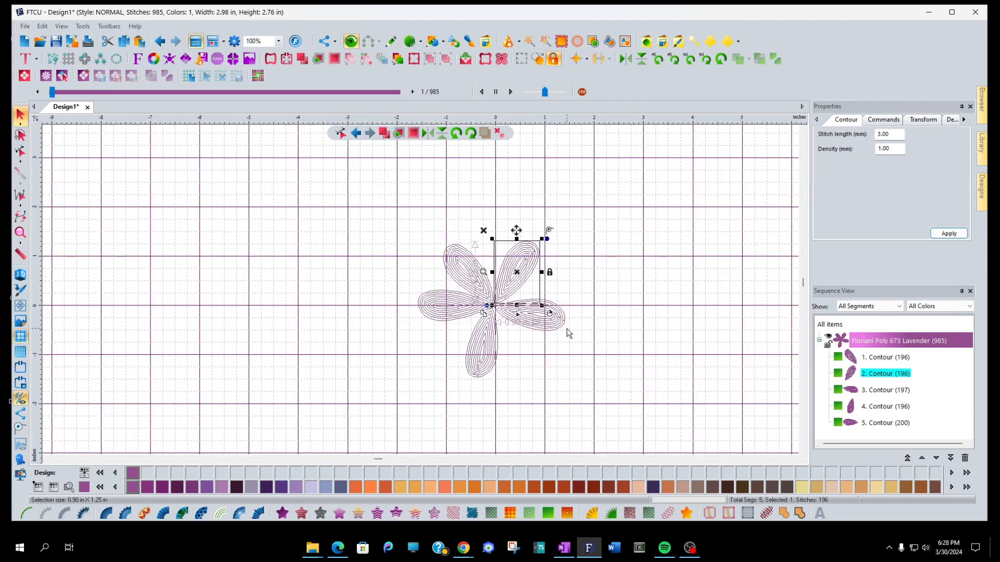
pyautogui.click(569, 358)
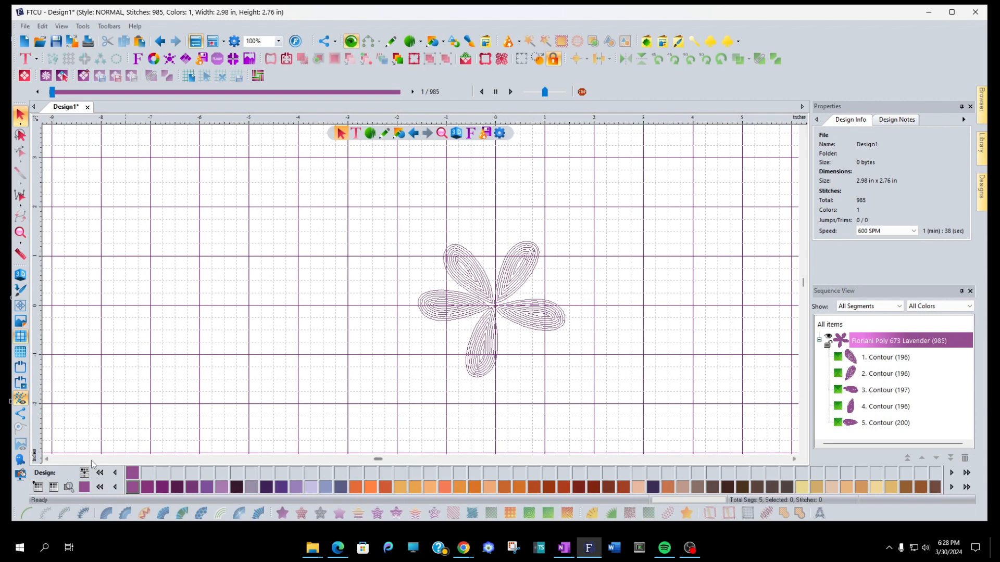
pyautogui.click(20, 277)
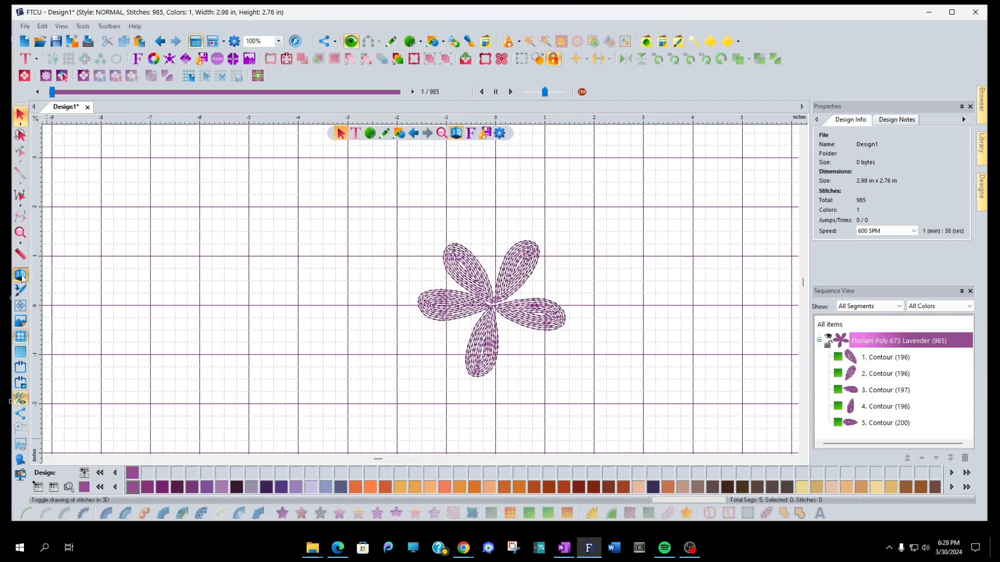
pyautogui.click(20, 275)
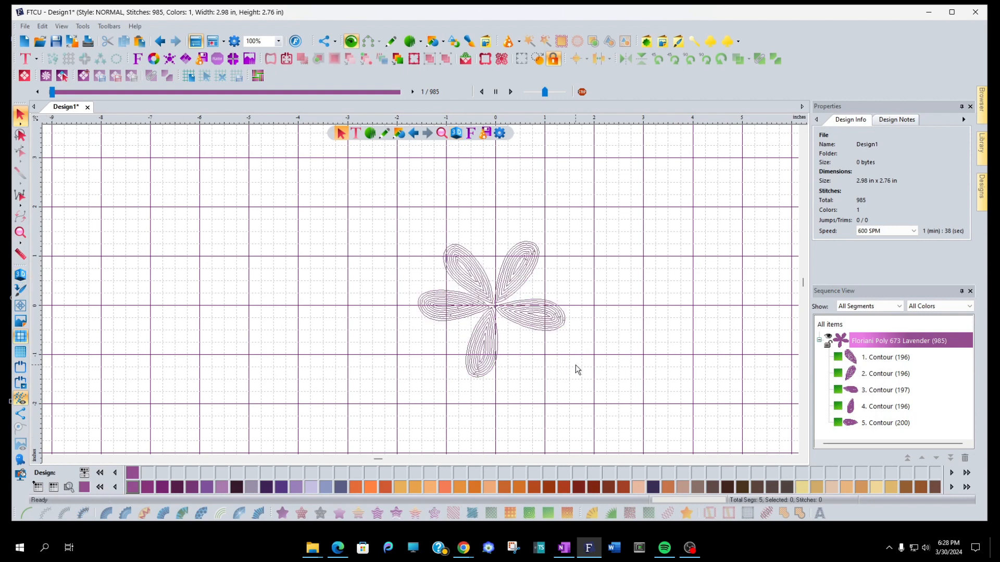
# Duplicate the entire lavender flower in place and recolour the copy to Floriani Poly 170 Cantalope
pyautogui.moveTo(333, 207); pyautogui.dragTo(596, 405)
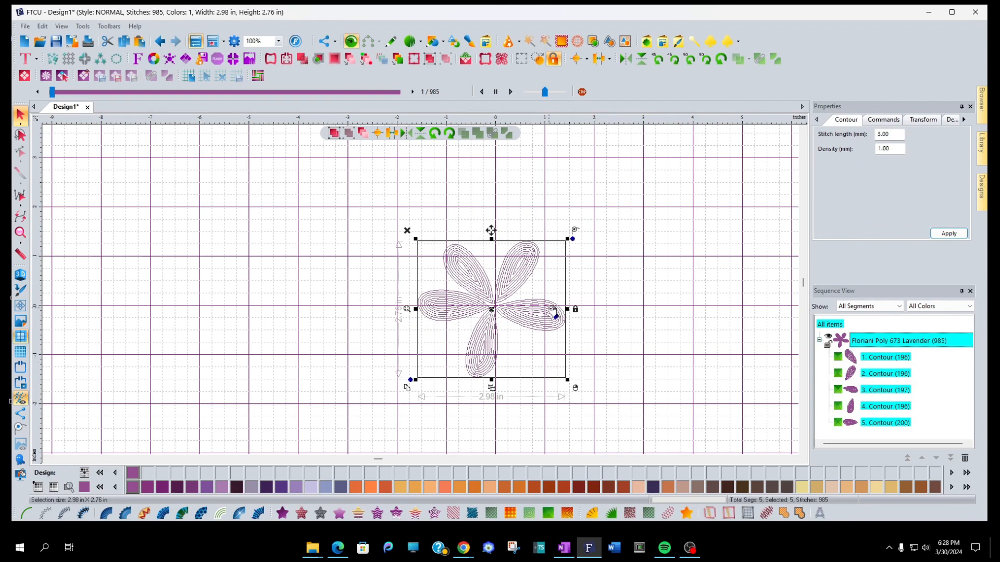
pyautogui.rightClick(548, 301)
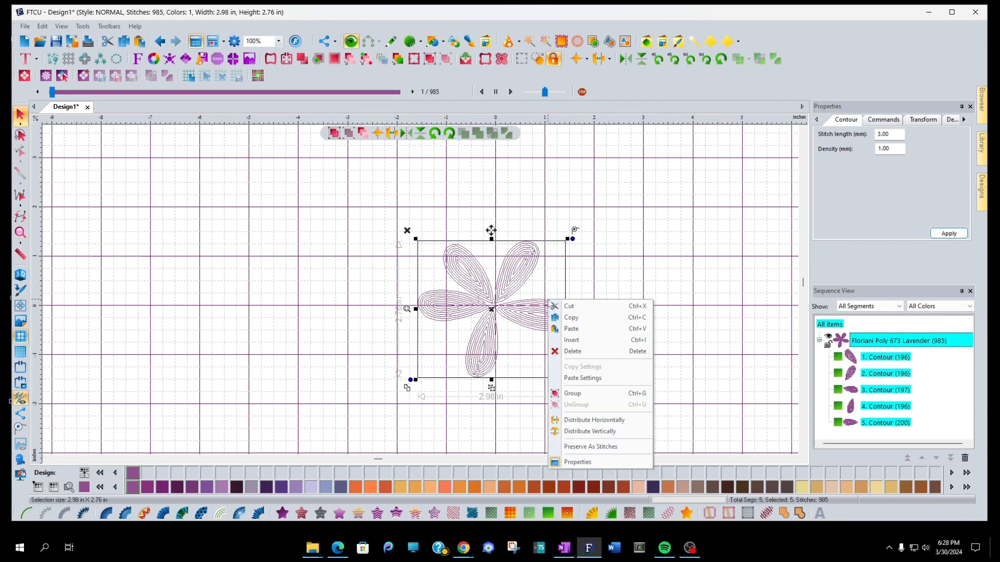
pyautogui.click(577, 321)
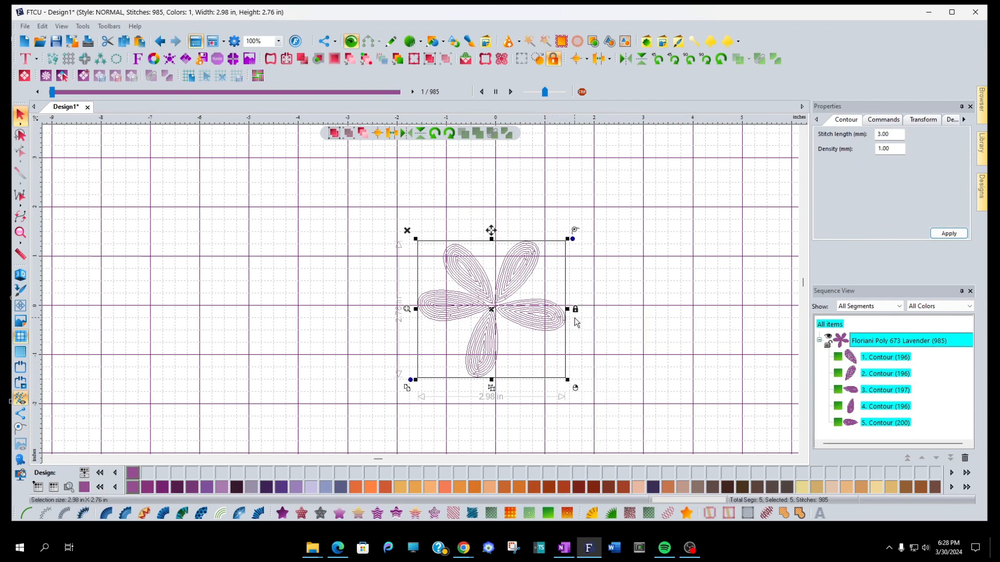
pyautogui.click(629, 293)
pyautogui.rightClick(630, 292)
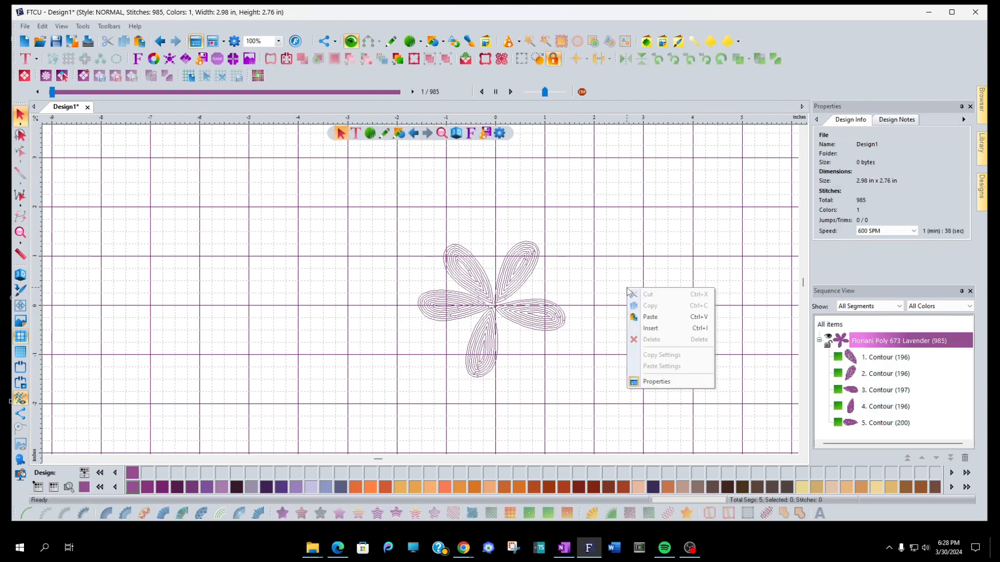
pyautogui.click(651, 317)
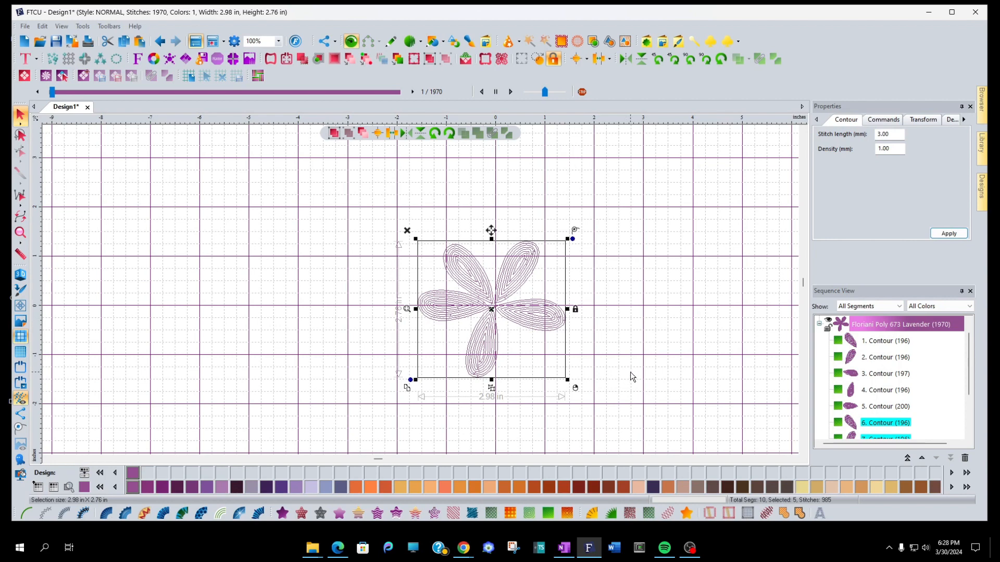
pyautogui.click(445, 487)
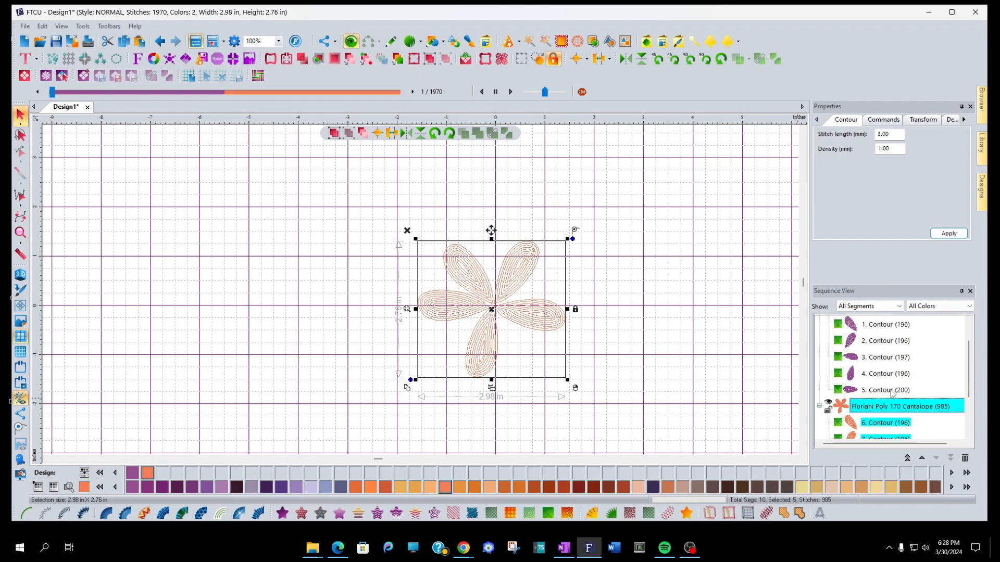
# Enlarge the Cantalope flower copy around the lavender one to about 4.97 by 4.60 in
pyautogui.scroll(2, 871, 381)
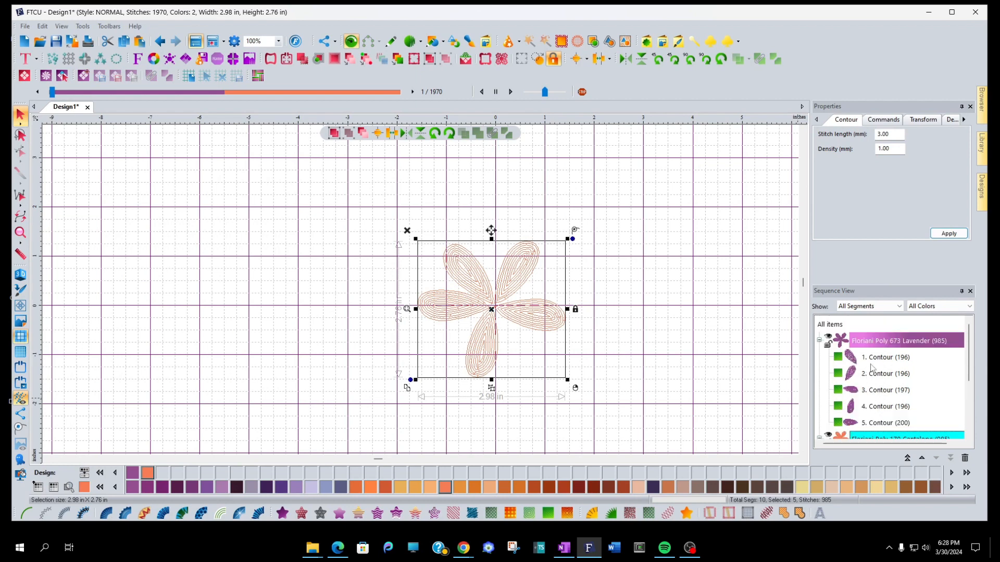
pyautogui.scroll(-2, 873, 368)
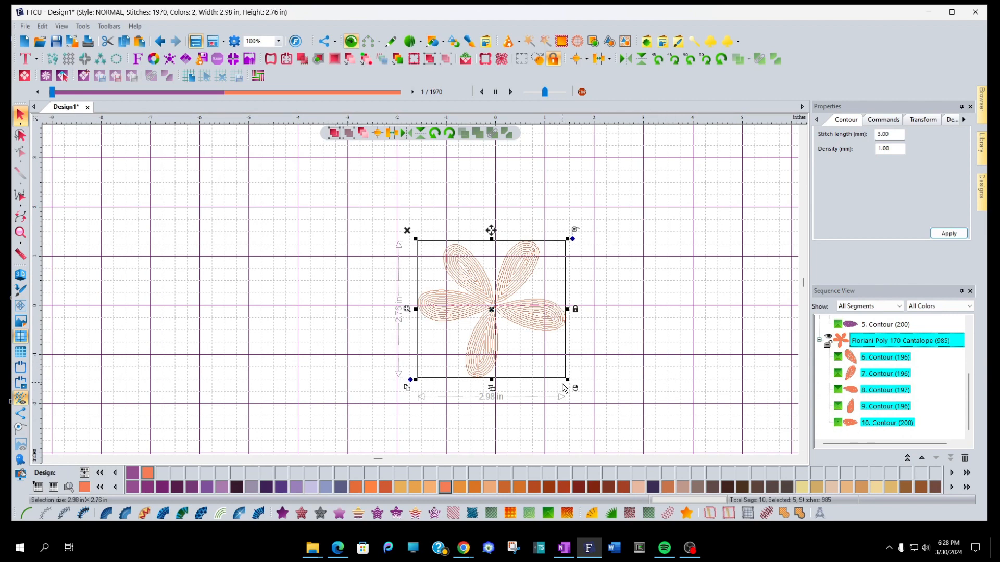
pyautogui.moveTo(570, 384); pyautogui.dragTo(632, 440)
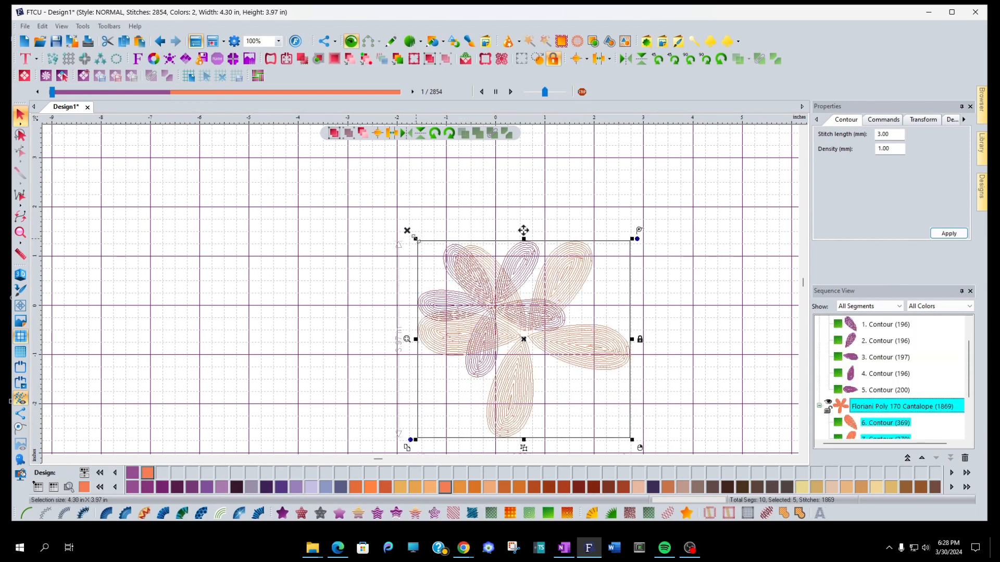
pyautogui.moveTo(416, 238); pyautogui.dragTo(382, 205)
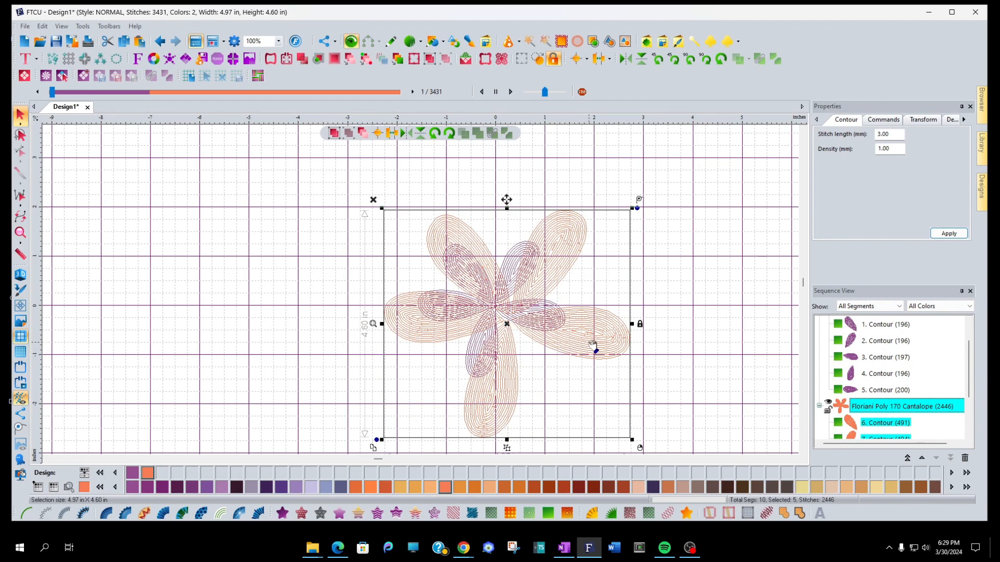
# Group the five enlarged Cantalope petals into one object
pyautogui.rightClick(592, 345)
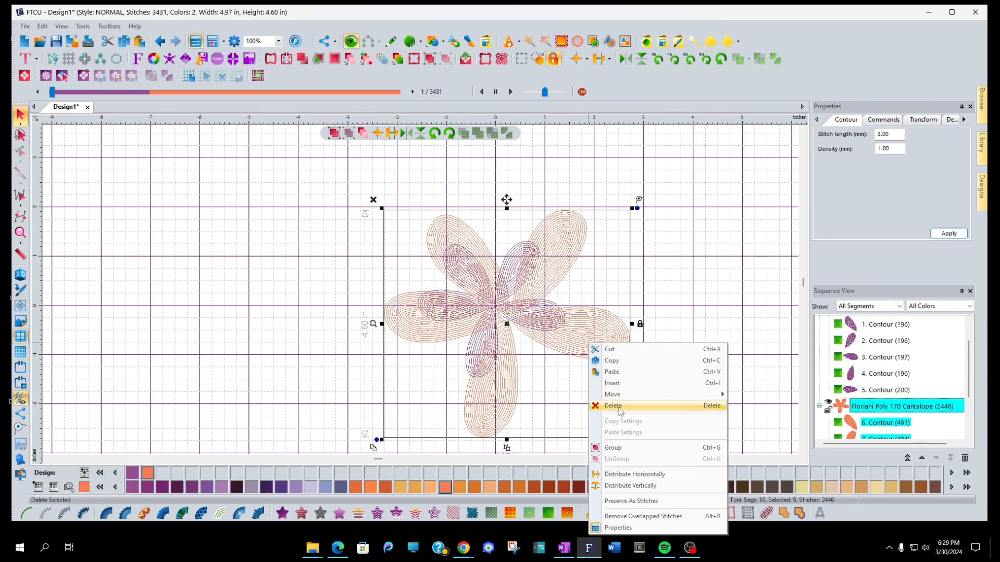
pyautogui.click(619, 448)
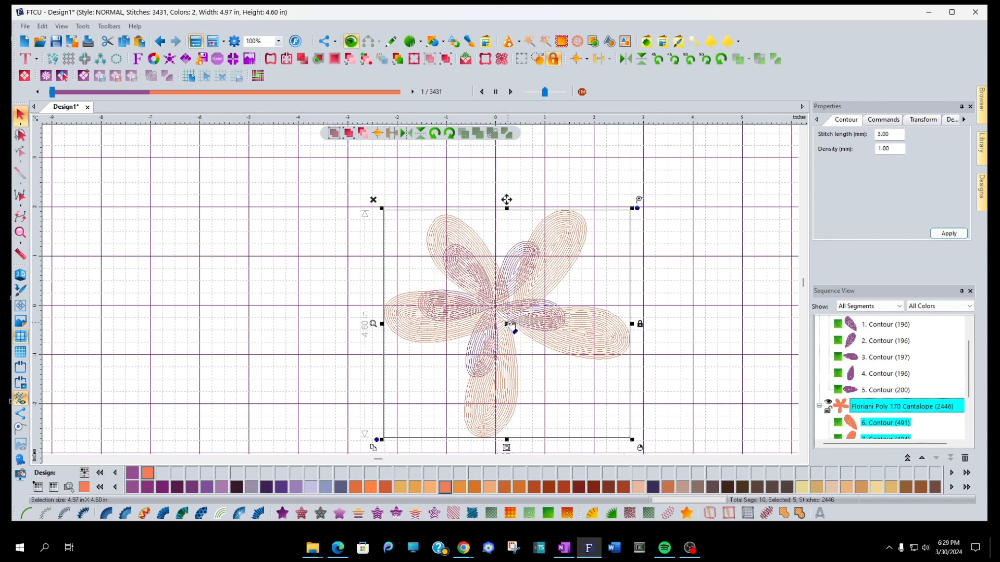
pyautogui.click(676, 421)
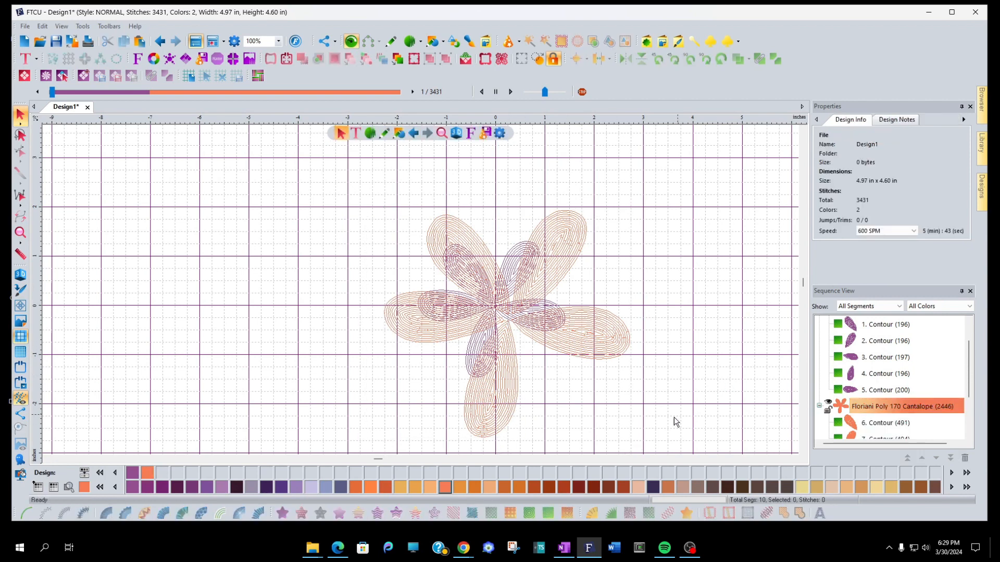
# Move the grouped Cantalope flower onto the grid centre and rotate it clockwise so its petals sit between the lavender ones
pyautogui.click(600, 340)
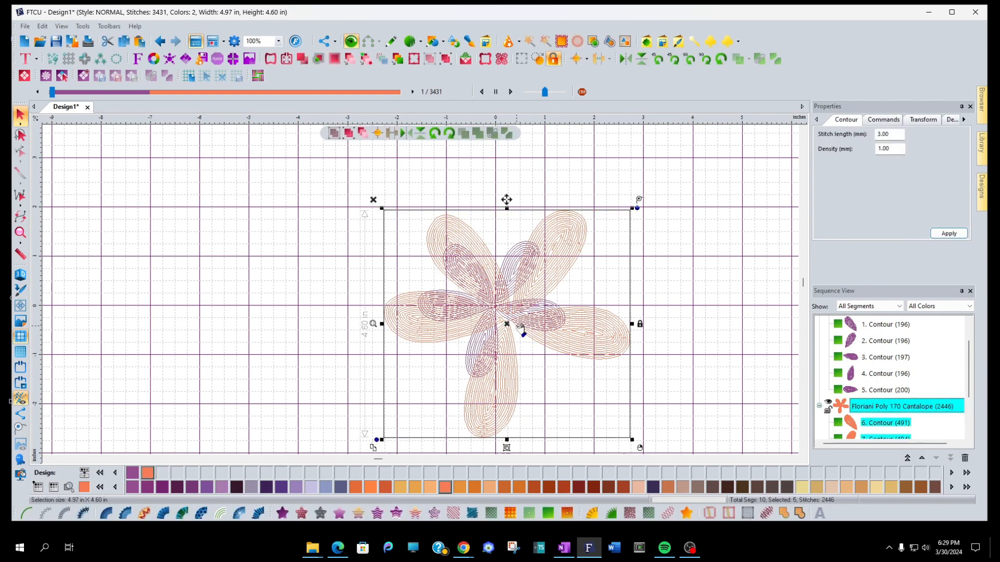
pyautogui.moveTo(506, 324); pyautogui.dragTo(496, 312)
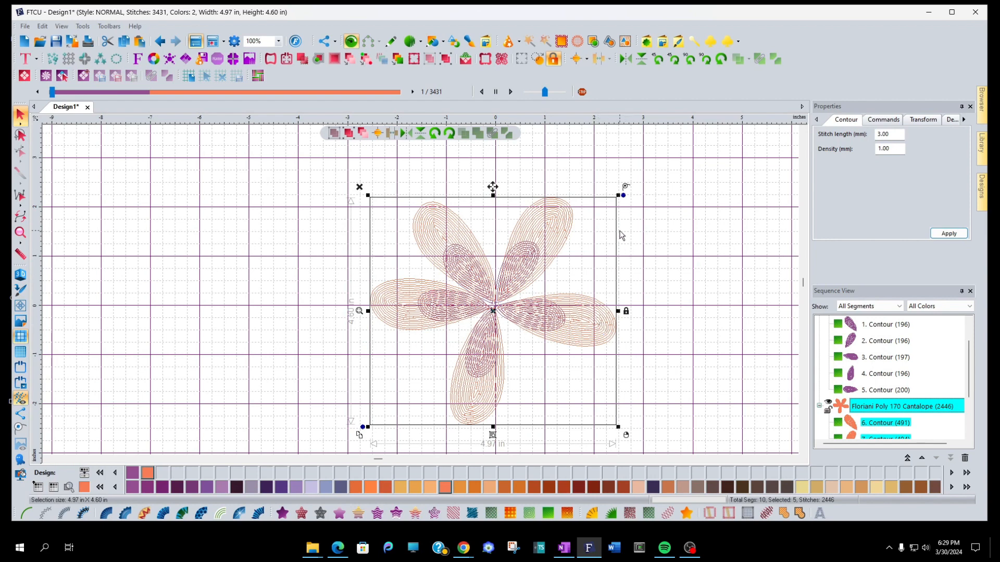
pyautogui.moveTo(622, 192); pyautogui.dragTo(636, 263)
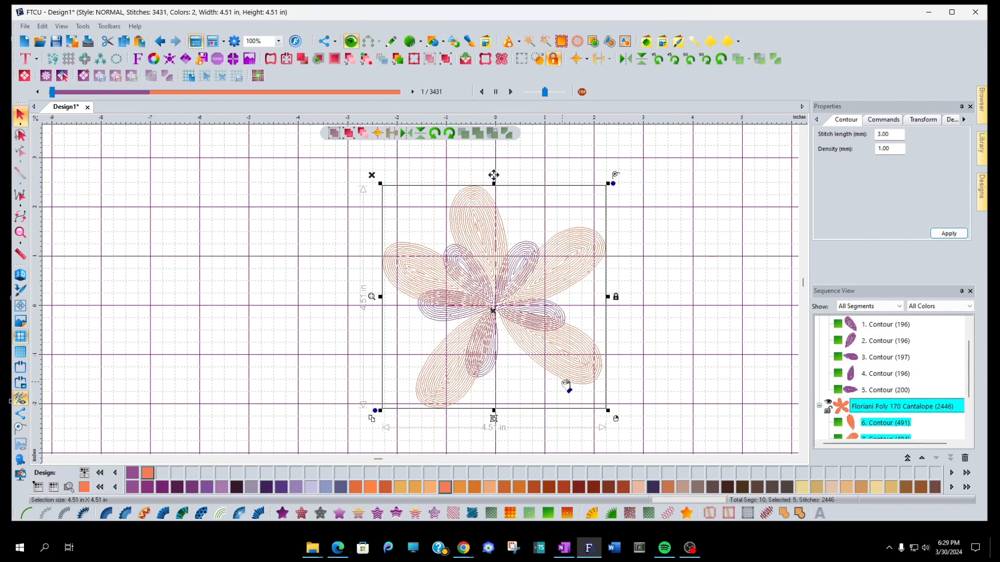
pyautogui.click(679, 333)
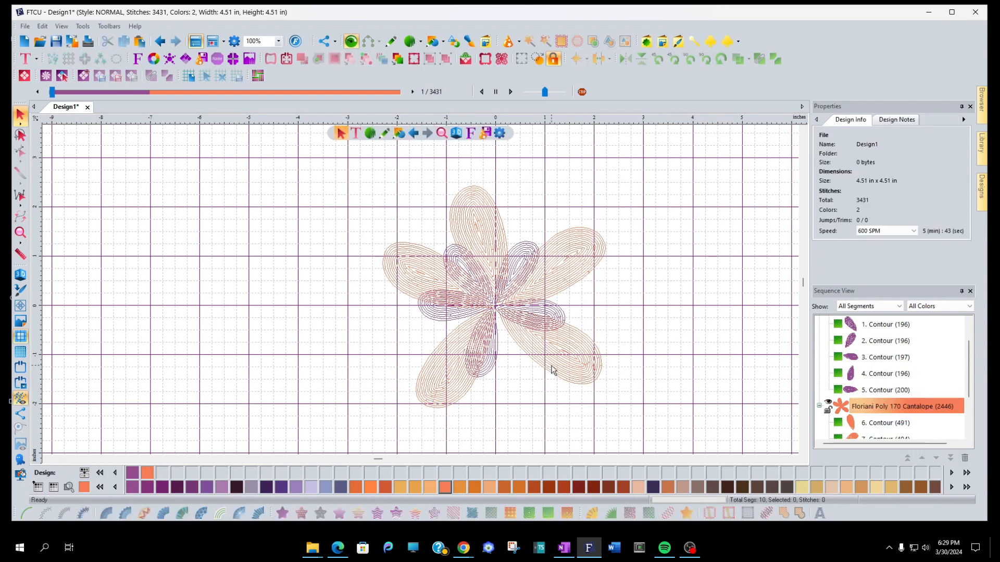
# Set the Contour density of the large Cantalope flower to 0.75 mm
pyautogui.click(553, 366)
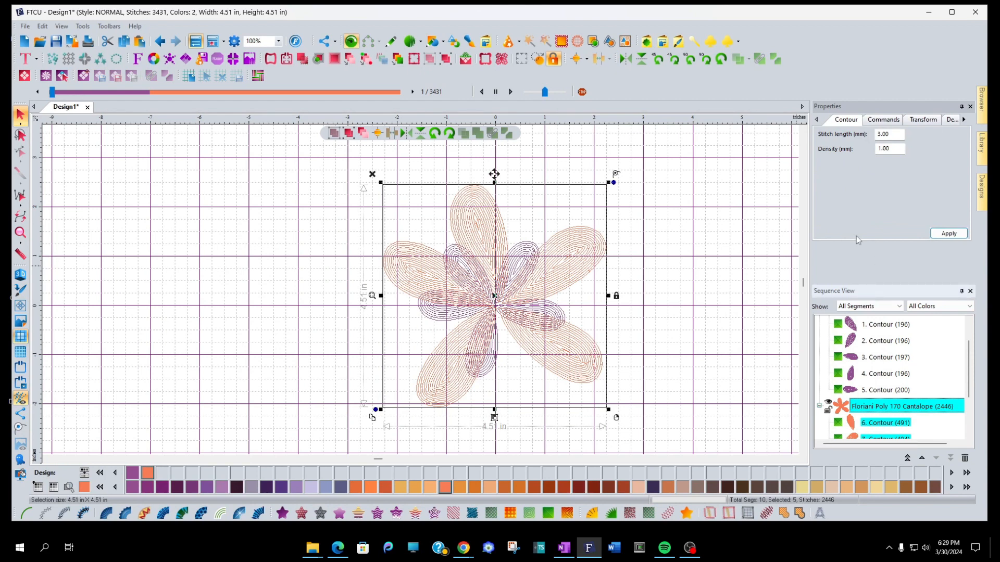
pyautogui.moveTo(893, 151); pyautogui.dragTo(875, 143)
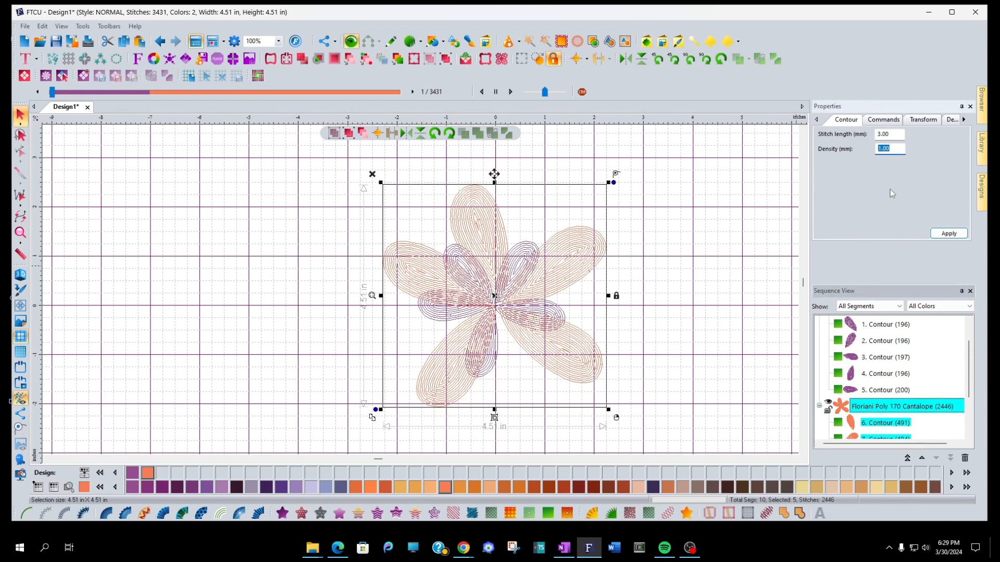
pyautogui.write('.75')
pyautogui.click(955, 234)
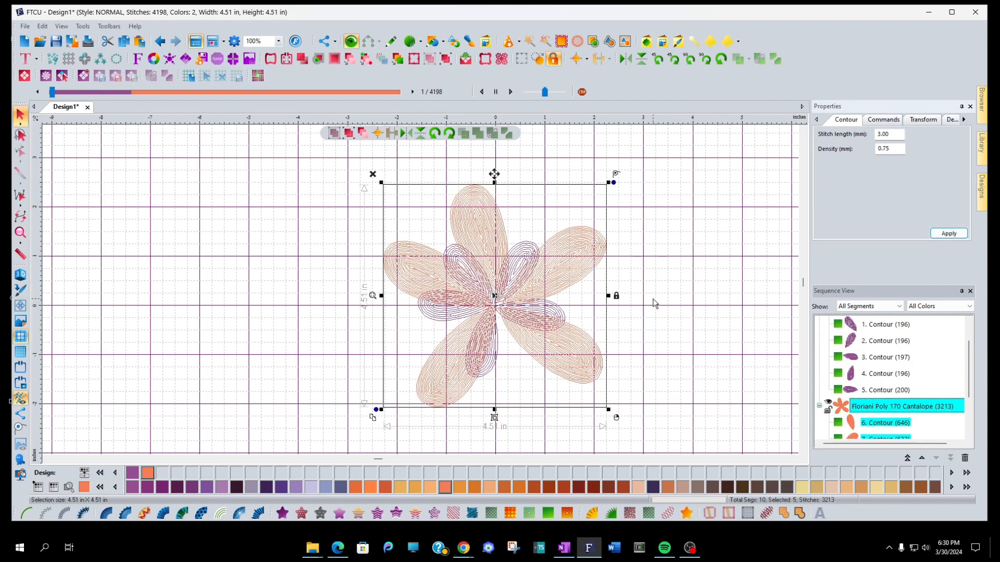
pyautogui.click(661, 309)
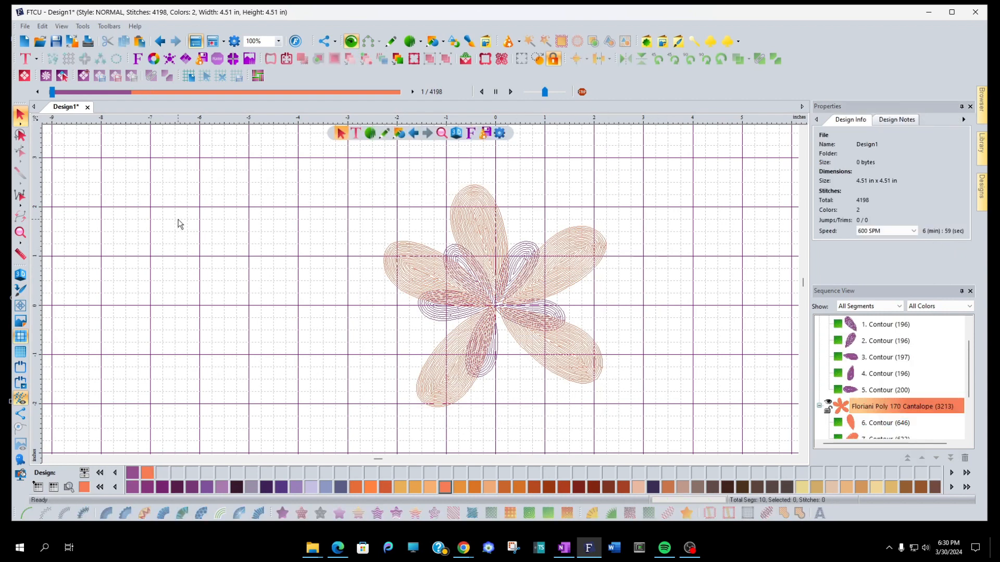
# Show the stitches in 3D and reorder the sequence so the lavender petals sew after the Cantalope flower
pyautogui.click(20, 275)
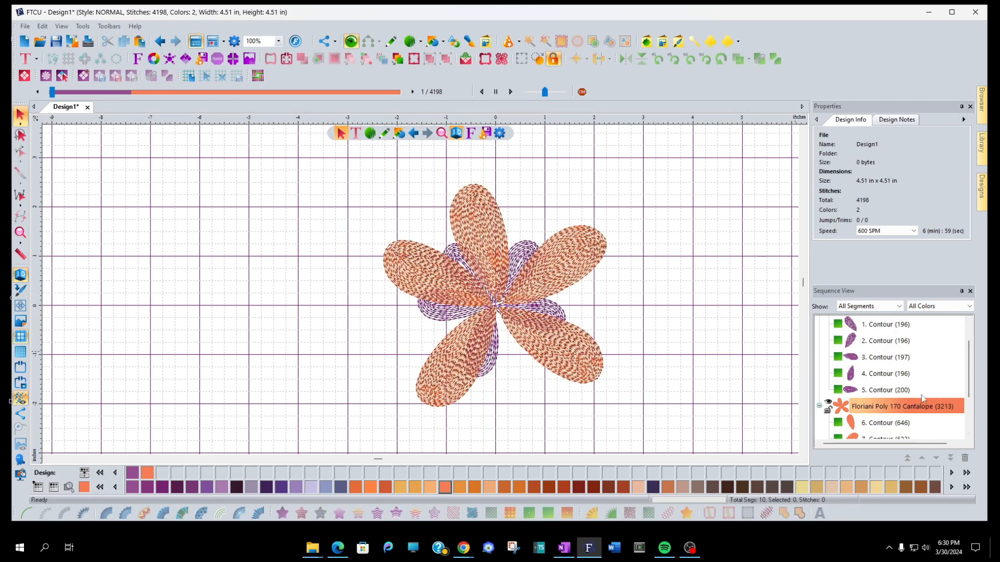
pyautogui.scroll(2, 917, 388)
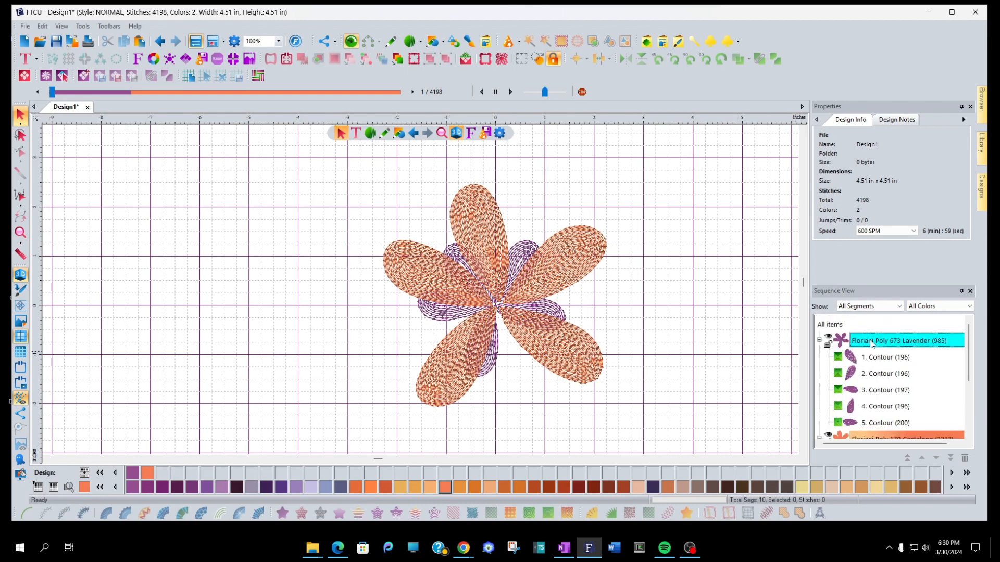
pyautogui.moveTo(870, 343); pyautogui.dragTo(847, 433)
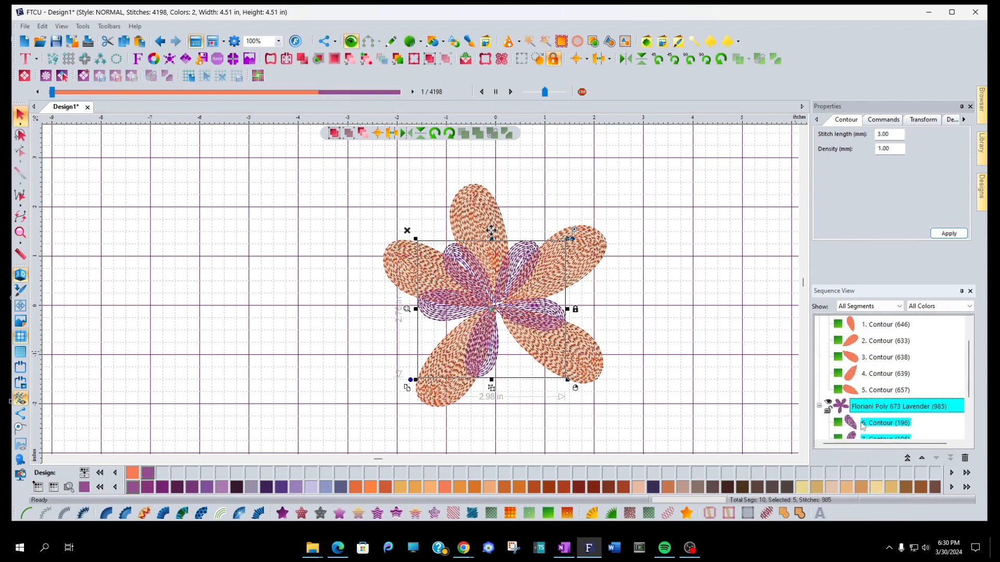
pyautogui.click(694, 372)
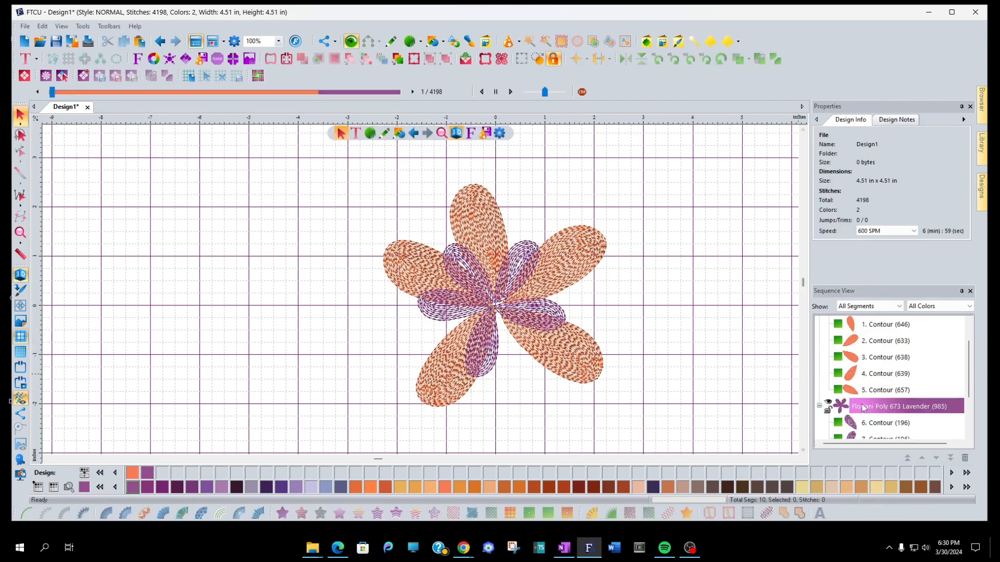
# Duplicate the large Cantalope flower in place and recolour the copy to Floriani Poly 635 Arab Plum
pyautogui.click(882, 358)
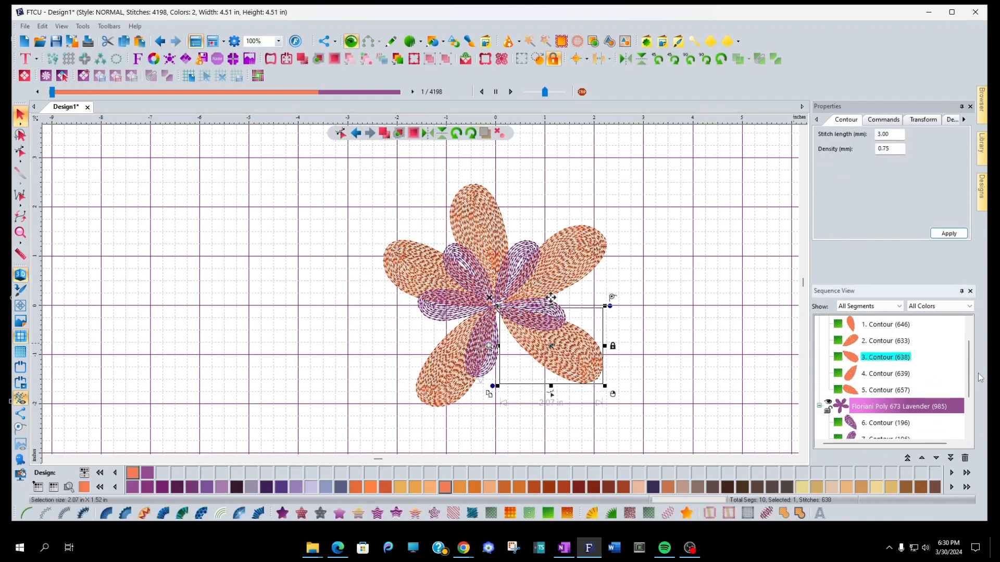
pyautogui.scroll(2, 970, 380)
pyautogui.click(873, 343)
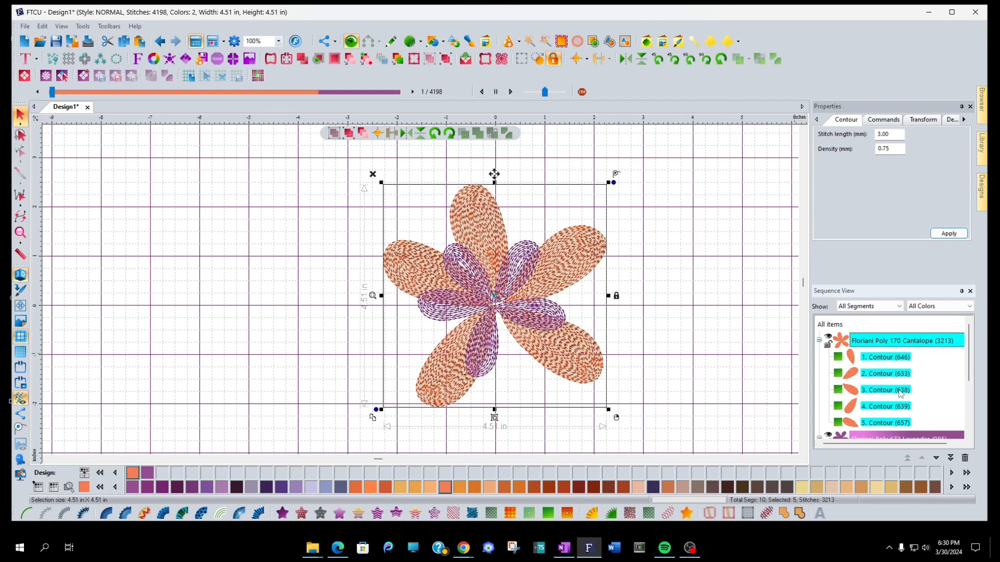
pyautogui.hotkey('ctrl', 'd')
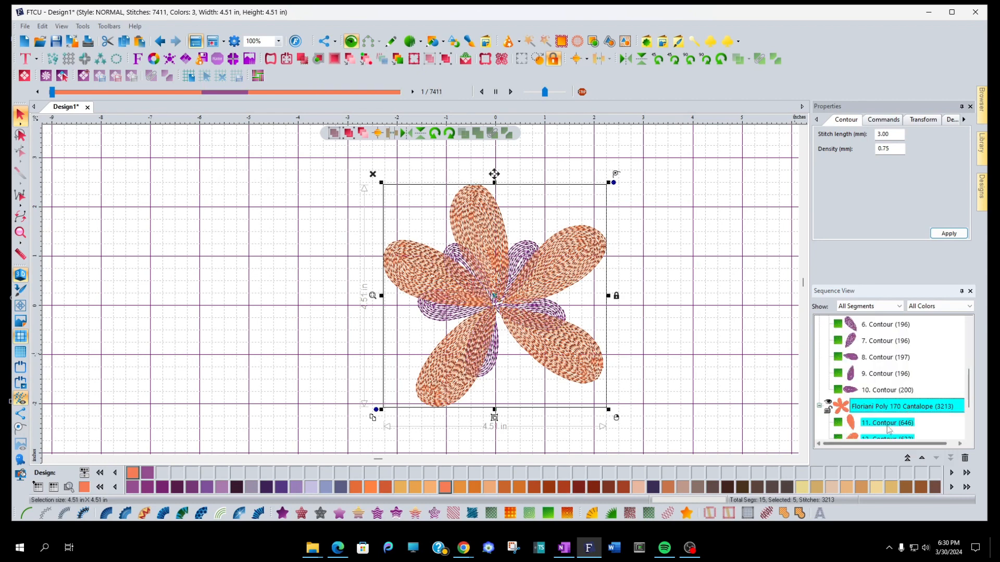
pyautogui.click(236, 487)
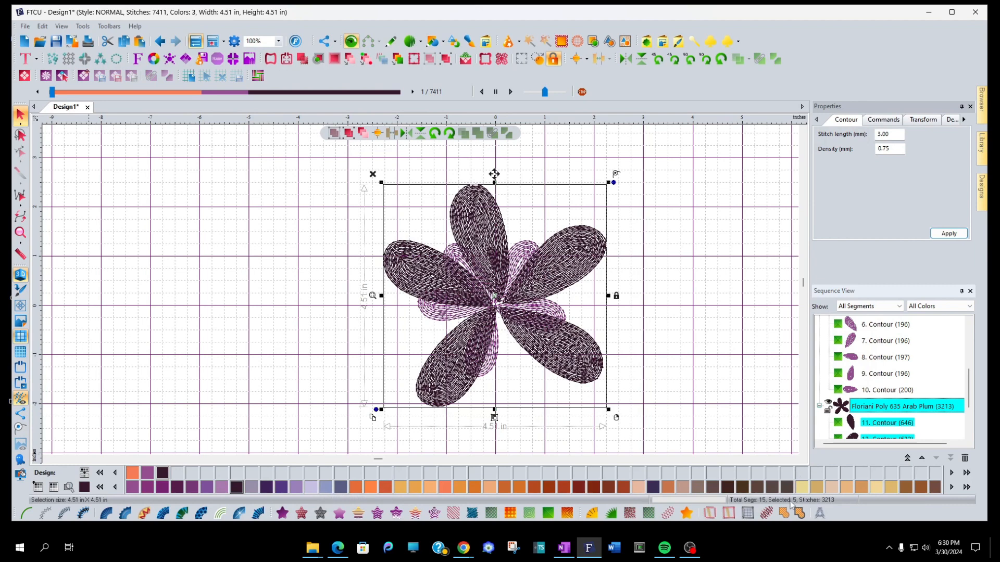
# Convert the Arab Plum flower copy to artwork and apply a run stitch along its petal outlines
pyautogui.click(686, 513)
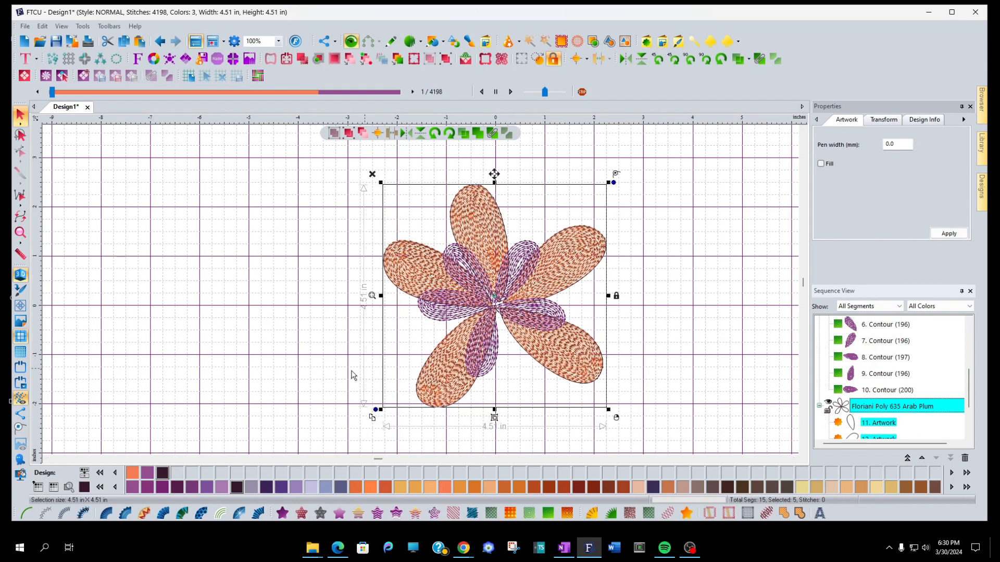
pyautogui.click(24, 515)
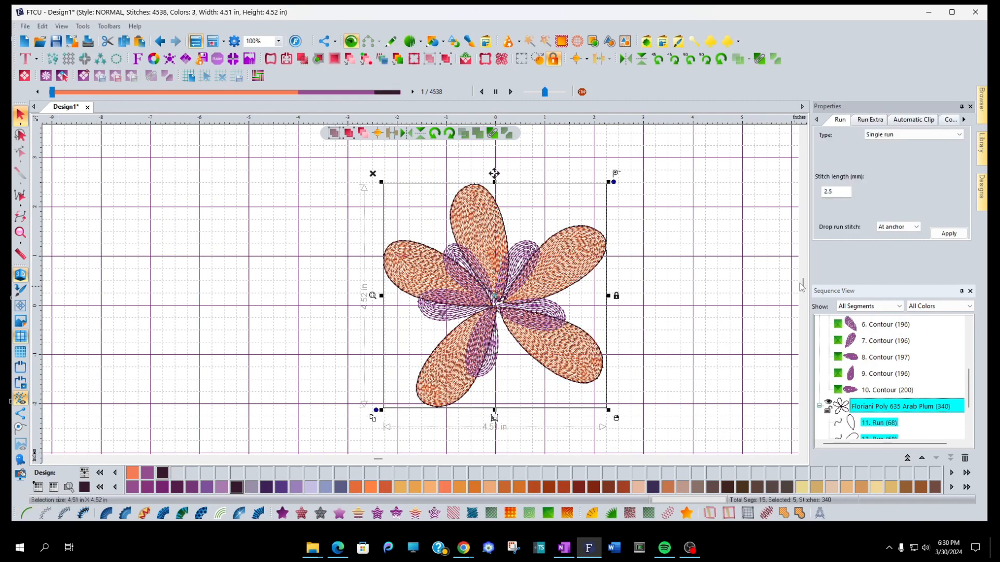
# Set the Arab Plum outlines to Double run and move them ahead of the lavender petals in the sequence
pyautogui.click(907, 135)
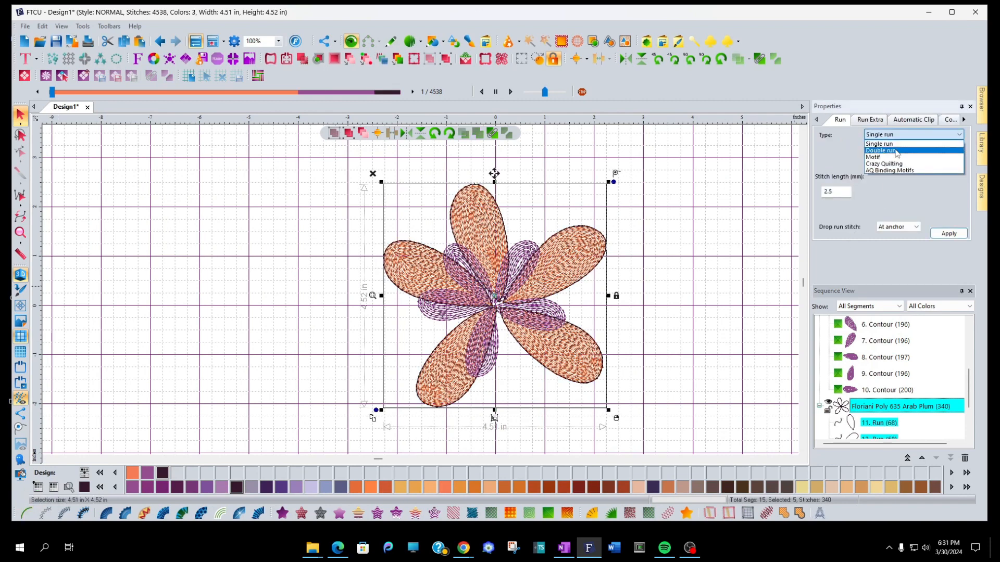
pyautogui.click(896, 151)
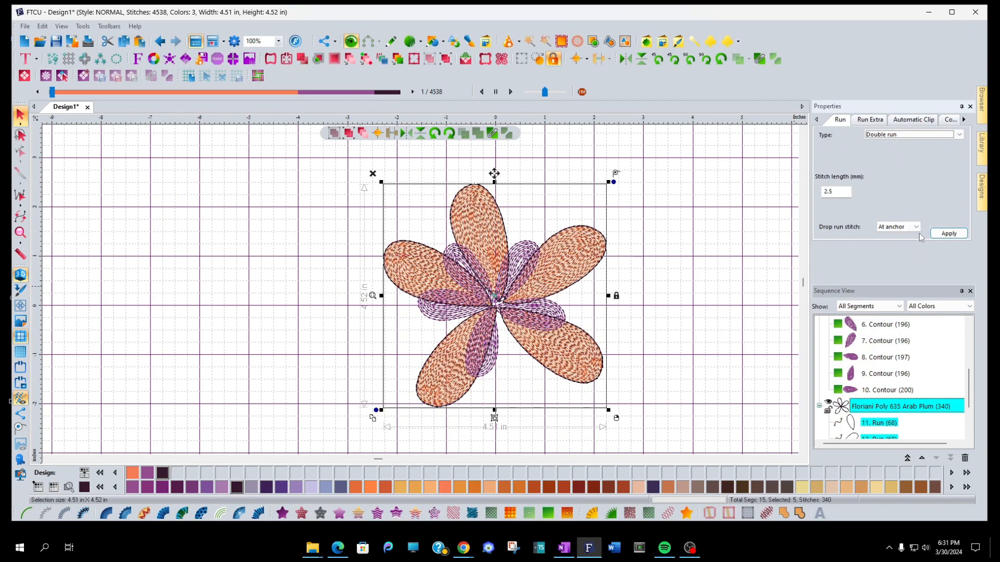
pyautogui.click(947, 234)
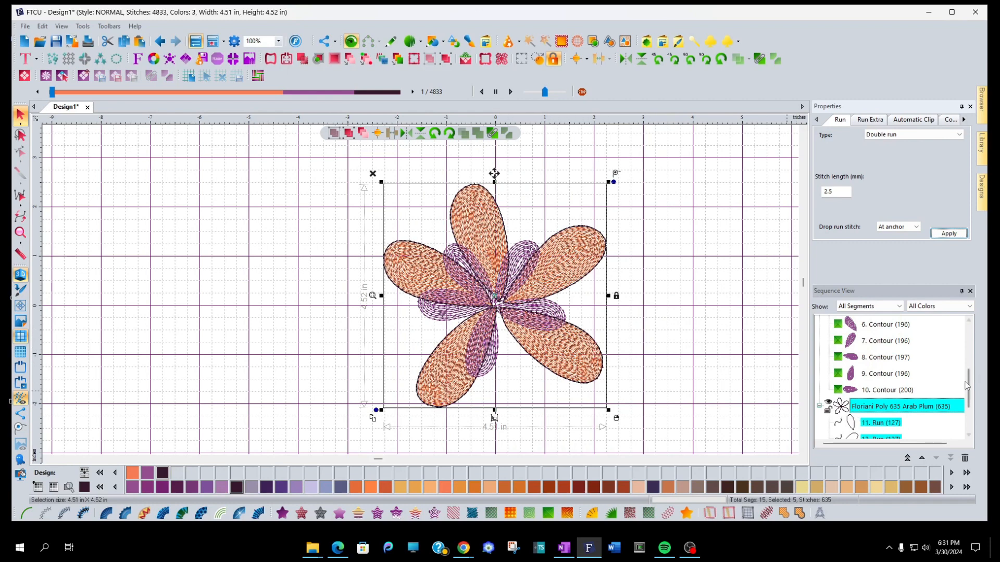
pyautogui.moveTo(913, 409); pyautogui.dragTo(872, 388)
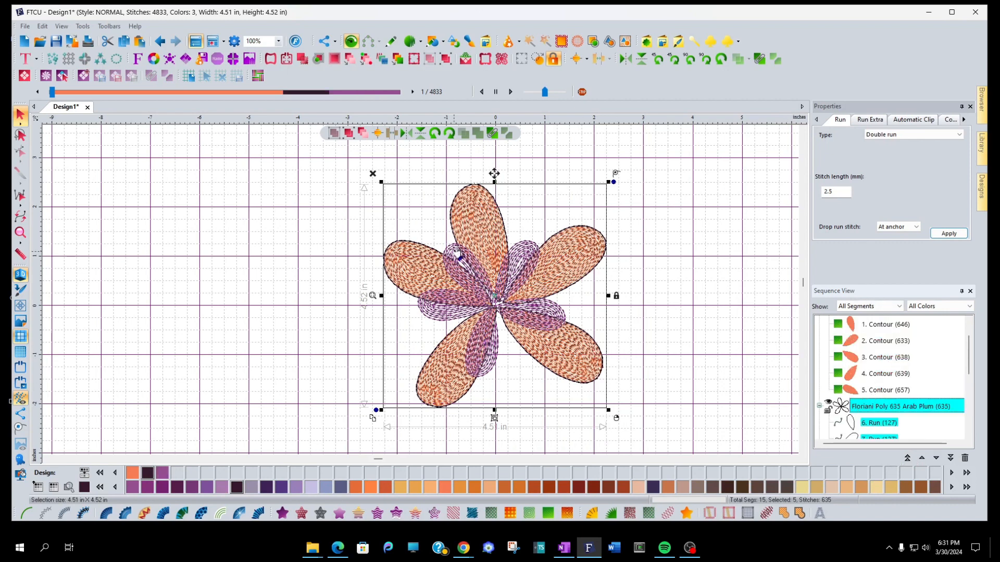
# Duplicate the Floriani Poly 673 Lavender flower in place
pyautogui.moveTo(51, 92); pyautogui.dragTo(378, 125)
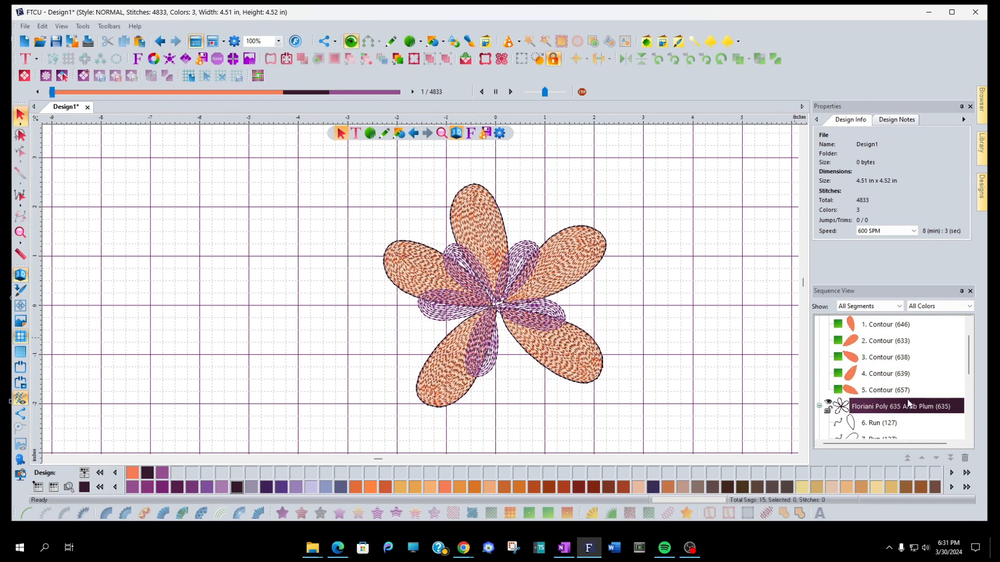
pyautogui.scroll(-3, 908, 404)
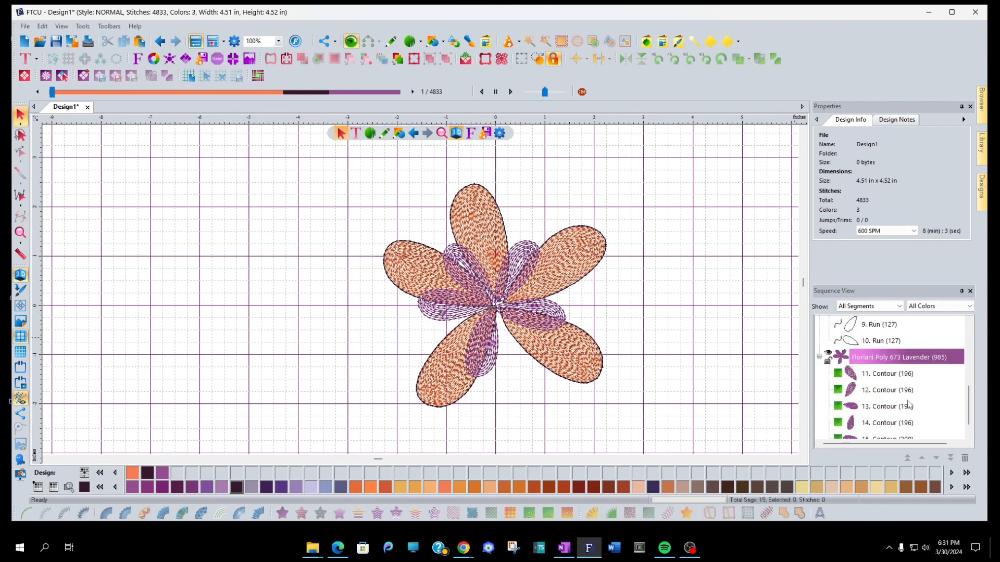
pyautogui.click(868, 358)
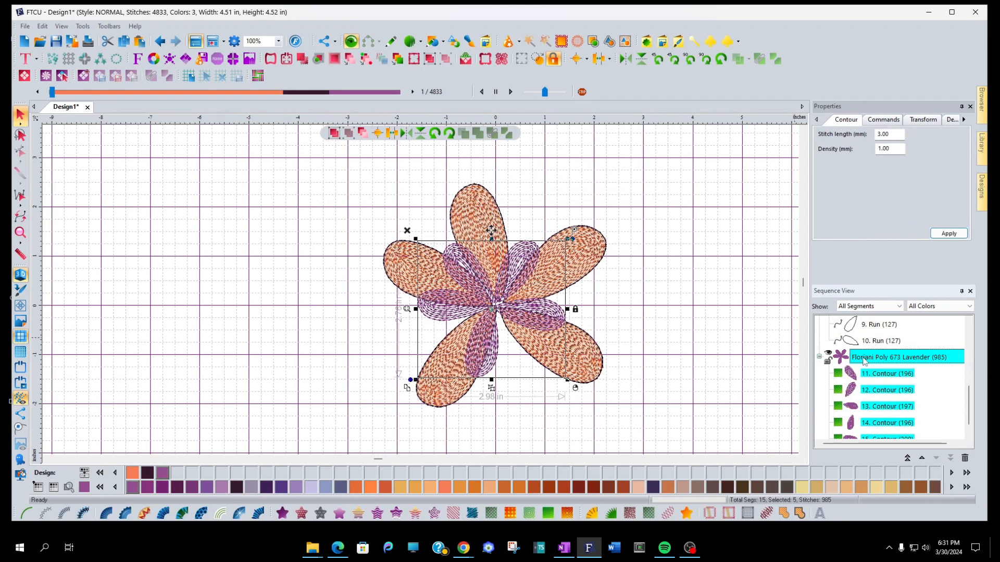
pyautogui.hotkey('ctrl', 'v')
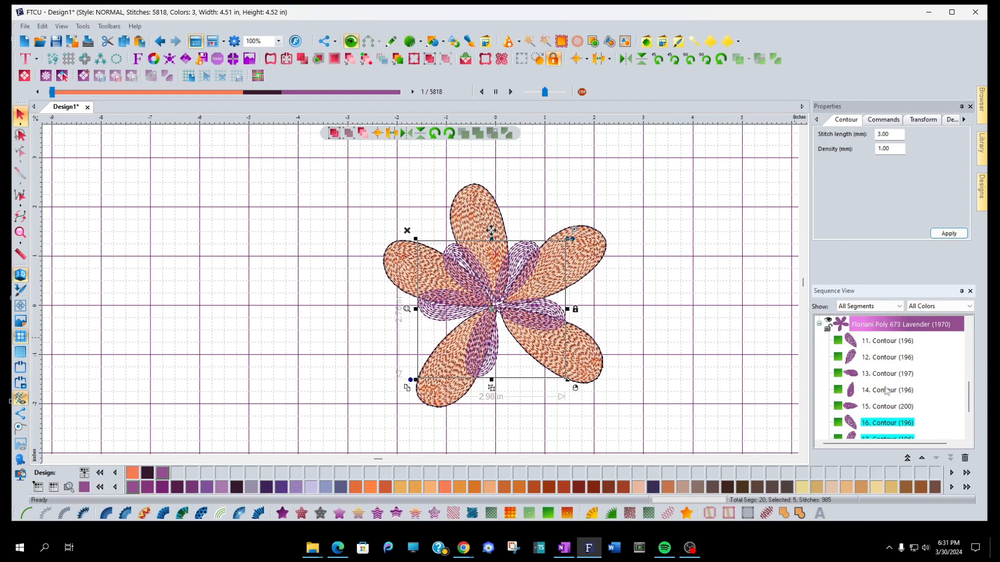
pyautogui.scroll(-1, 887, 391)
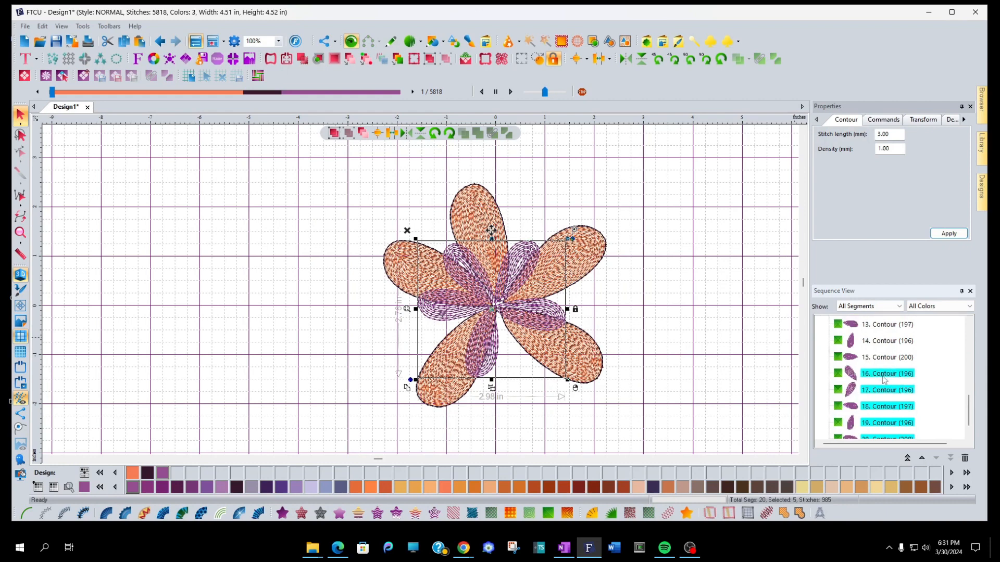
pyautogui.scroll(-1, 900, 386)
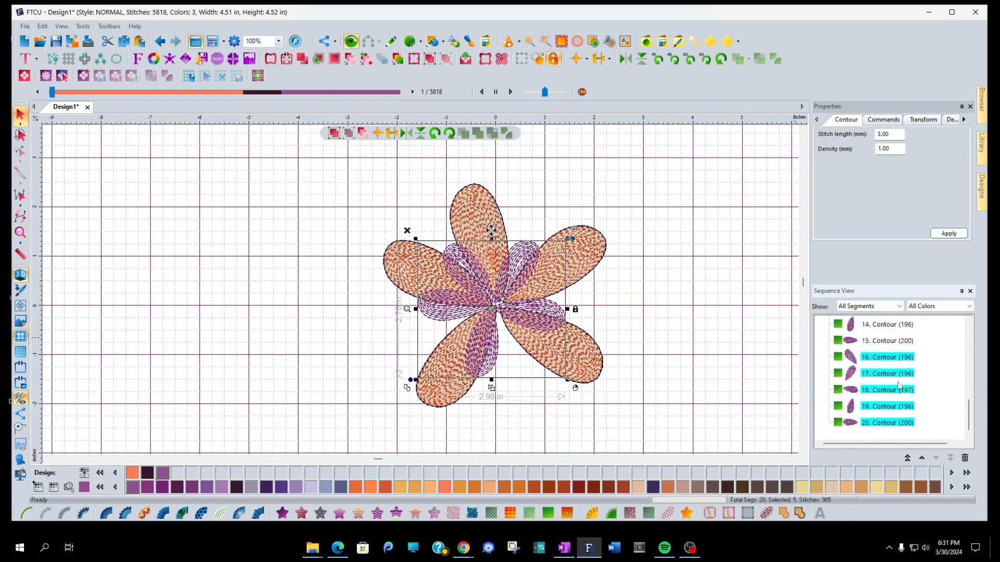
# Convert the five duplicated lavender petals to artwork and apply a run stitch along their outlines
pyautogui.click(884, 423)
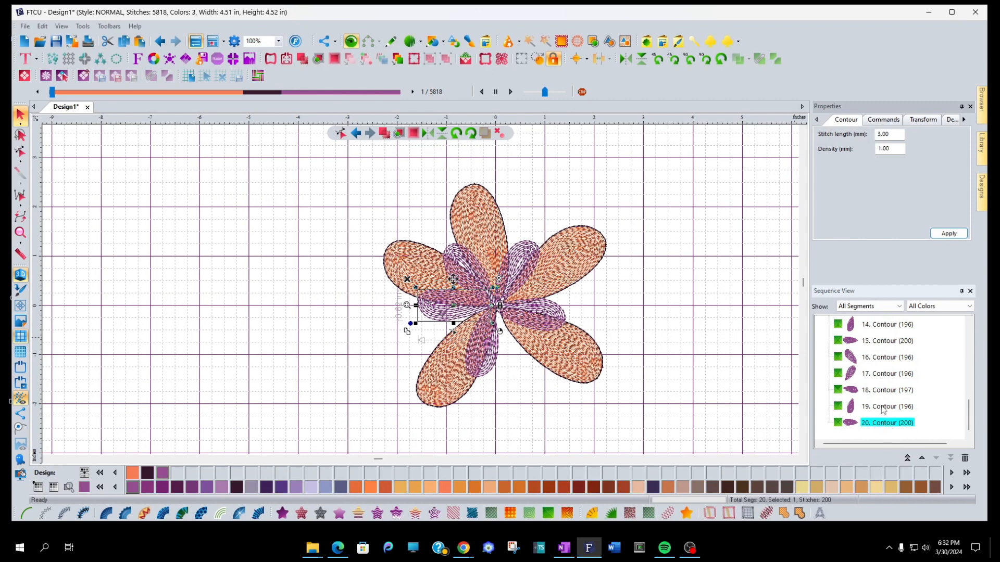
pyautogui.keyDown('shift'); pyautogui.click(884, 408); pyautogui.keyUp('shift')
pyautogui.keyDown('shift'); pyautogui.click(885, 390); pyautogui.keyUp('shift')
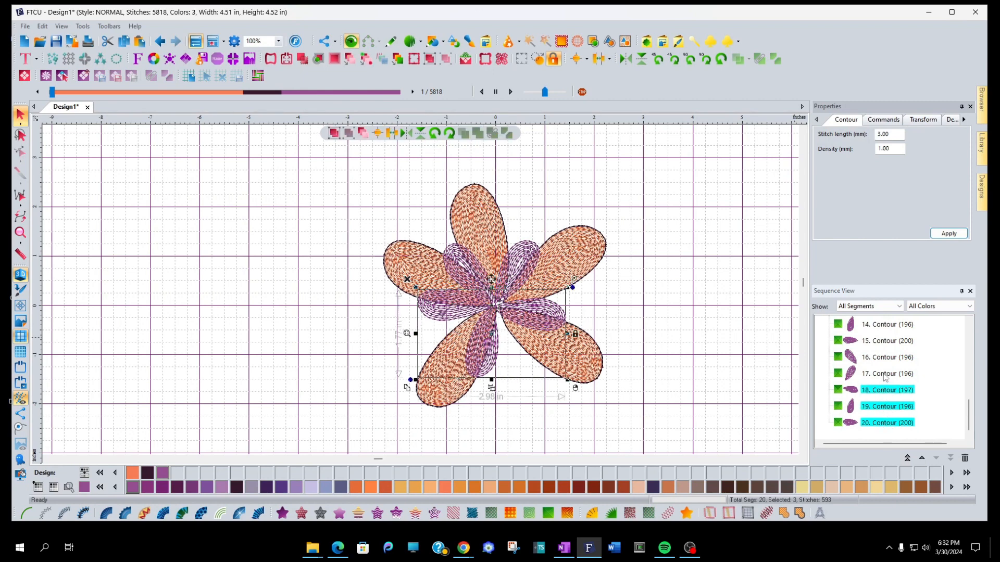
pyautogui.keyDown('shift'); pyautogui.click(885, 374); pyautogui.keyUp('shift')
pyautogui.keyDown('shift'); pyautogui.click(883, 362); pyautogui.keyUp('shift')
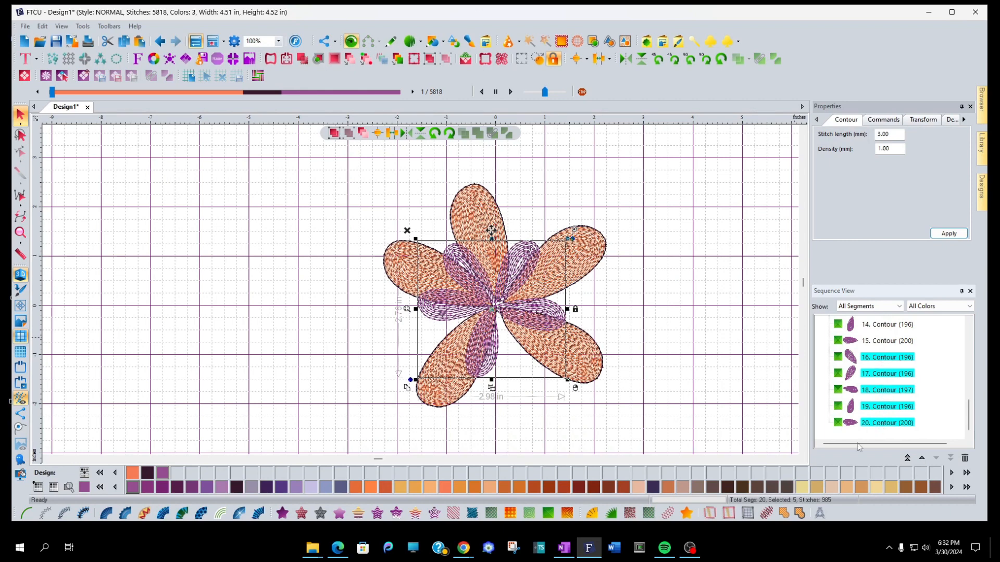
pyautogui.click(687, 514)
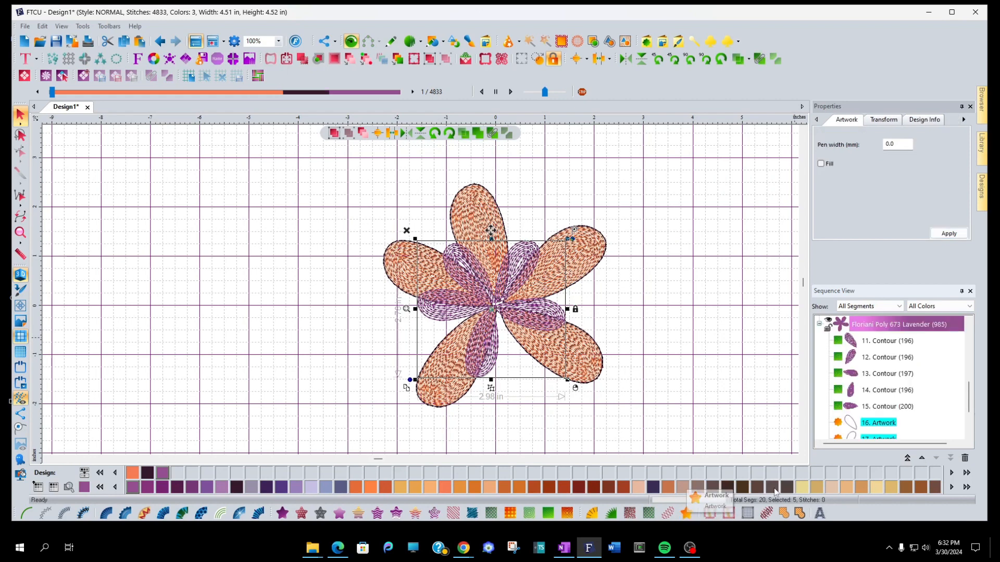
pyautogui.click(27, 513)
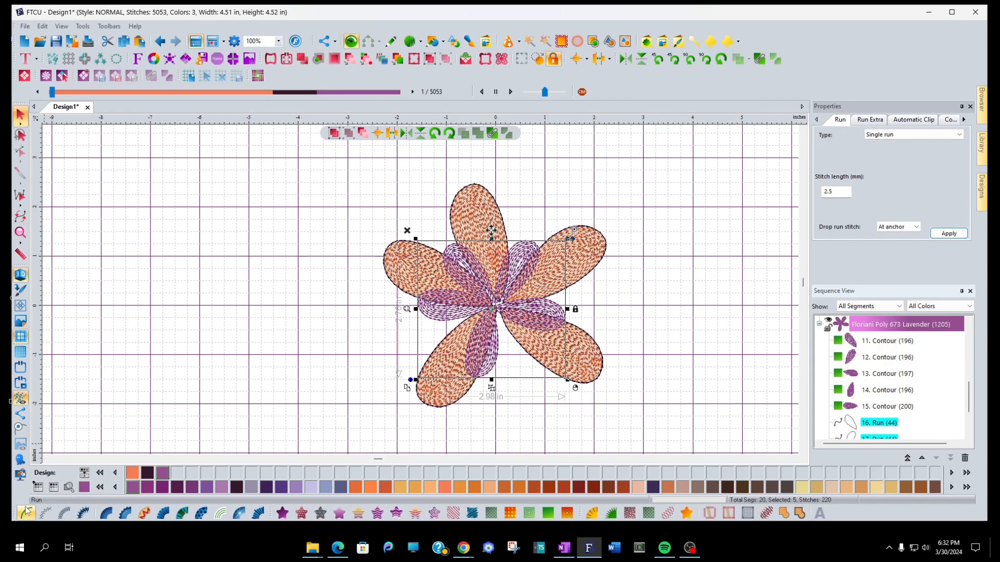
# Set the small flower's petal outlines to Double run
pyautogui.click(899, 137)
pyautogui.click(889, 150)
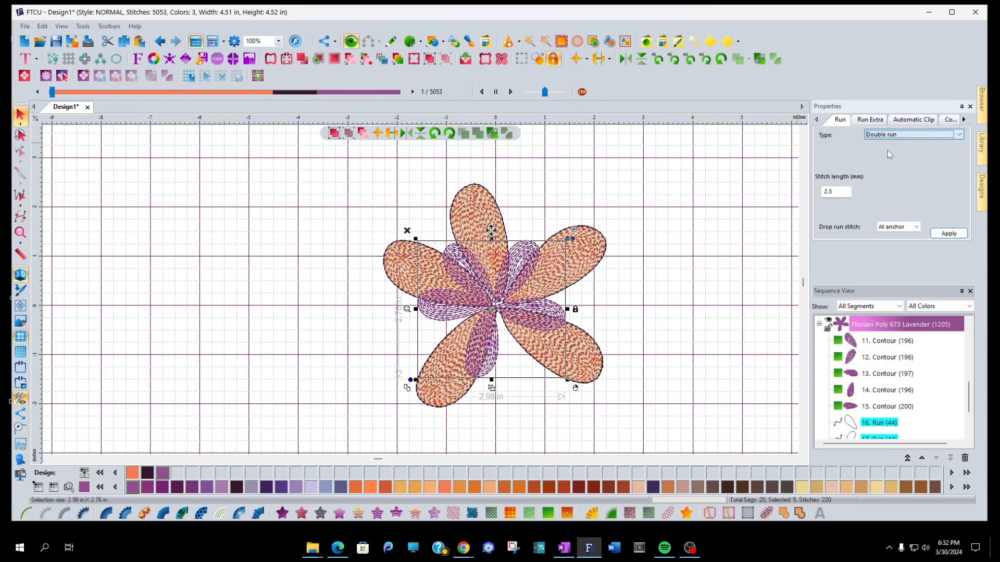
pyautogui.click(945, 233)
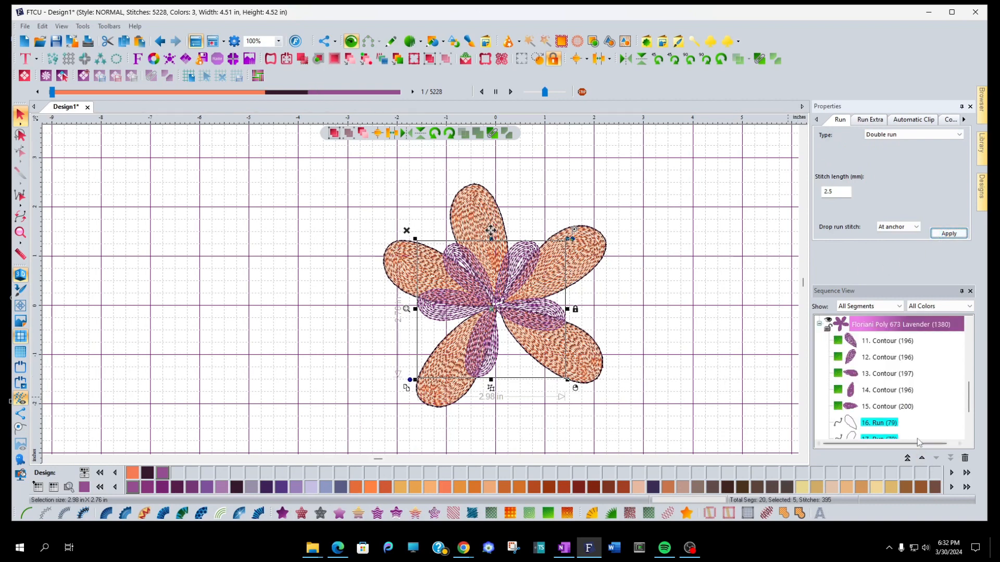
# Recolour the five small petal outlines to Floriani Poly 635 Arab Plum
pyautogui.click(877, 424)
pyautogui.scroll(-3, 916, 422)
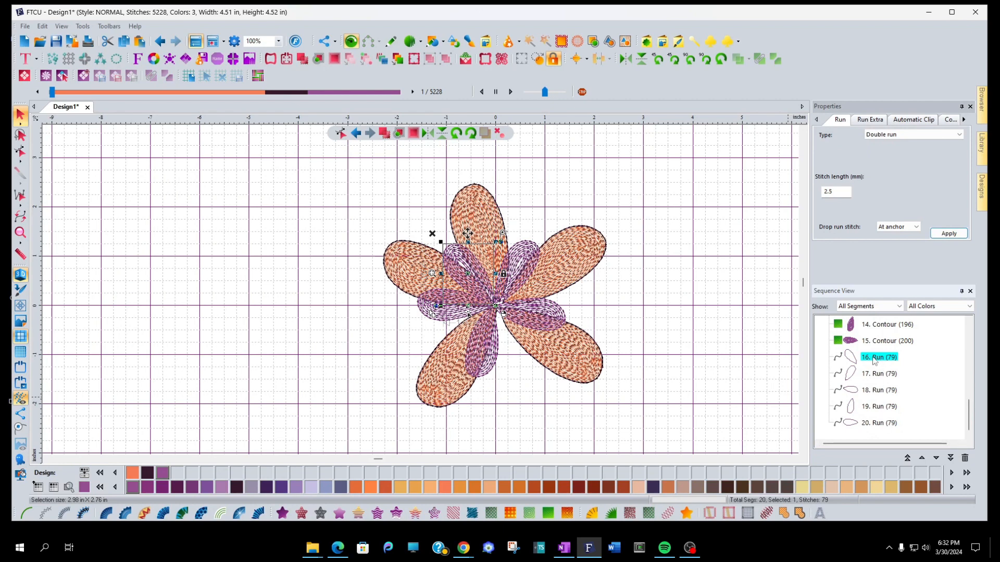
pyautogui.keyDown('shift'); pyautogui.click(879, 424); pyautogui.keyUp('shift')
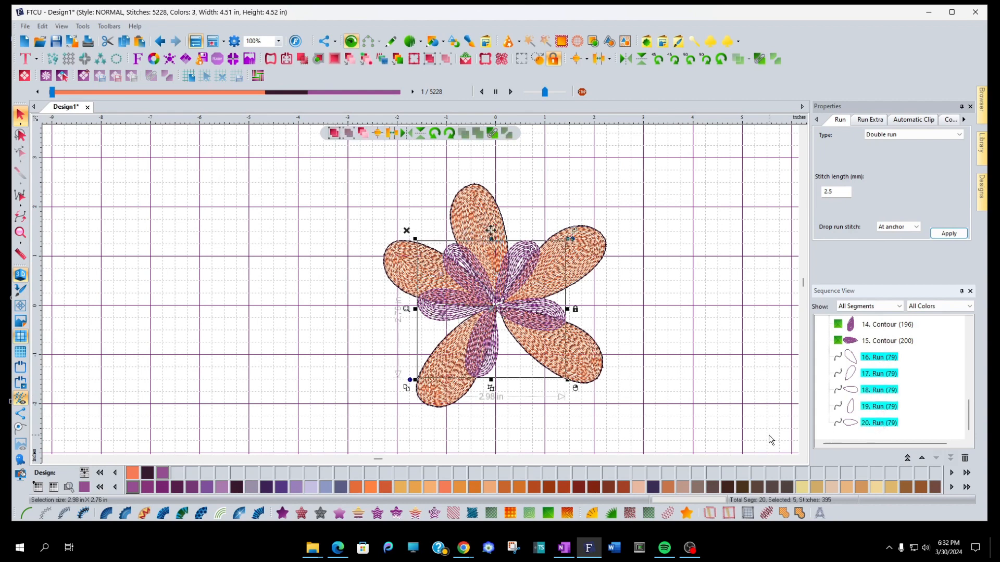
pyautogui.click(147, 475)
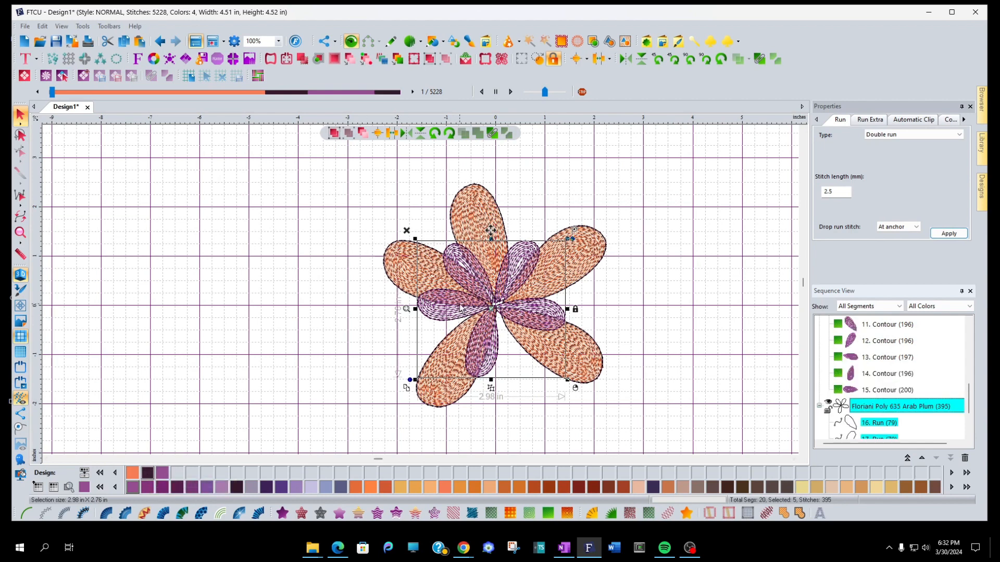
pyautogui.click(733, 338)
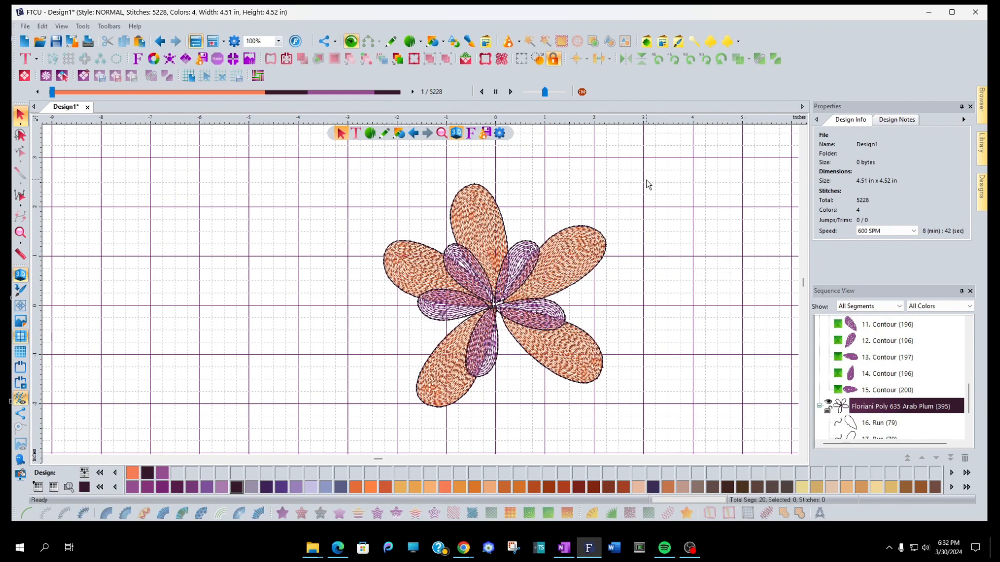
# Insert the Cat 003 custom shape and place it in the empty area to the right of the flower
pyautogui.click(646, 42)
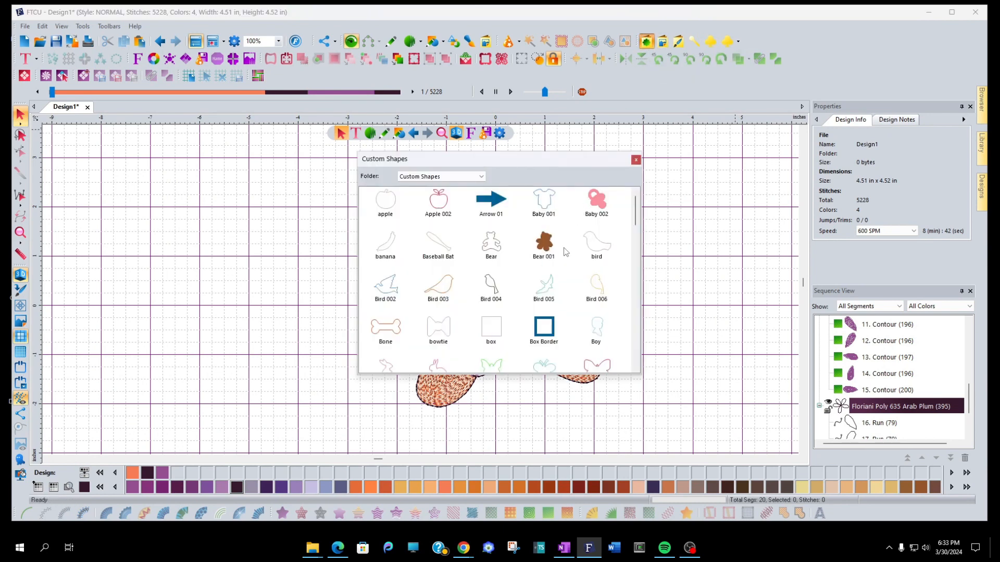
pyautogui.scroll(-3, 549, 286)
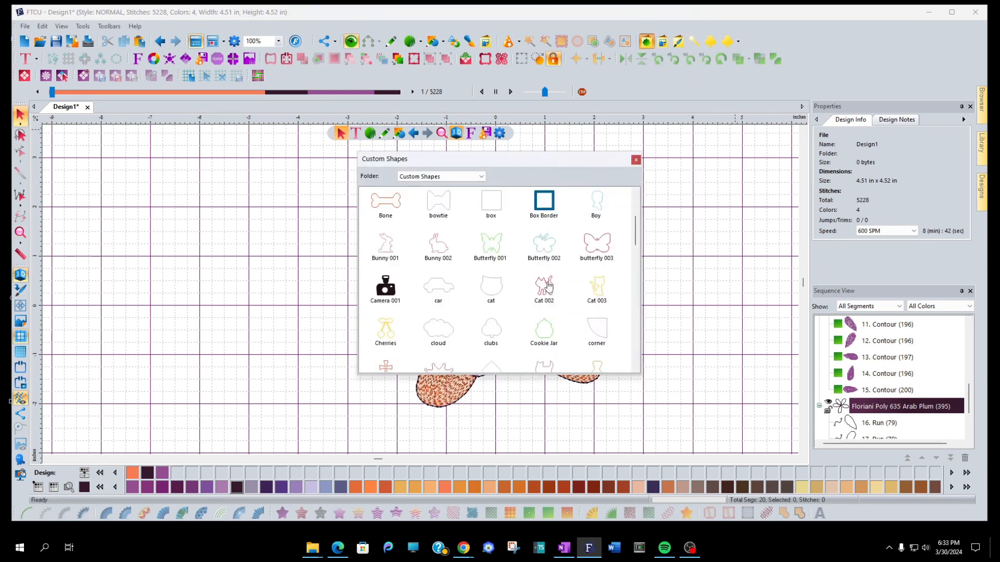
pyautogui.scroll(-2, 548, 285)
pyautogui.scroll(1, 549, 285)
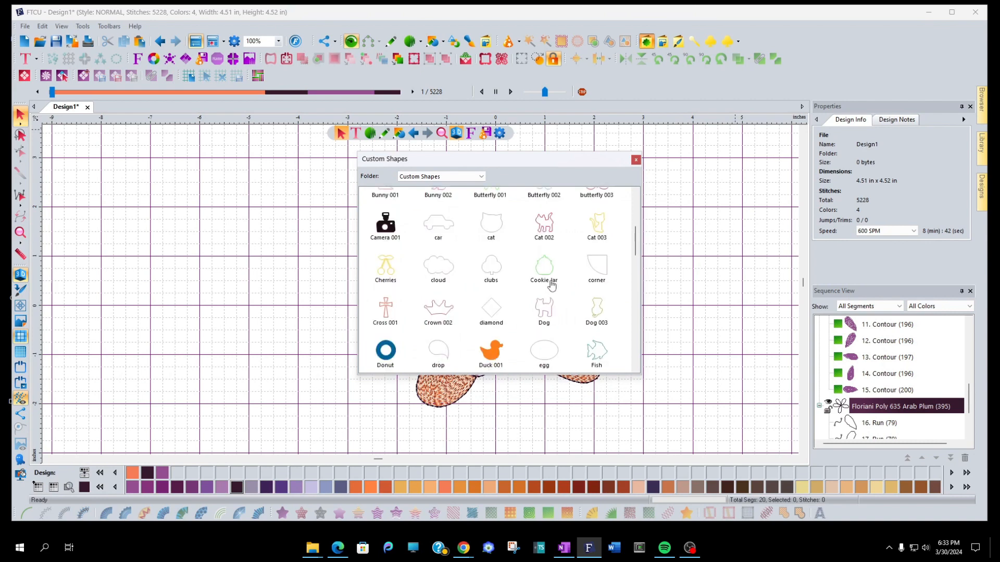
pyautogui.doubleClick(598, 229)
pyautogui.moveTo(523, 342); pyautogui.dragTo(712, 302)
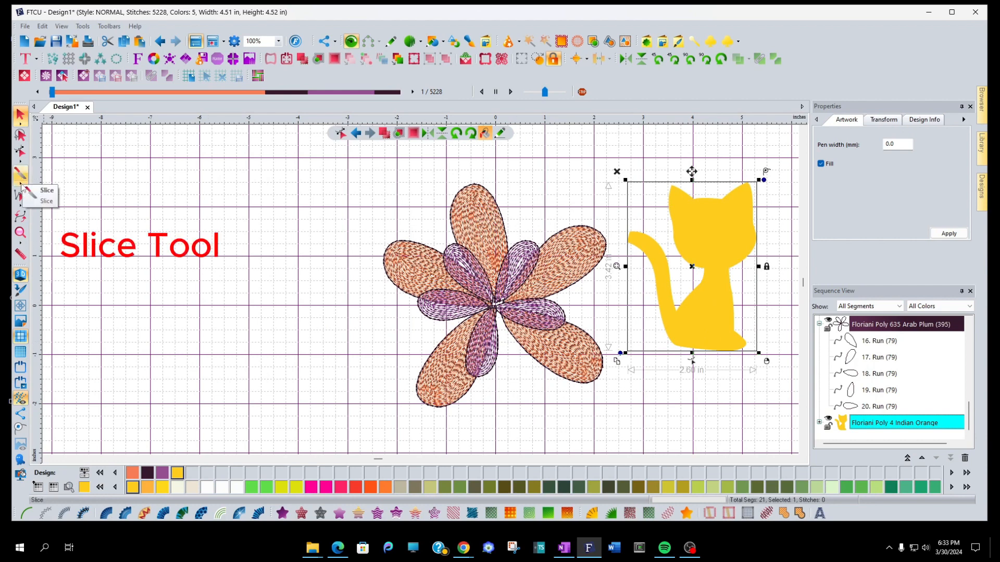
# Try slicing the cat's tail from its body along a near-vertical line with the Slice tool, and undo the slice
pyautogui.moveTo(20, 183); pyautogui.dragTo(36, 179)
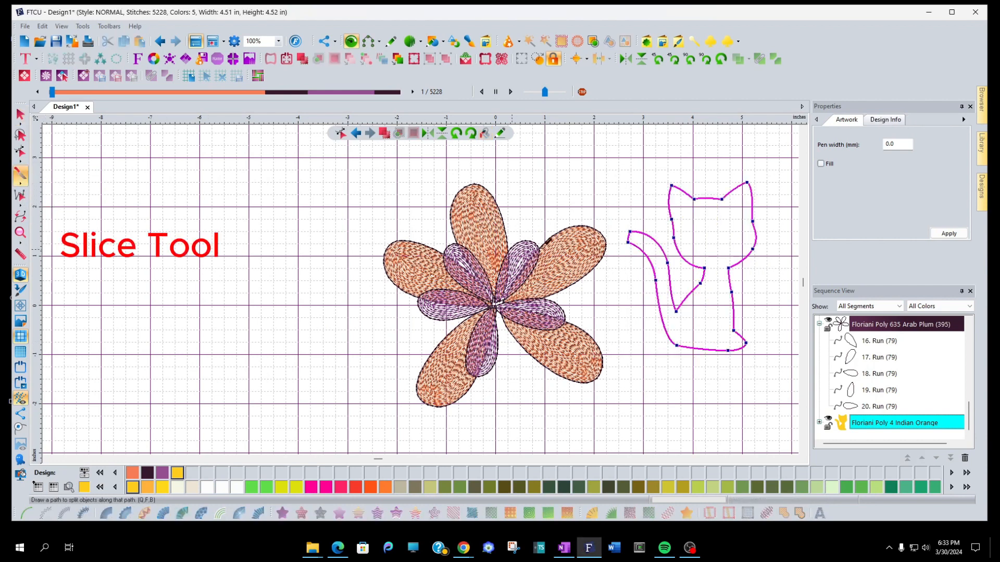
pyautogui.click(680, 285)
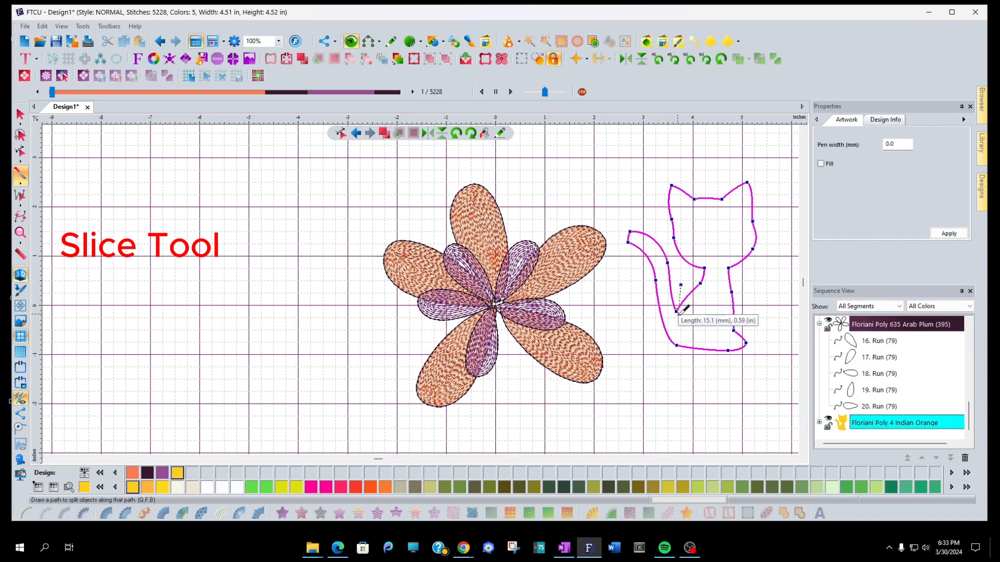
pyautogui.click(681, 357)
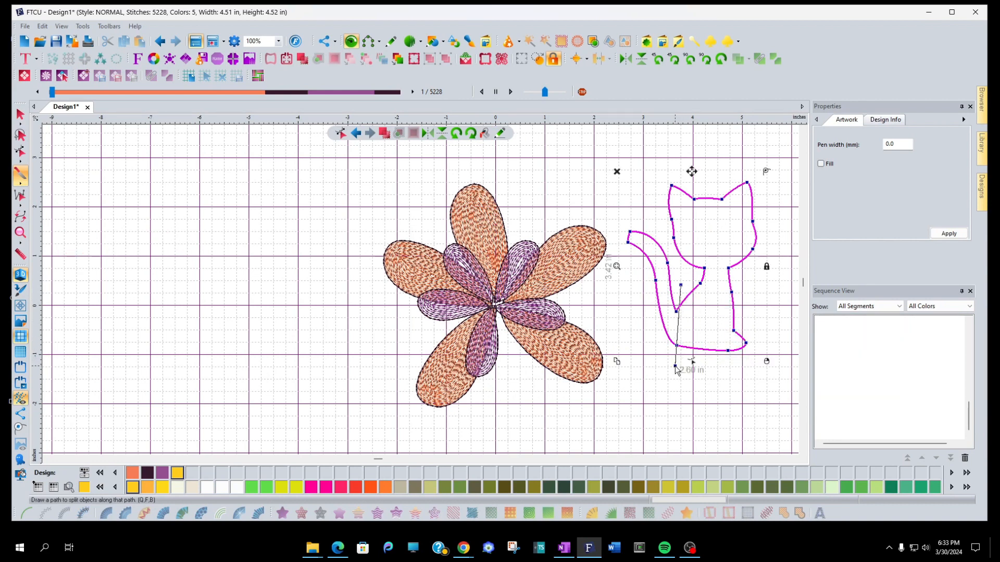
pyautogui.click(678, 363)
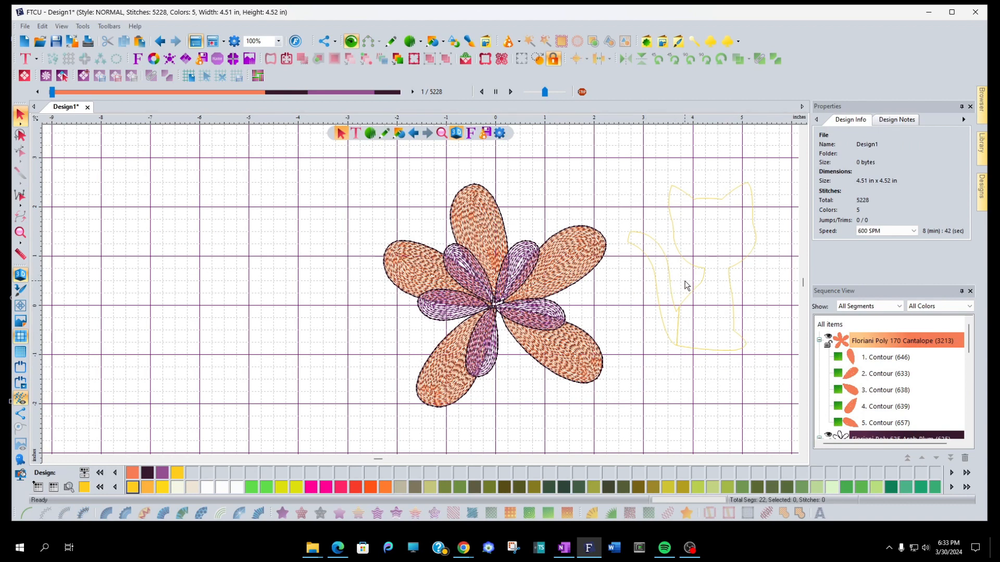
pyautogui.click(159, 42)
pyautogui.click(160, 43)
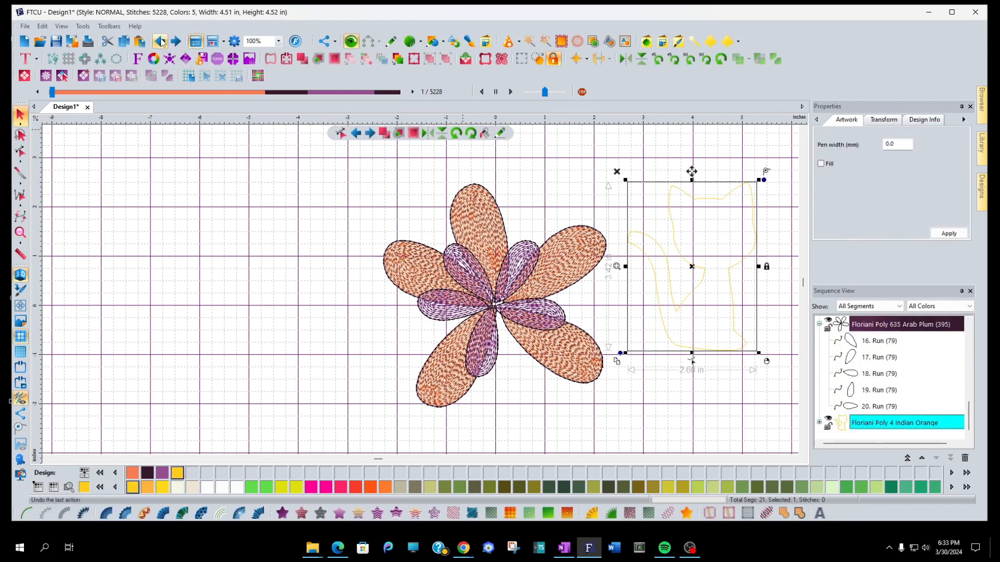
pyautogui.click(775, 320)
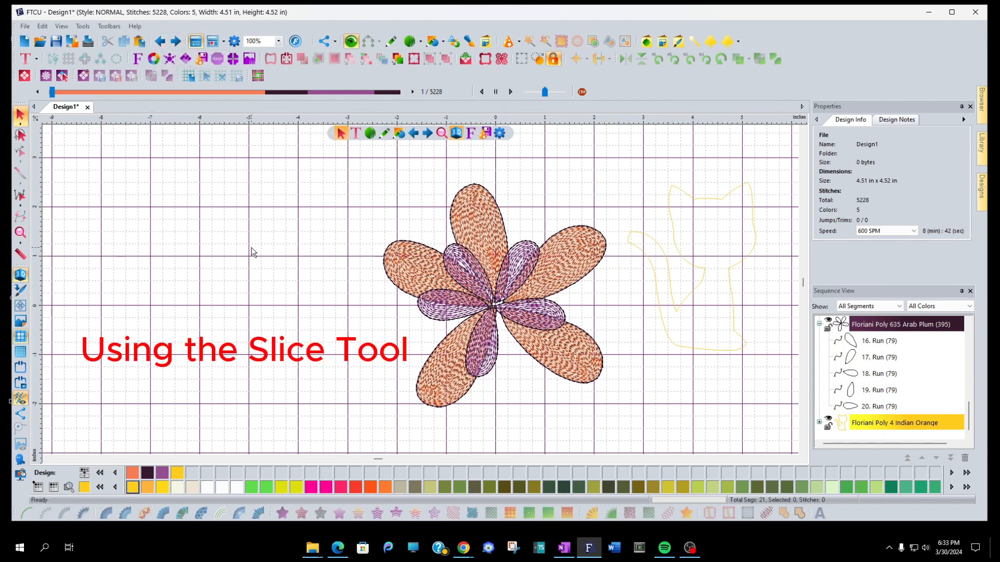
# Slice the cat artwork with a vertical line through the notch between tail and body and past the base
pyautogui.click(736, 328)
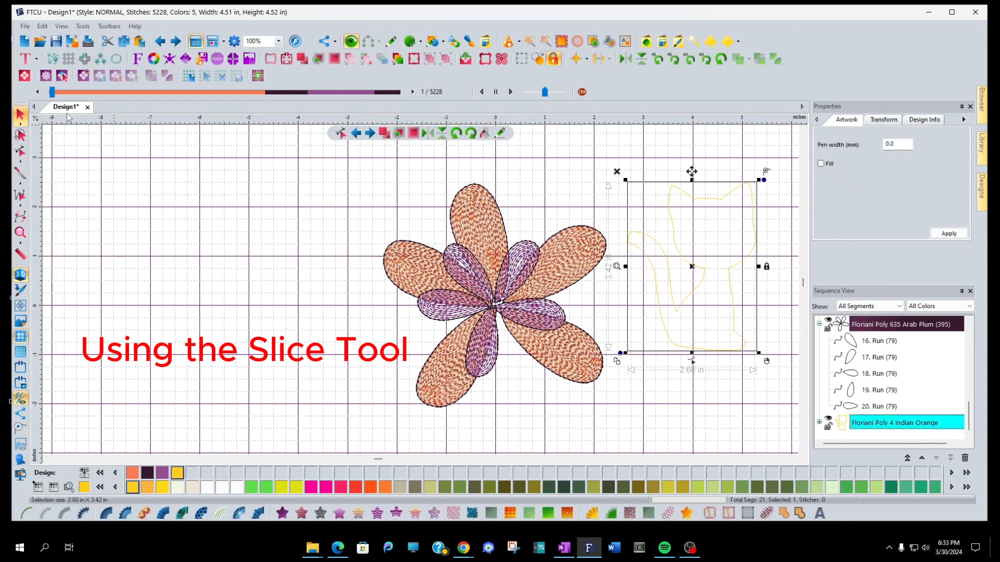
pyautogui.click(21, 185)
pyautogui.click(35, 175)
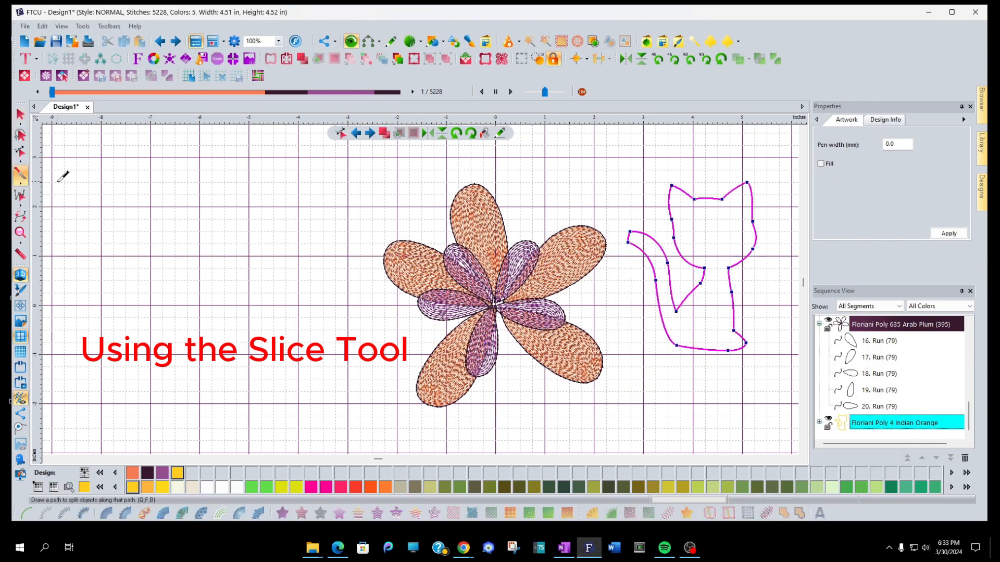
pyautogui.click(678, 284)
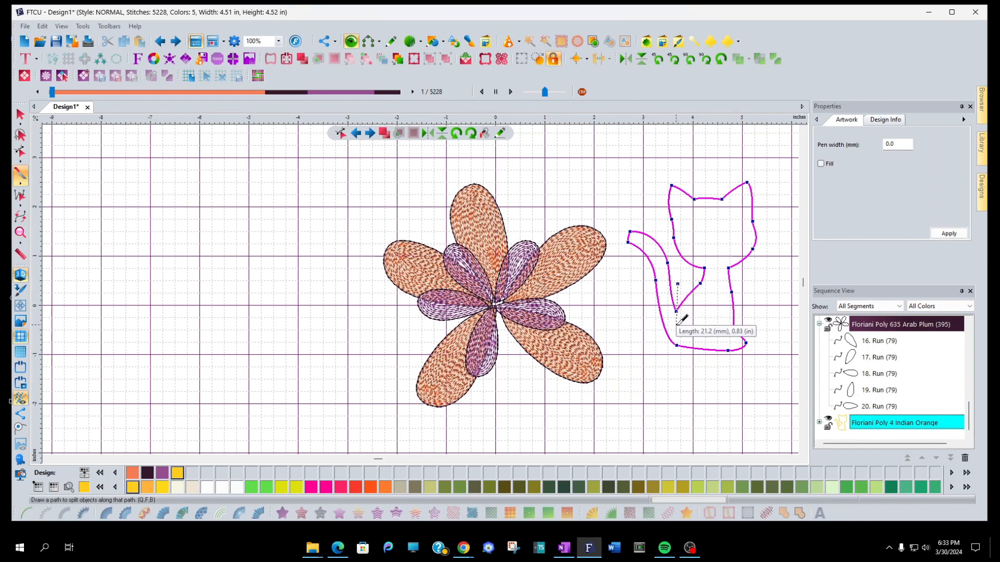
pyautogui.click(677, 361)
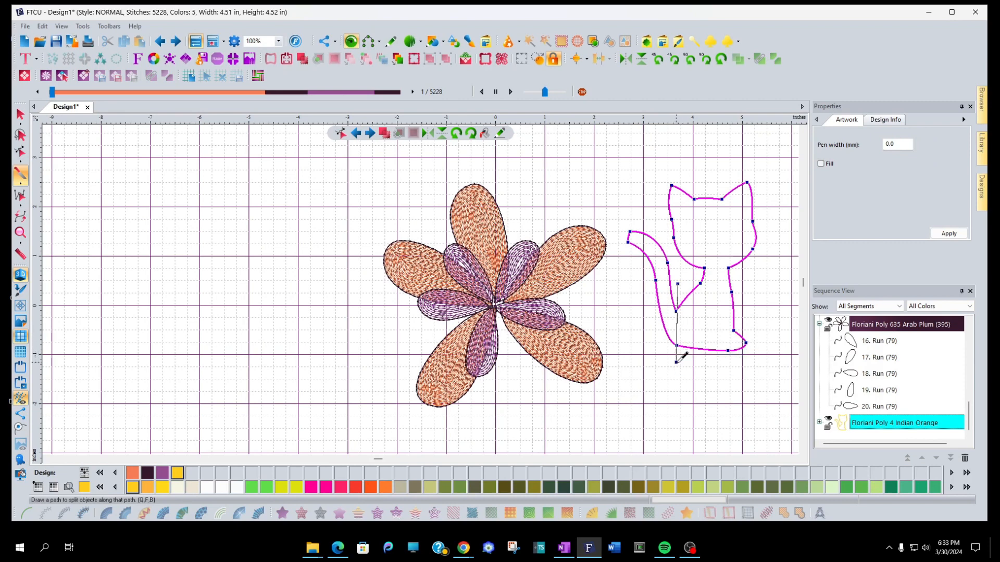
pyautogui.rightClick(678, 367)
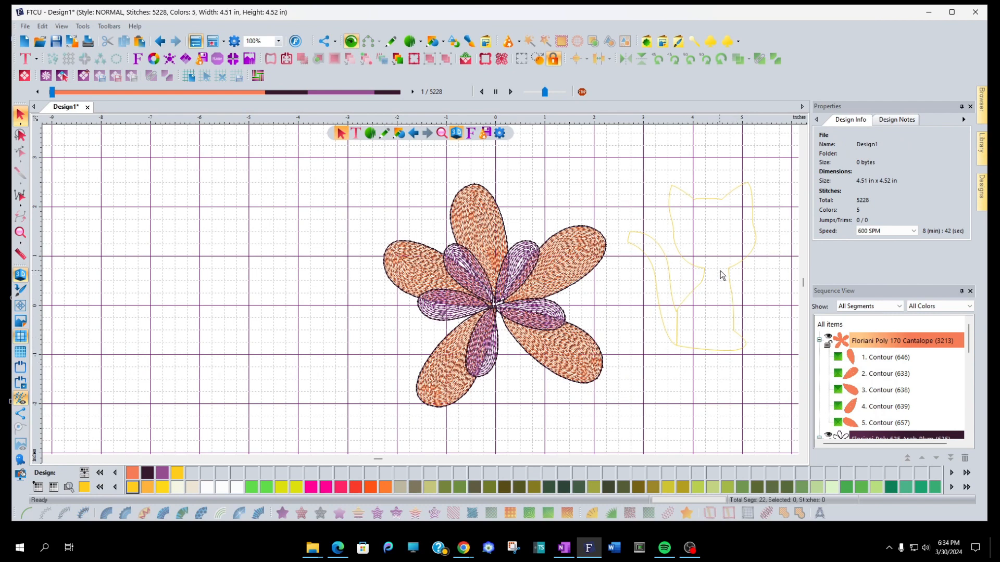
# Move the cat's body piece away from the tail and delete it, keeping only the tail
pyautogui.click(728, 273)
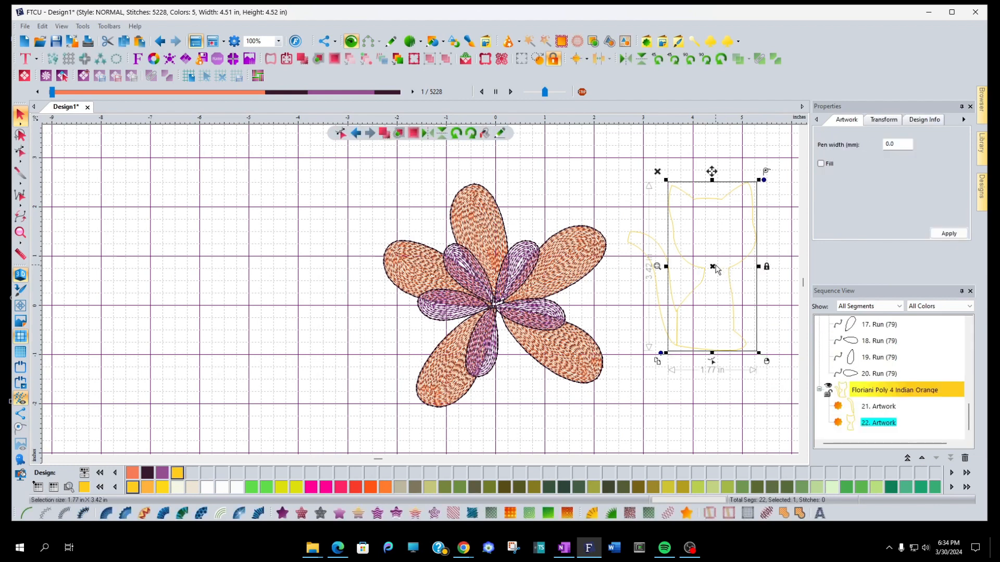
pyautogui.moveTo(716, 270); pyautogui.dragTo(762, 274)
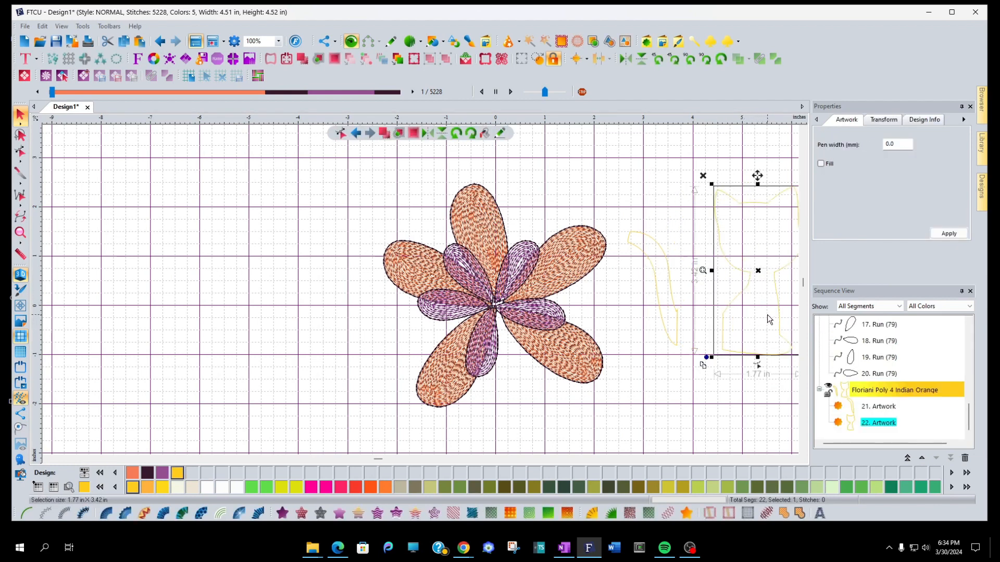
pyautogui.press('Delete')
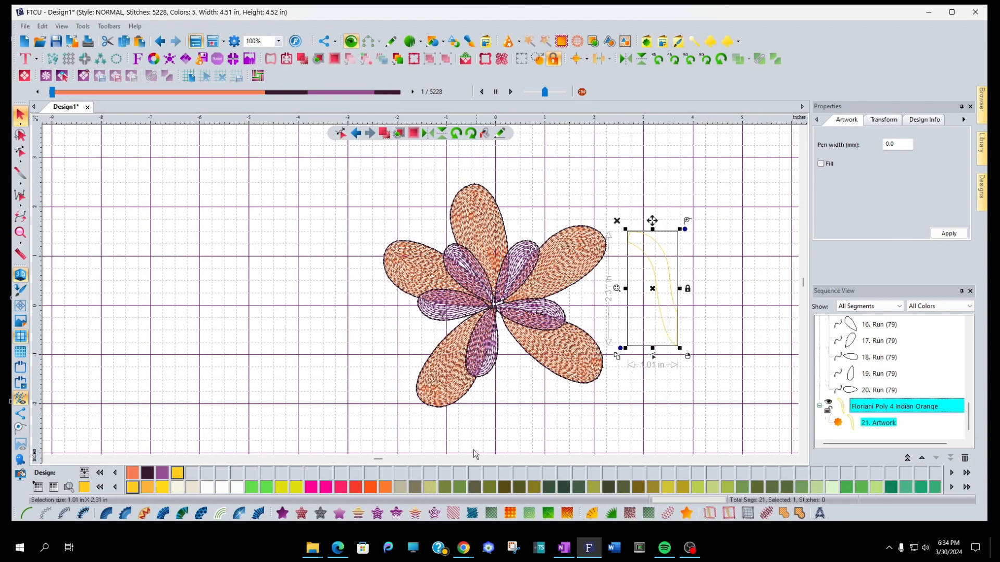
# Recolor the tail artwork to Floriani Poly 237 Bean Green, rotate it clockwise to near vertical, and place it below the flower's center as a stem
pyautogui.click(447, 487)
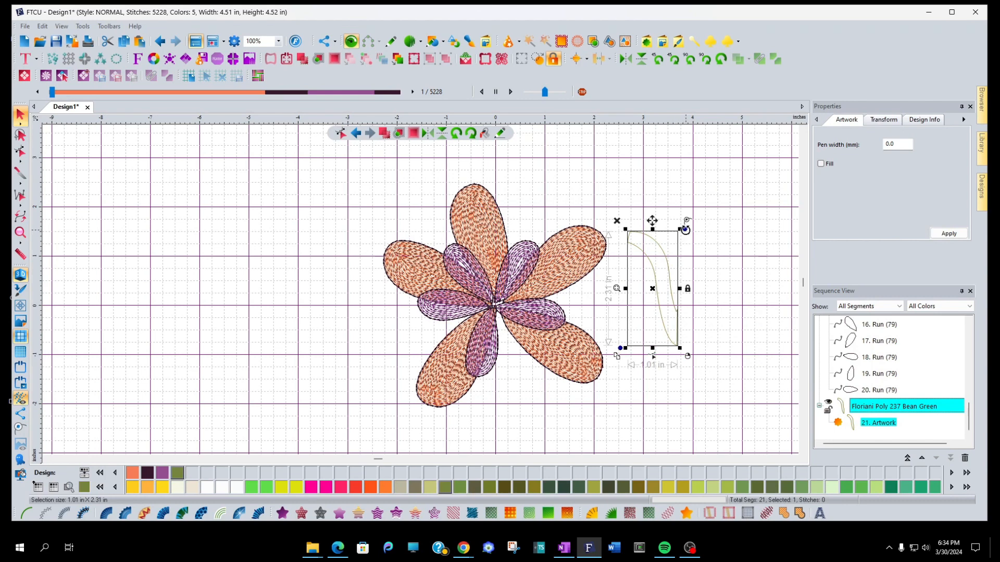
pyautogui.moveTo(686, 220); pyautogui.dragTo(592, 361)
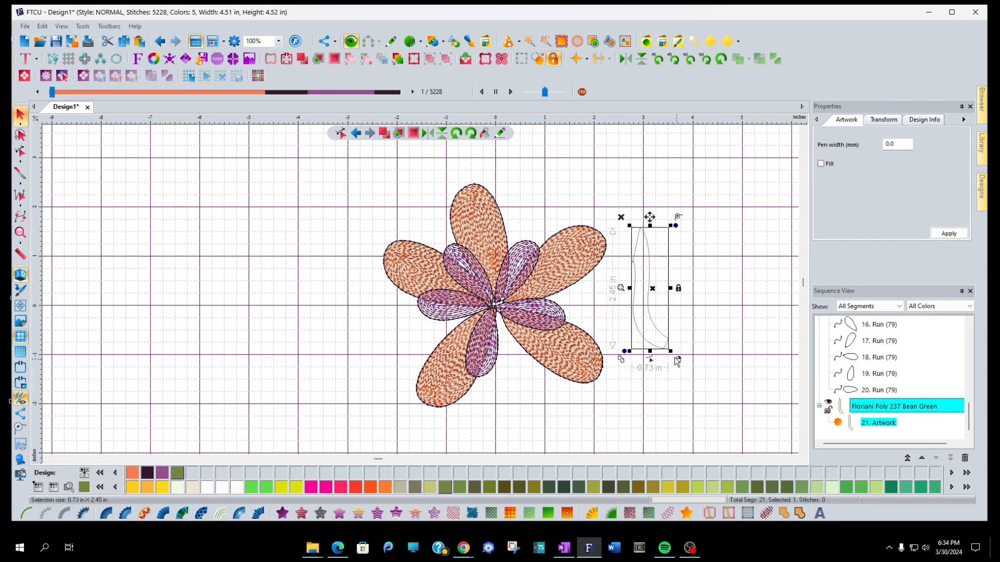
pyautogui.moveTo(651, 307); pyautogui.dragTo(519, 407)
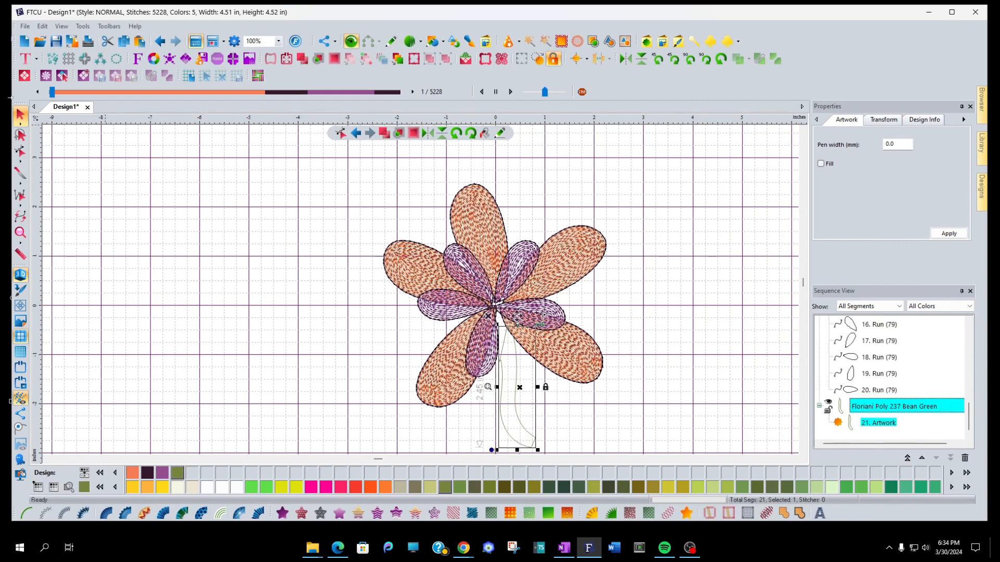
# Reshape the stem outline by deleting the middle point on its inner edge and bending both sides into a slimmer curve
pyautogui.click(21, 151)
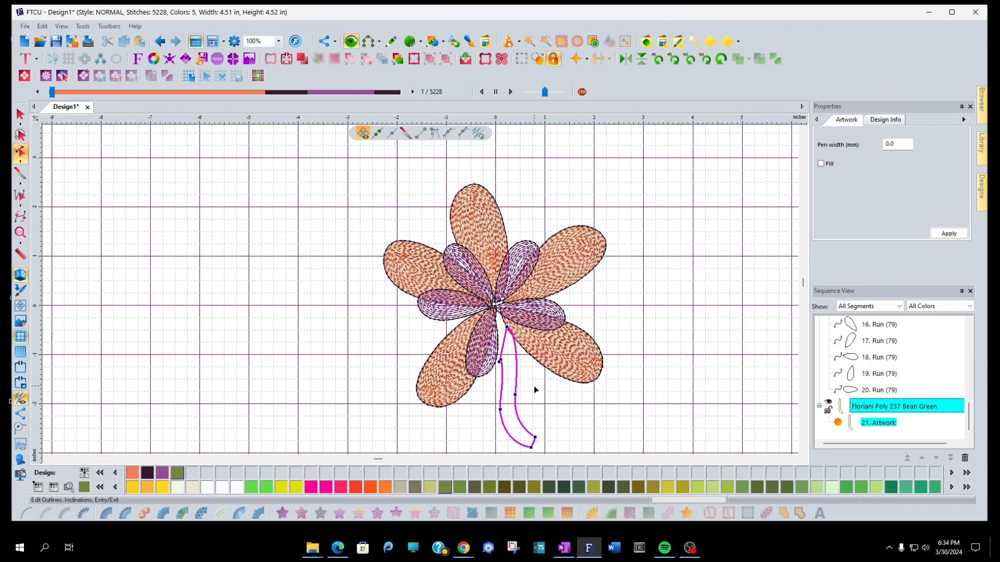
pyautogui.click(517, 389)
pyautogui.moveTo(517, 388)
pyautogui.mouseDown()
pyautogui.moveTo(524, 419)
pyautogui.moveTo(517, 400)
pyautogui.mouseUp()
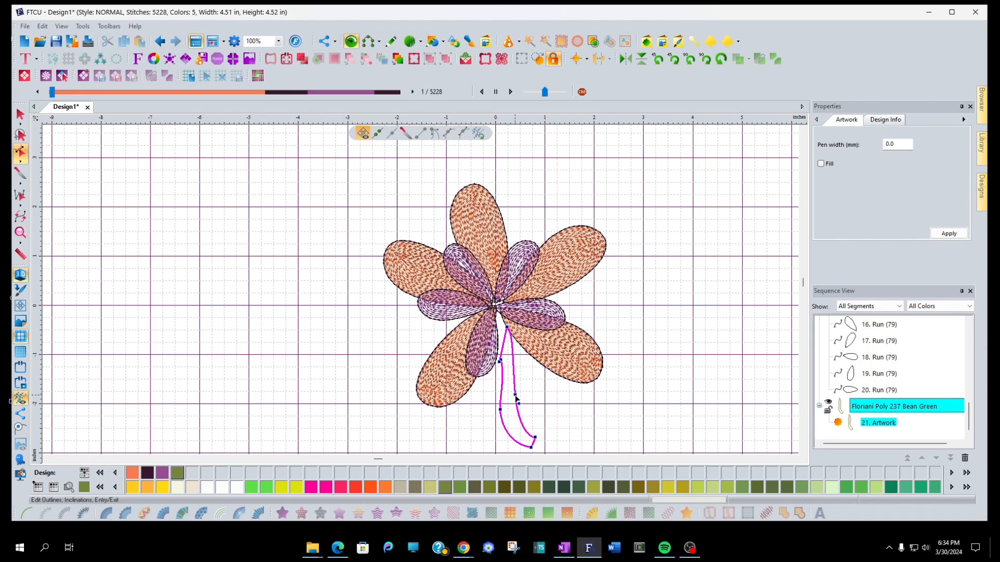
pyautogui.rightClick(516, 397)
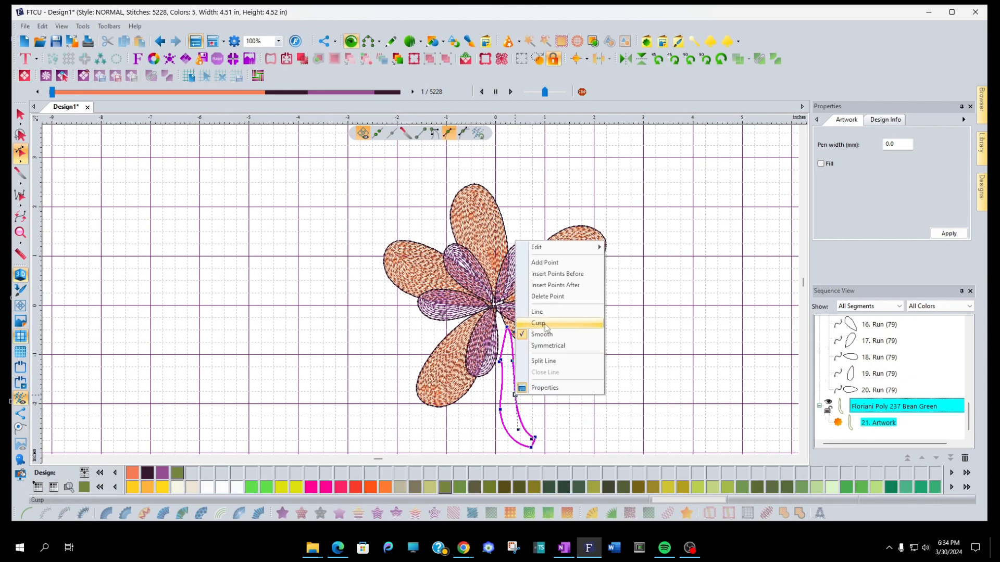
pyautogui.click(546, 298)
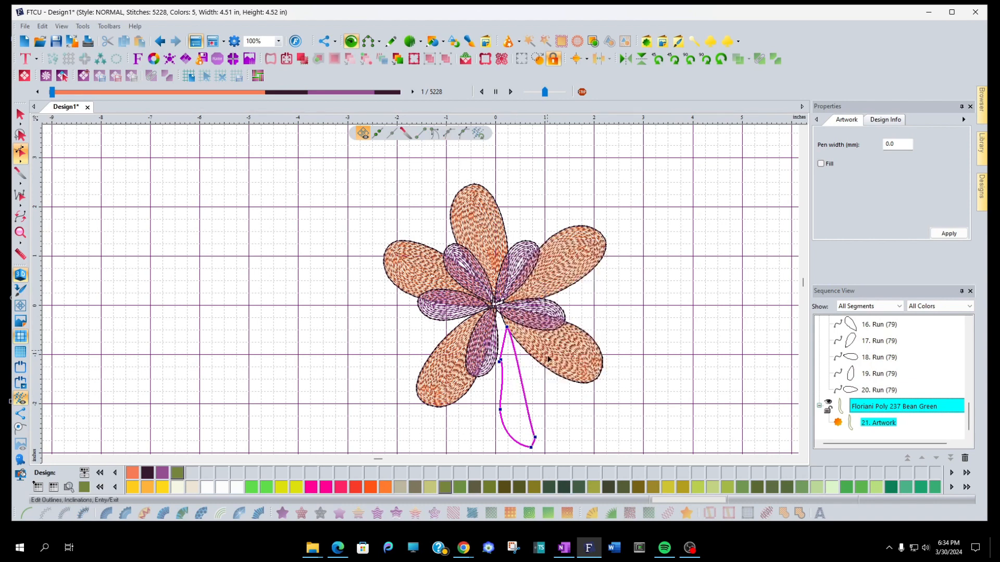
pyautogui.moveTo(522, 387); pyautogui.dragTo(518, 425)
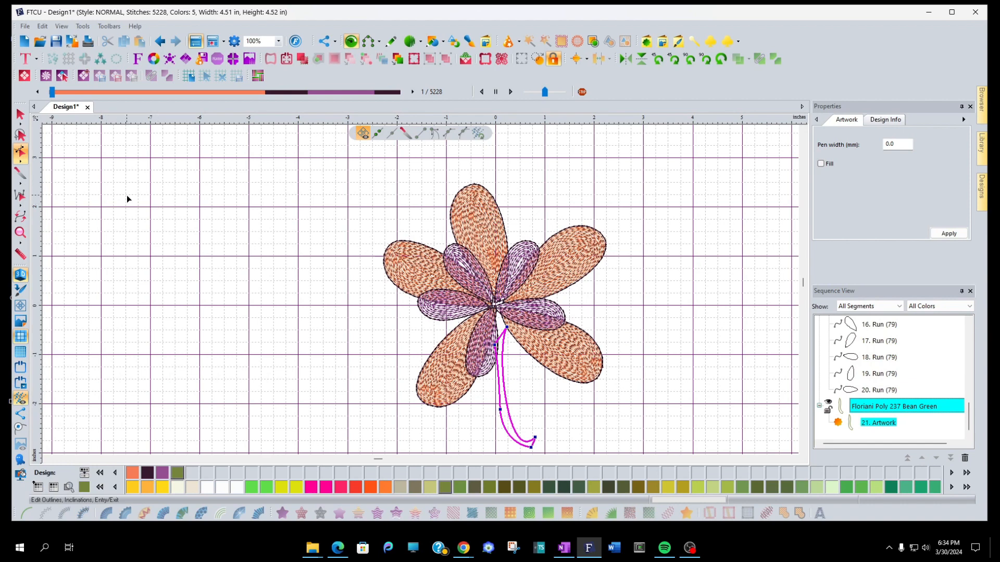
# Move the stem up to meet the flower's center and enlarge it proportionally to about 1.14 x 3.38 in
pyautogui.click(20, 114)
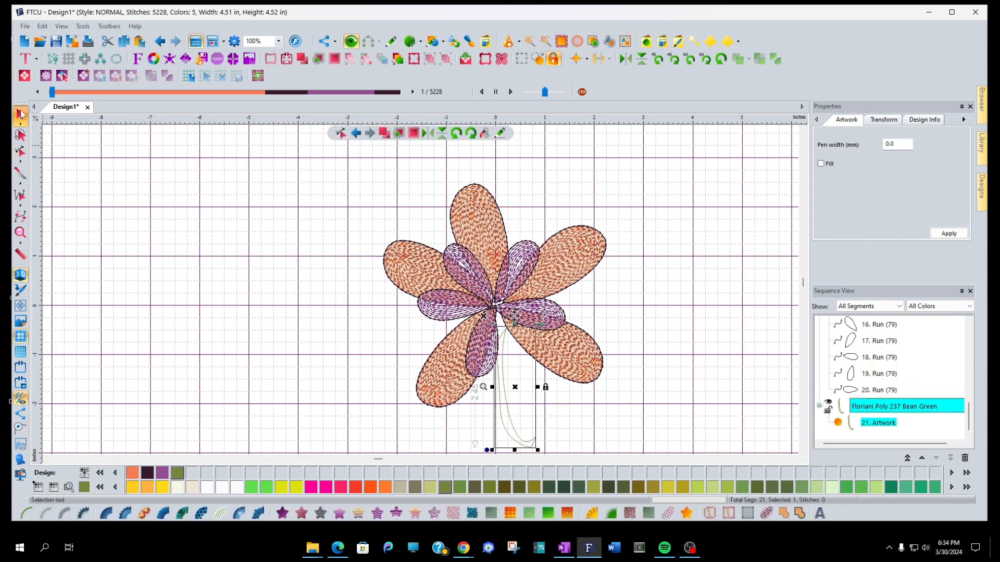
pyautogui.doubleClick(508, 404)
pyautogui.moveTo(508, 404)
pyautogui.mouseDown()
pyautogui.moveTo(501, 377)
pyautogui.moveTo(515, 408)
pyautogui.mouseUp()
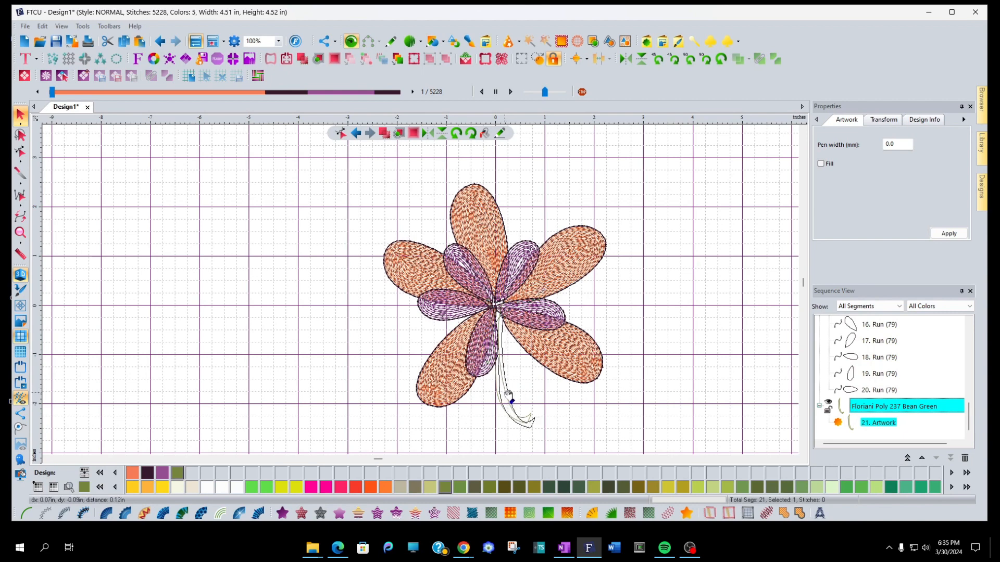
pyautogui.click(527, 423)
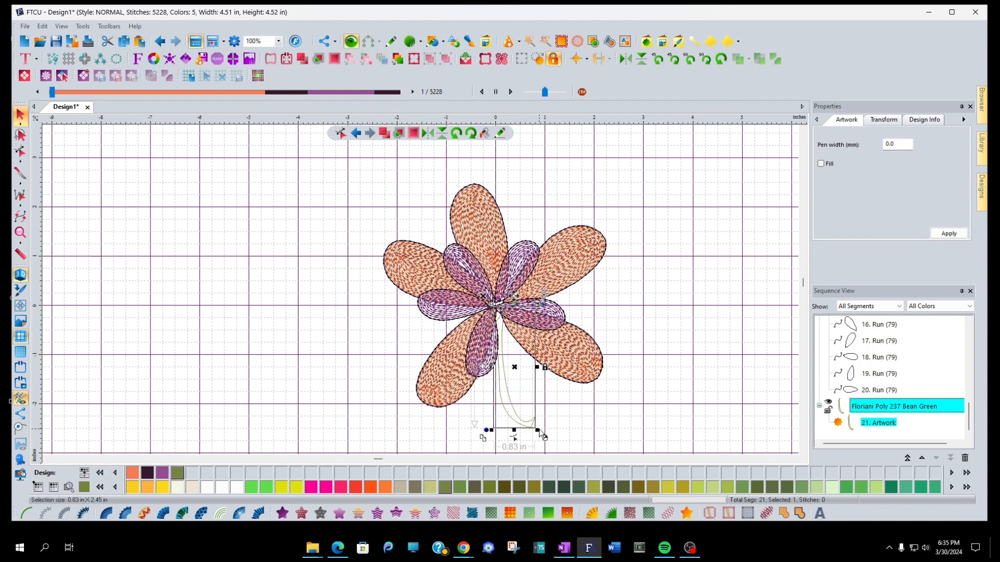
pyautogui.moveTo(537, 430); pyautogui.dragTo(541, 440)
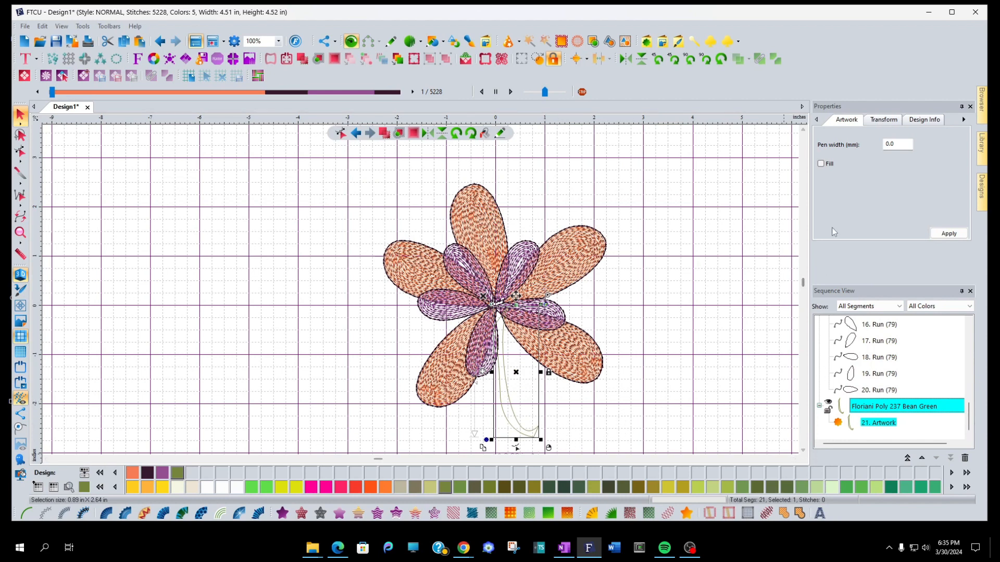
pyautogui.click(804, 451)
pyautogui.click(803, 451)
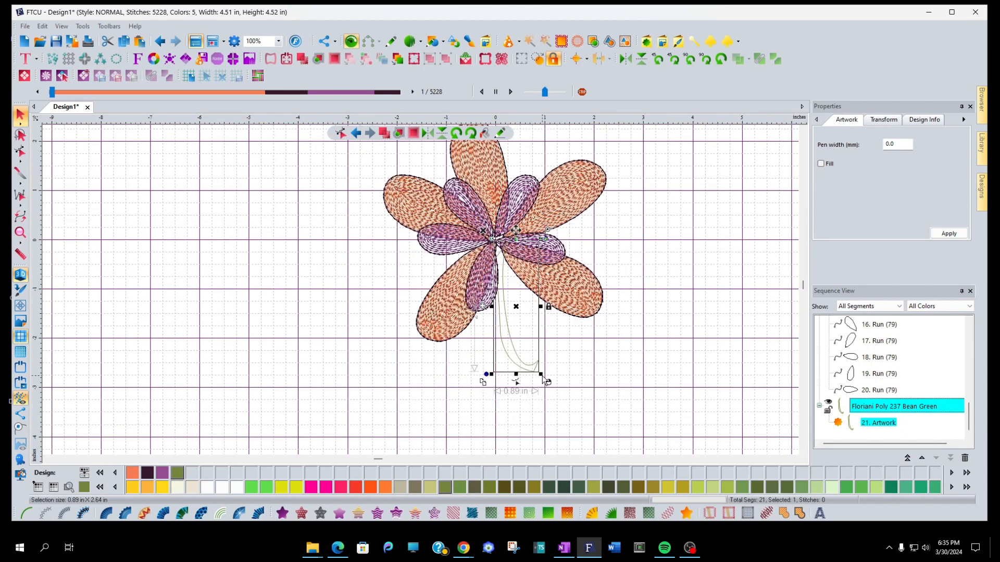
pyautogui.moveTo(540, 373); pyautogui.dragTo(553, 411)
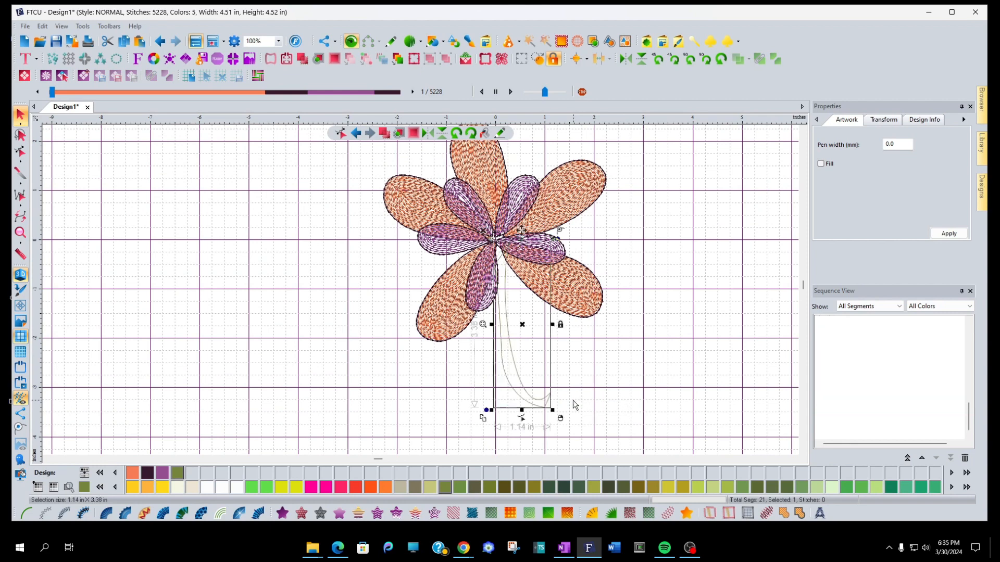
pyautogui.click(749, 419)
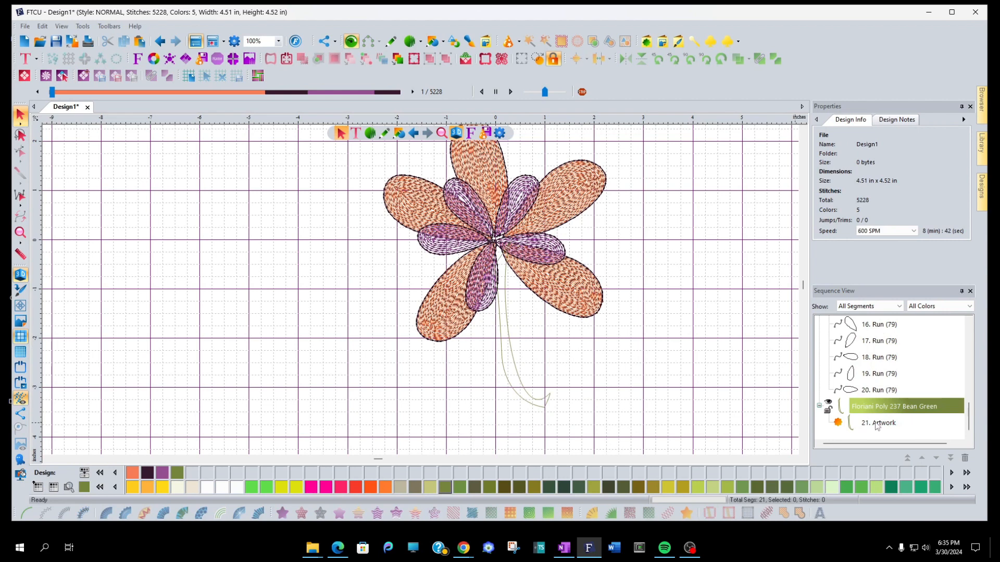
# Duplicate the stem artwork in place and recolor the copy to Floriani Poly 635 Arab Plum
pyautogui.click(532, 402)
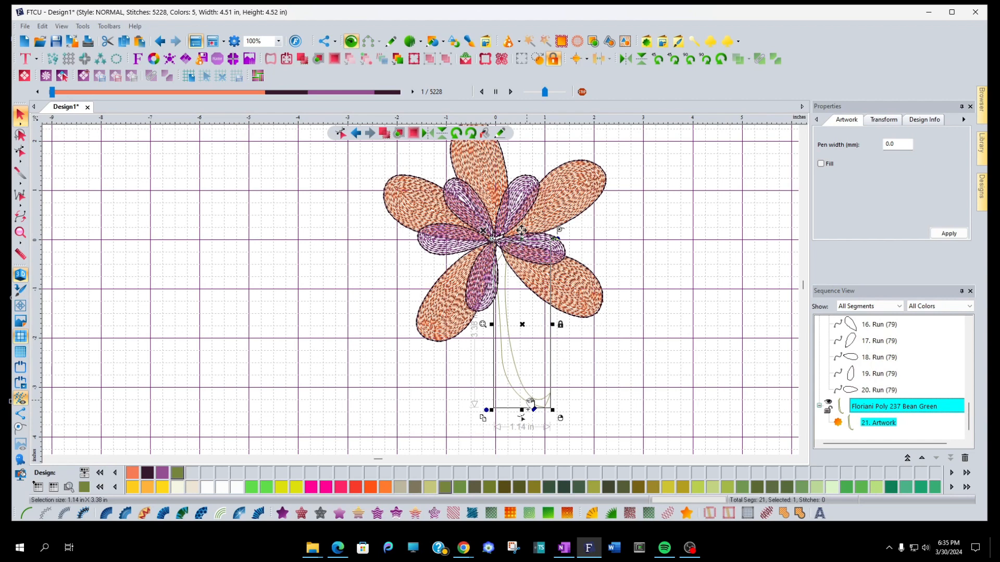
pyautogui.hotkey('ctrl', 'd')
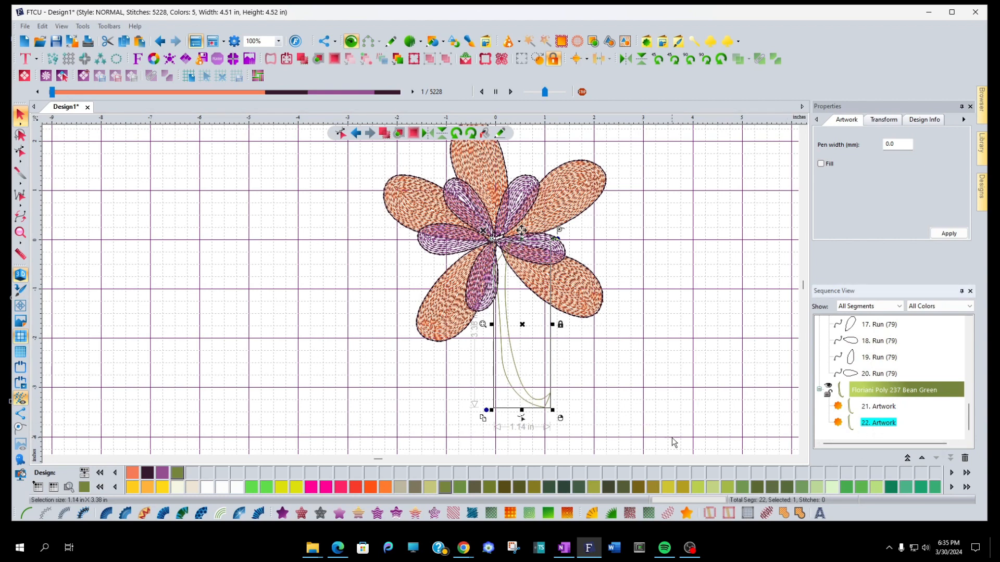
pyautogui.click(147, 474)
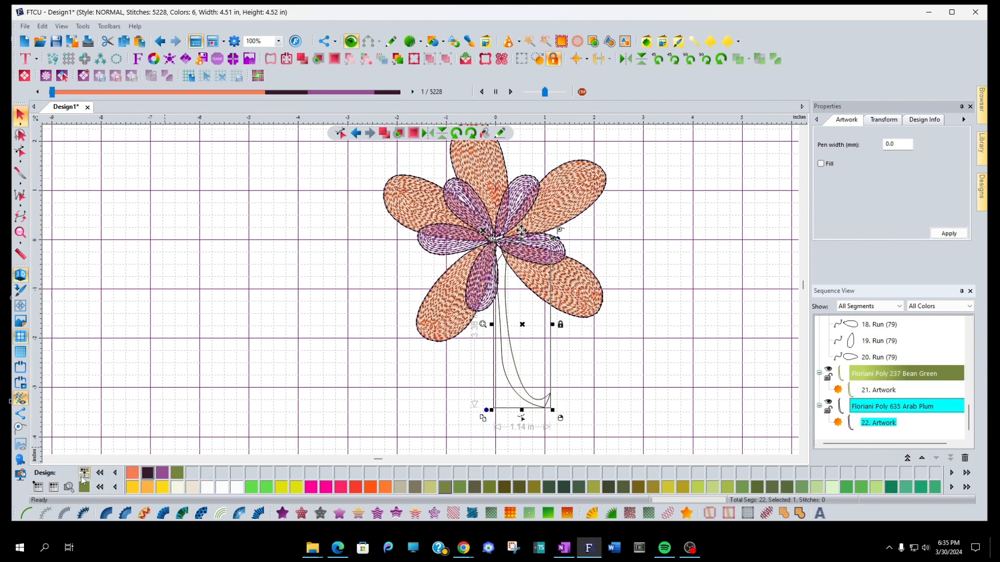
# Convert the Arab Plum stem copy to a run stitch and set its type to Double run
pyautogui.click(26, 513)
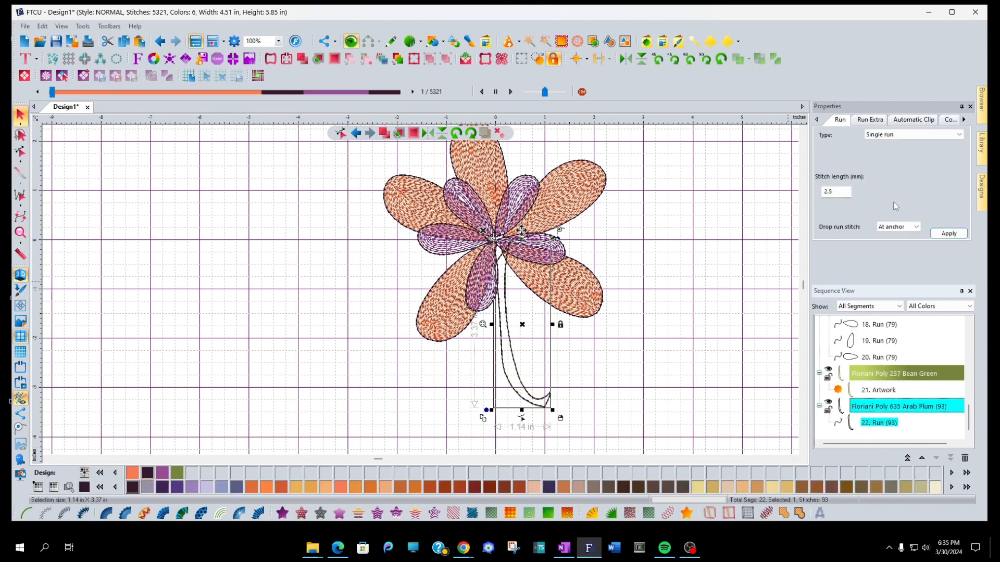
pyautogui.click(912, 134)
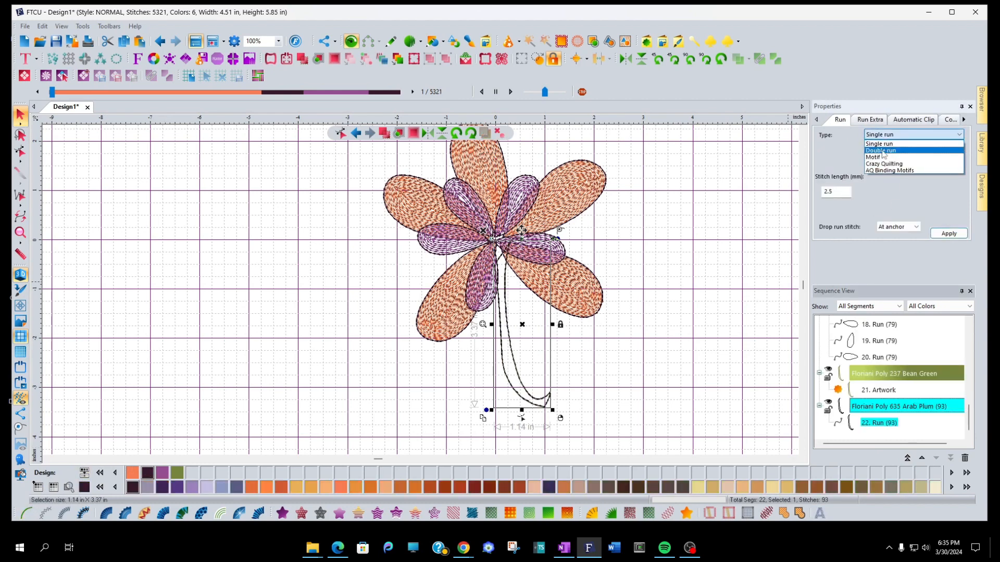
pyautogui.click(883, 151)
pyautogui.click(949, 233)
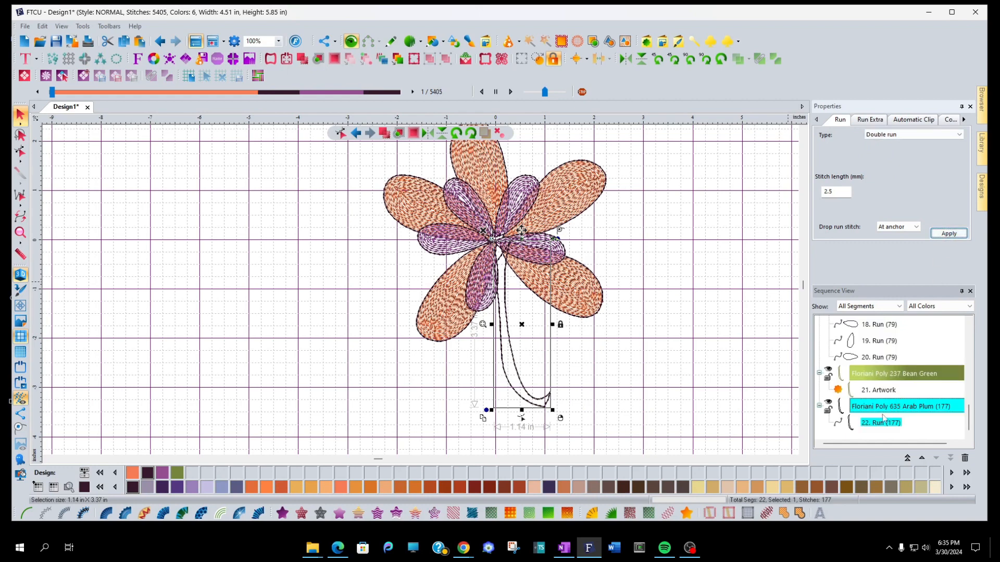
# Convert the Bean Green stem artwork to a standard fill and apply the Smooth pattern
pyautogui.click(871, 390)
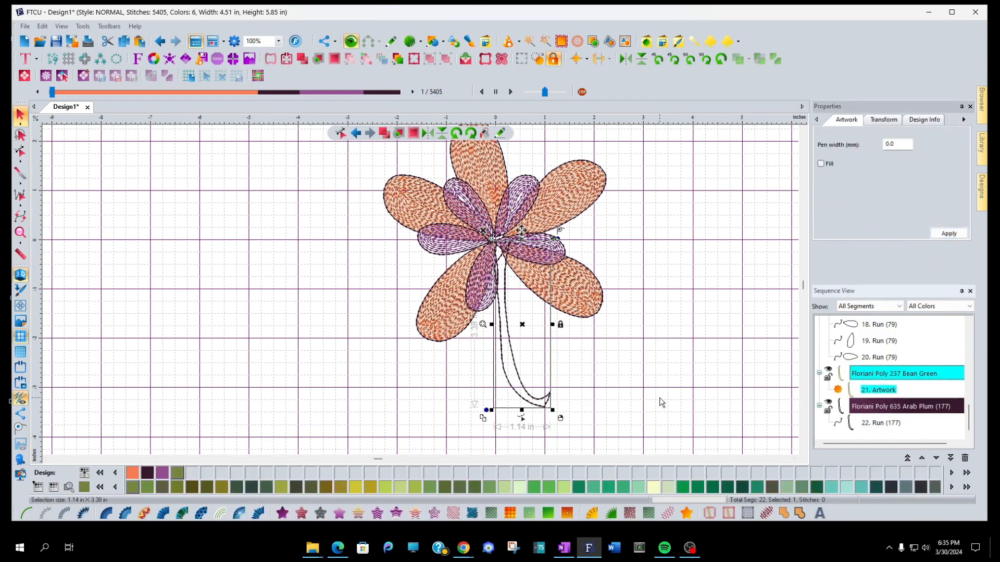
pyautogui.click(281, 513)
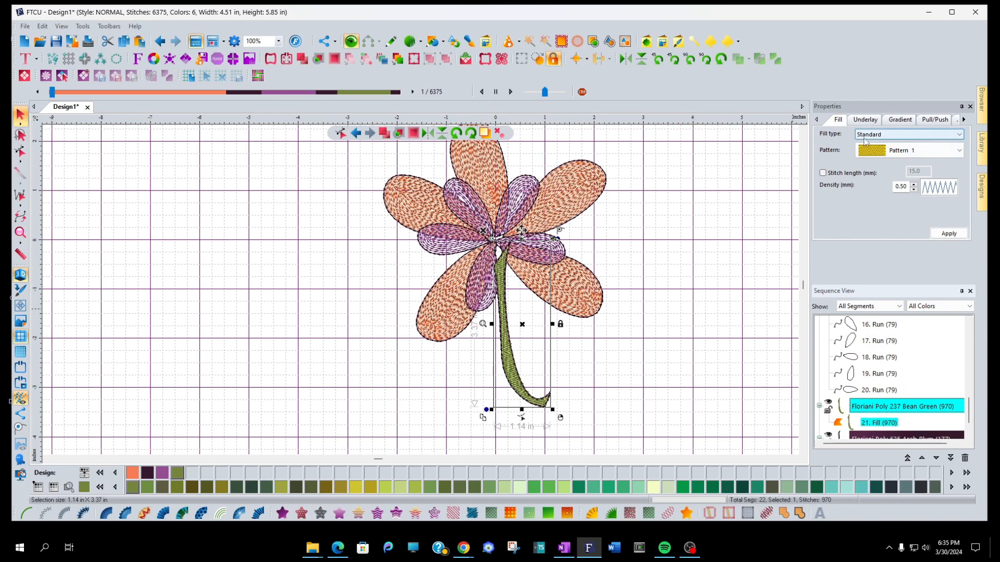
pyautogui.click(927, 151)
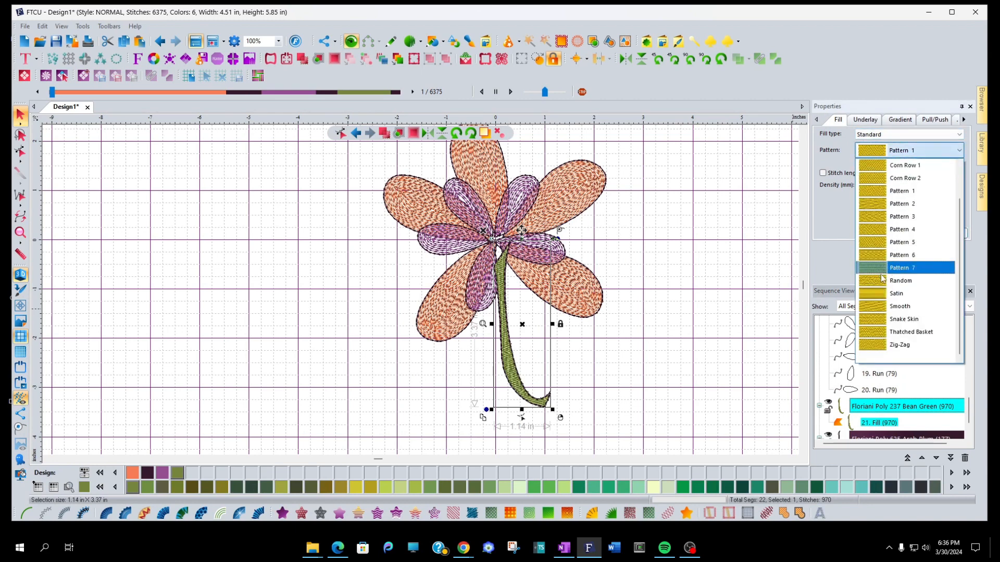
pyautogui.click(874, 308)
pyautogui.click(948, 233)
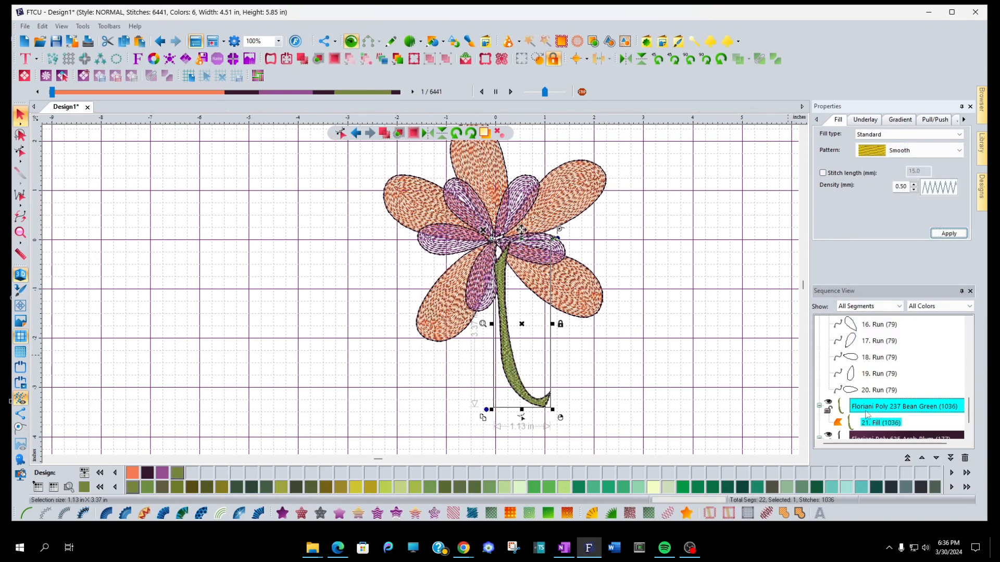
# Select the stem's green fill and Arab Plum outline together and move them to the start of the stitching sequence, before the Cantalope petals
pyautogui.click(883, 411)
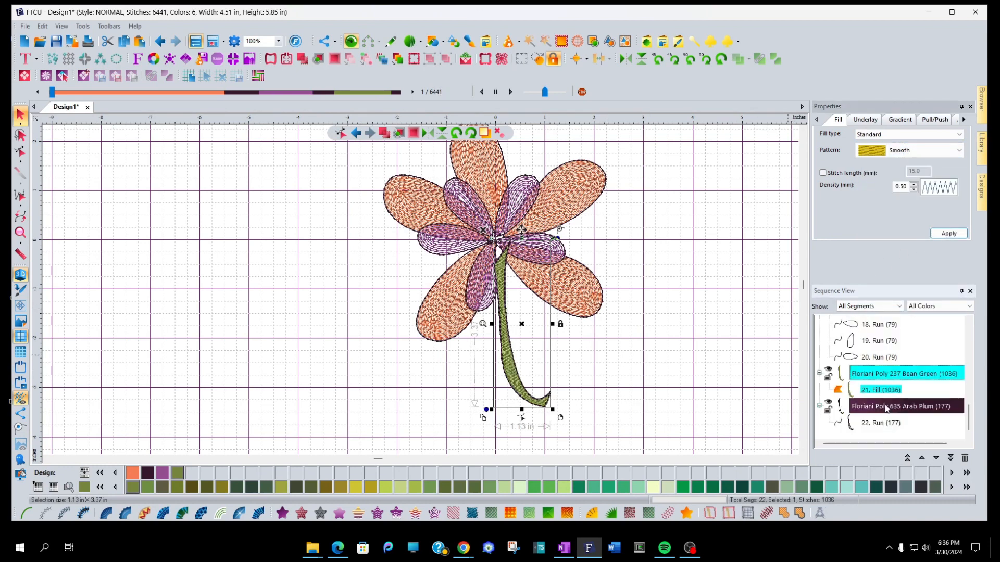
pyautogui.scroll(-1, 883, 412)
pyautogui.keyDown('ctrl'); pyautogui.click(882, 408); pyautogui.keyUp('ctrl')
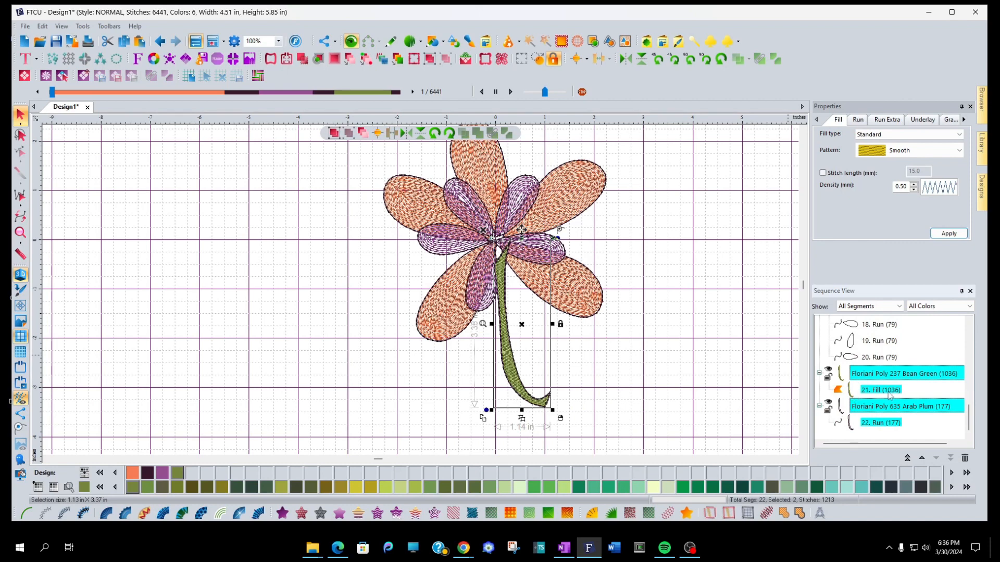
pyautogui.moveTo(875, 379); pyautogui.dragTo(845, 333)
pyautogui.scroll(1, 886, 377)
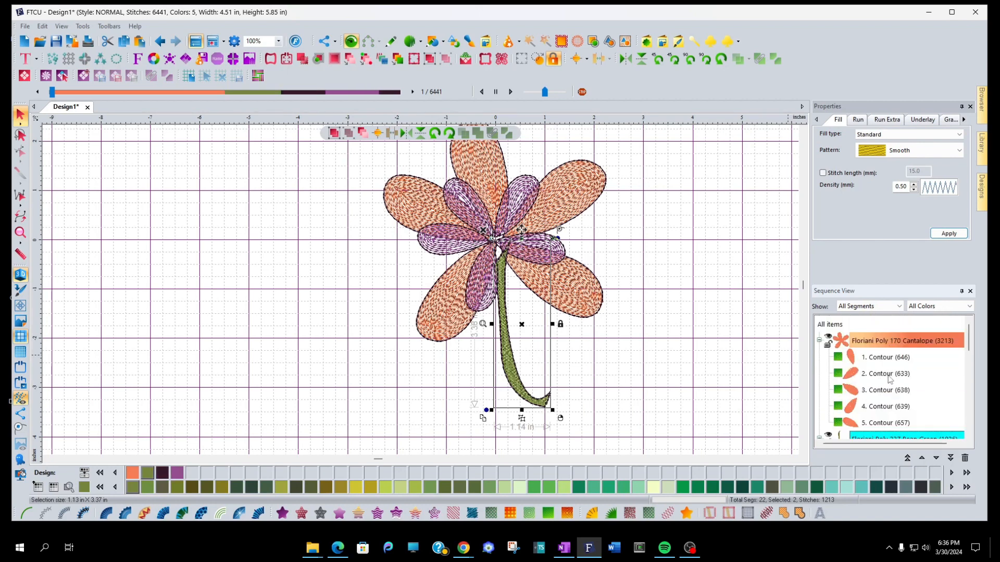
pyautogui.scroll(-3, 889, 379)
pyautogui.scroll(1, 886, 361)
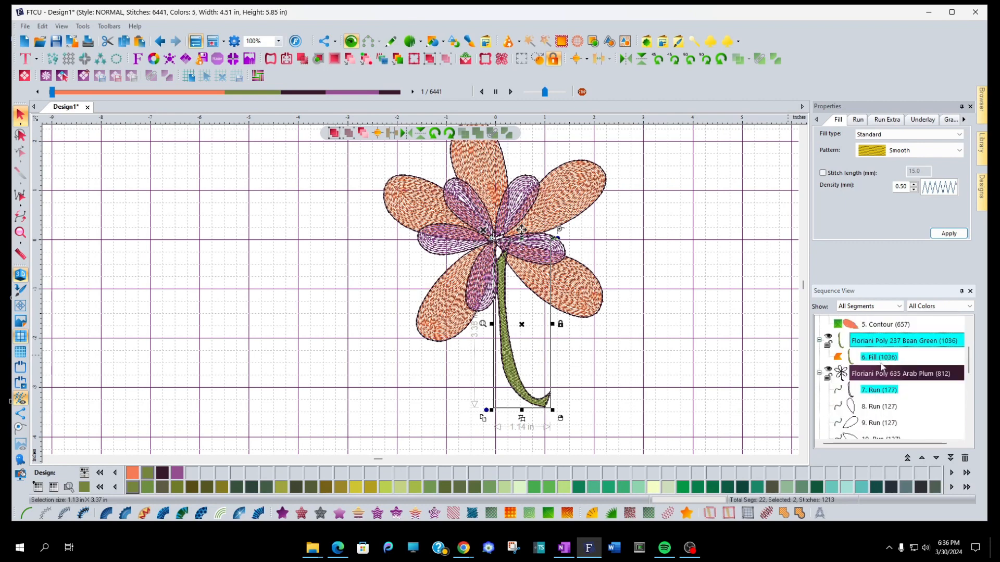
pyautogui.moveTo(873, 394); pyautogui.dragTo(869, 336)
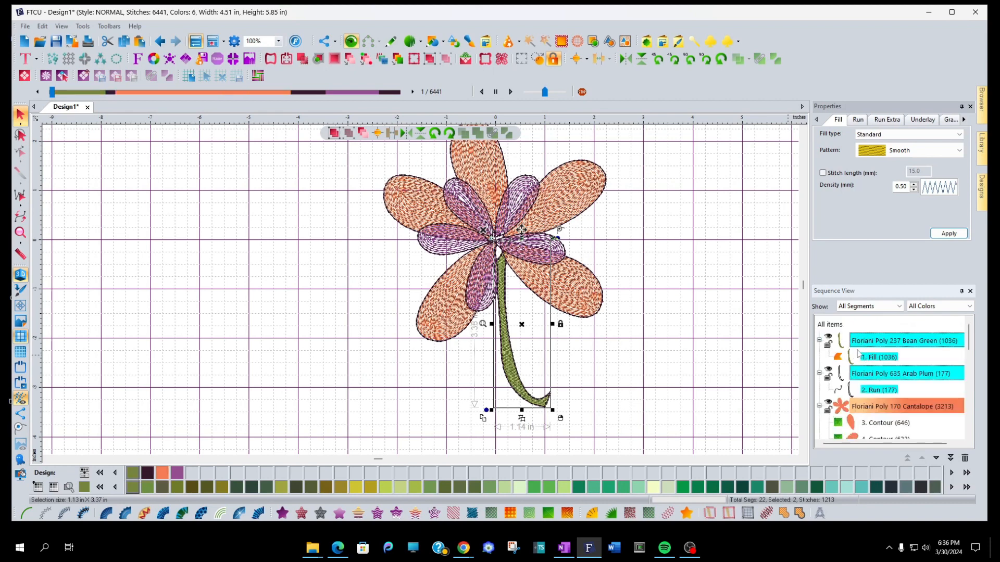
# Select all the Cantalope contour petals and recolor them to Floriani Poly 765 Satin Sheet
pyautogui.scroll(-1, 867, 395)
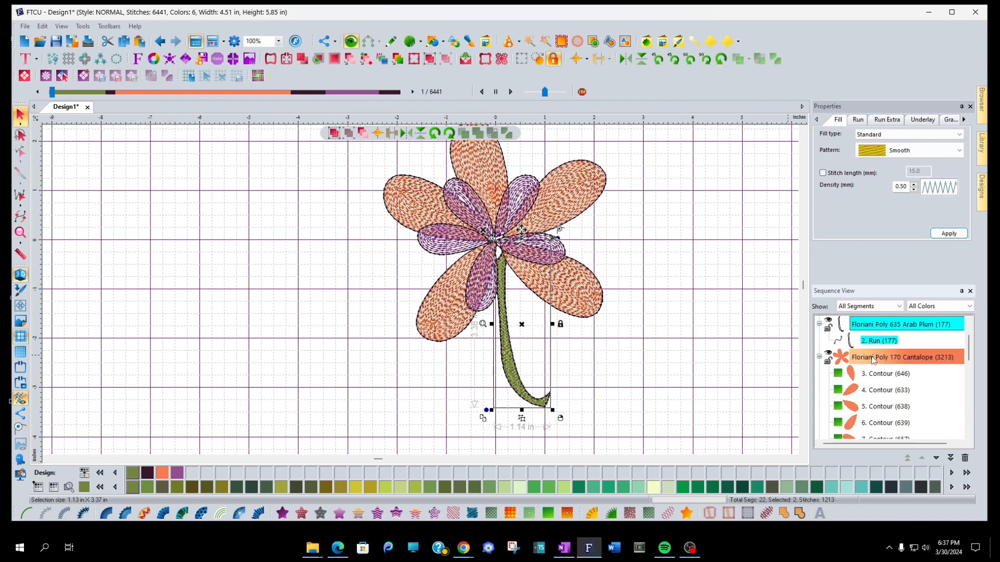
pyautogui.click(873, 360)
pyautogui.click(341, 488)
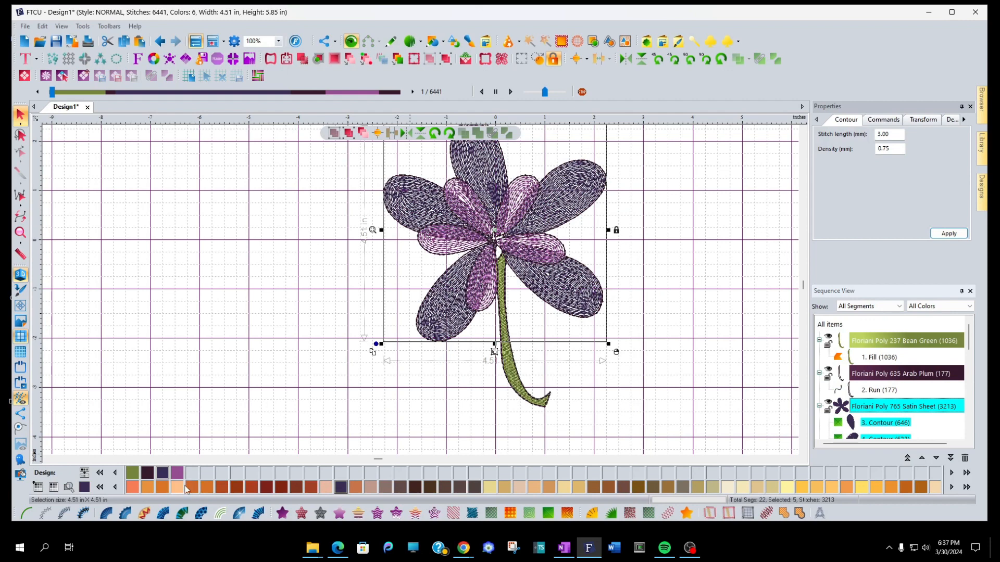
# Recolor the selected large contour petals to Floriani Poly 688 Grape Jelly
pyautogui.click(115, 487)
pyautogui.click(115, 487)
pyautogui.click(116, 487)
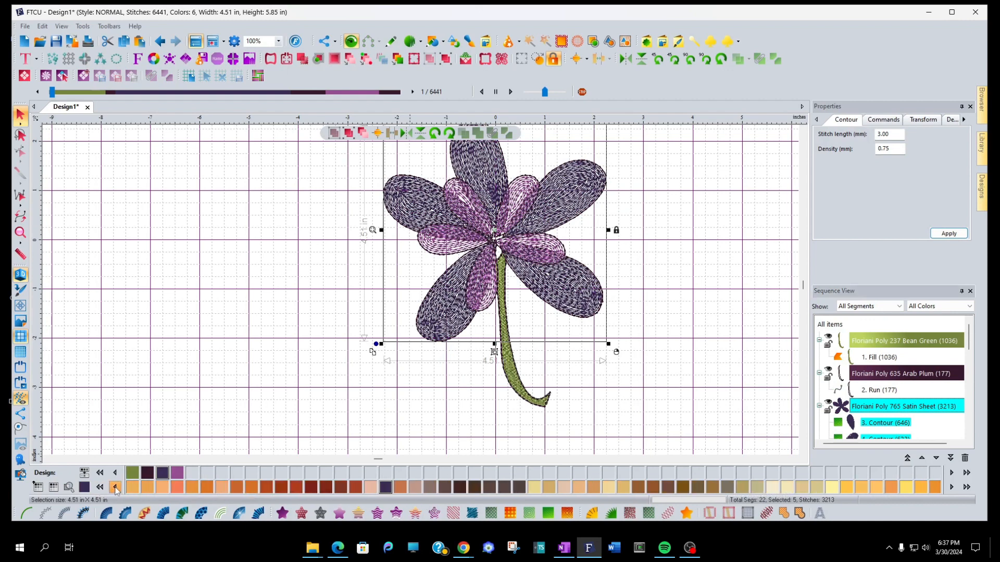
pyautogui.click(116, 488)
pyautogui.click(116, 488)
pyautogui.click(116, 488)
pyautogui.click(115, 488)
pyautogui.click(116, 487)
pyautogui.click(116, 487)
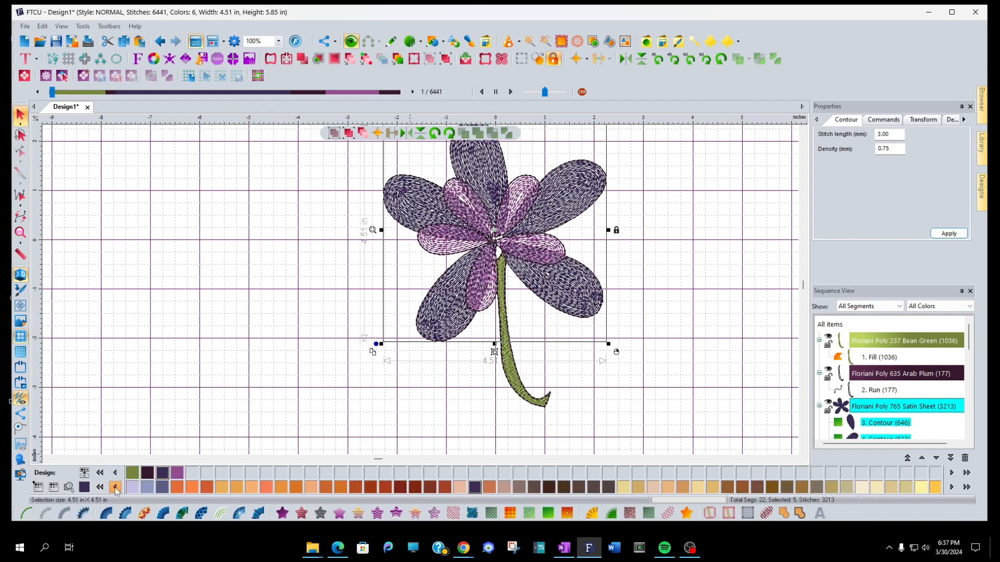
pyautogui.click(115, 488)
pyautogui.click(115, 488)
pyautogui.click(116, 487)
pyautogui.click(115, 487)
pyautogui.click(116, 487)
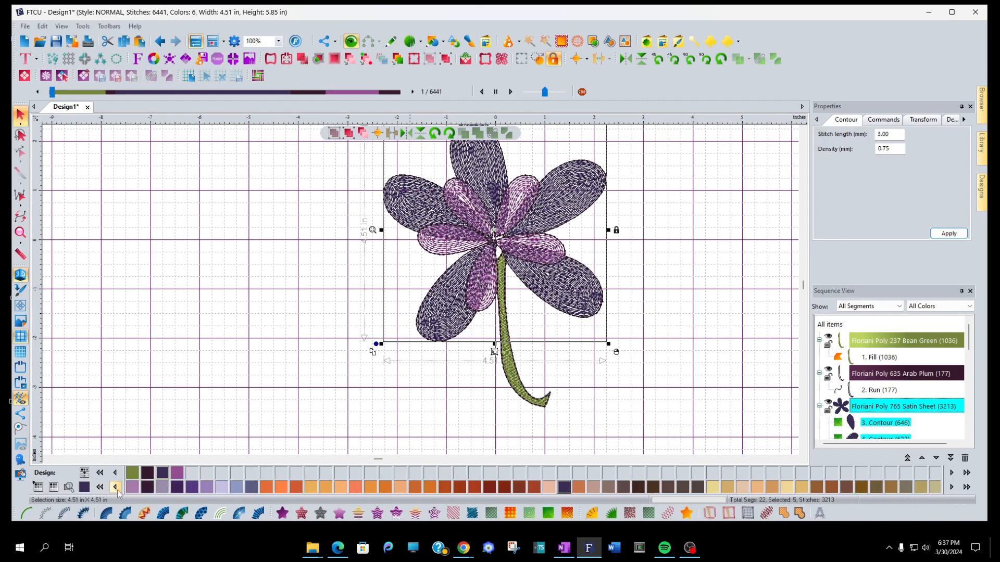
pyautogui.click(191, 487)
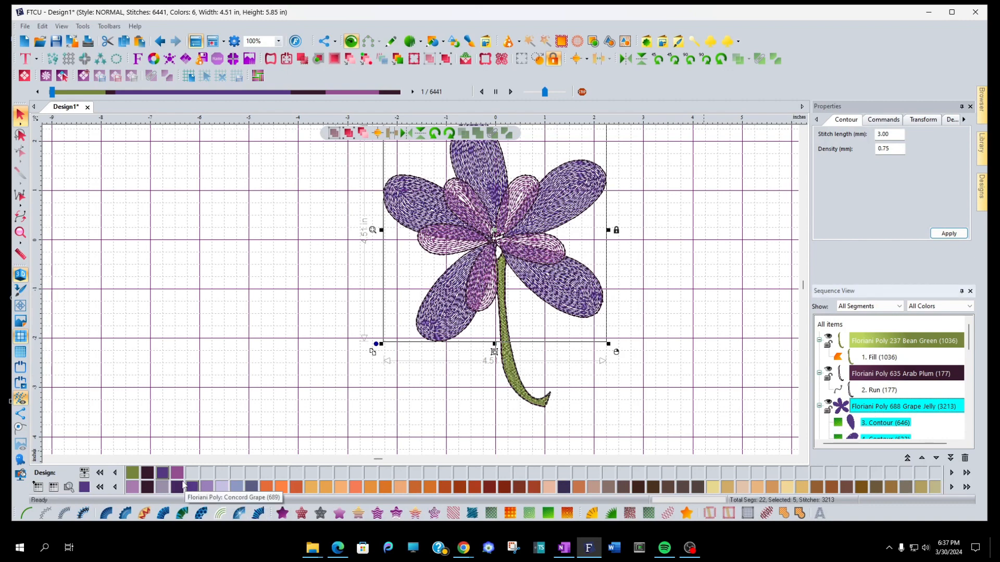
# Try Light Violet, Lavender and Deep Iris as thread colors on the large contour petals
pyautogui.click(208, 487)
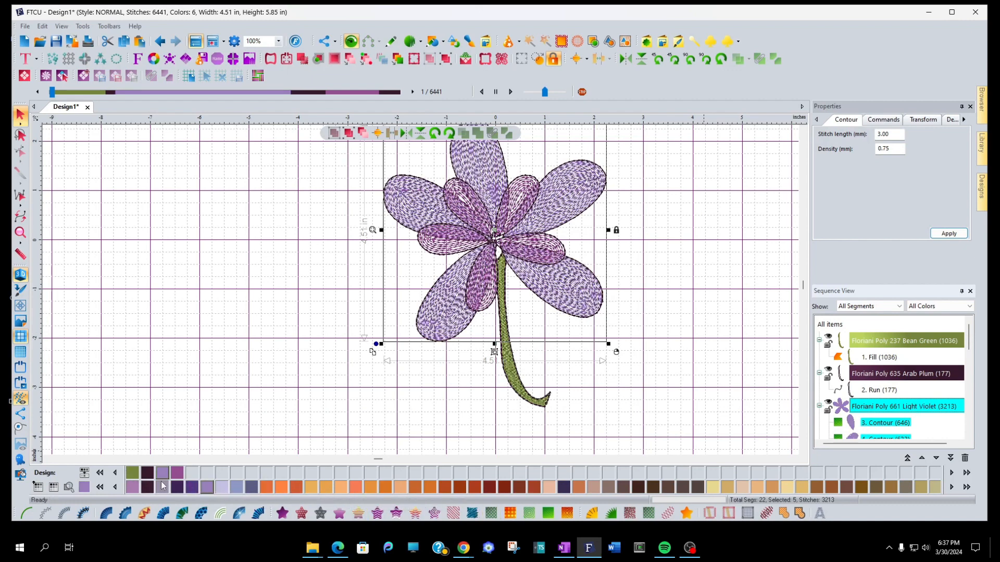
pyautogui.click(178, 474)
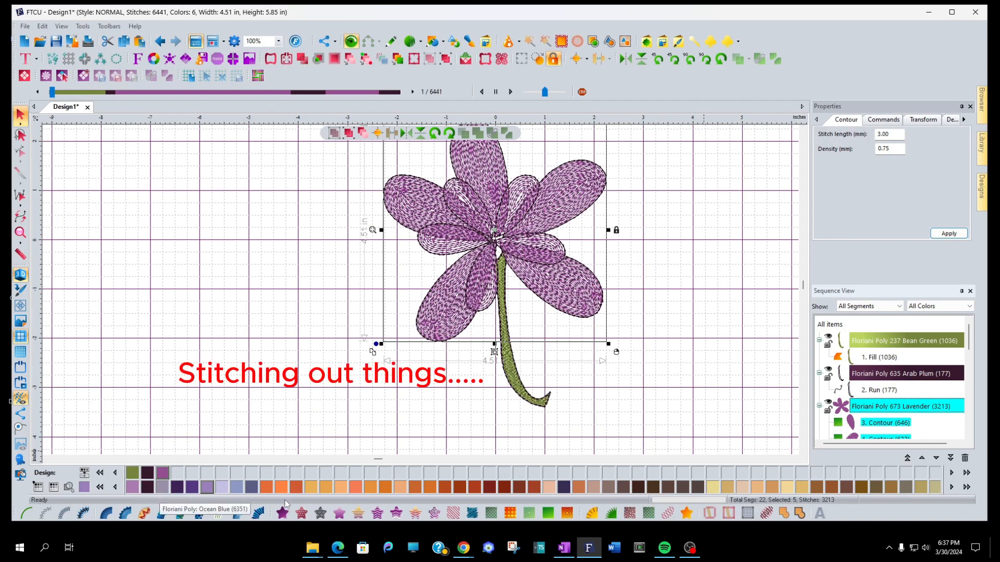
pyautogui.click(115, 488)
pyautogui.click(117, 487)
pyautogui.click(117, 487)
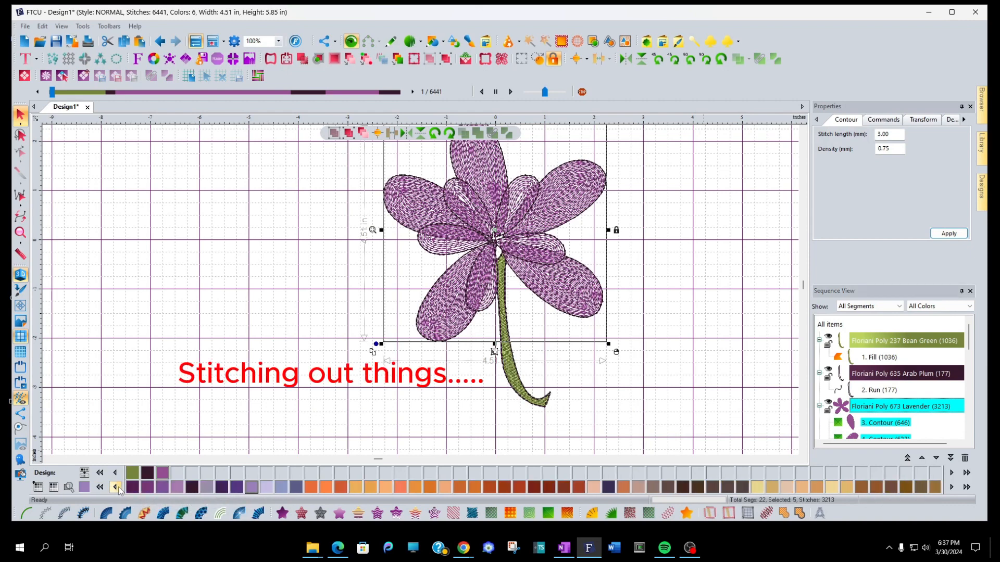
pyautogui.click(148, 486)
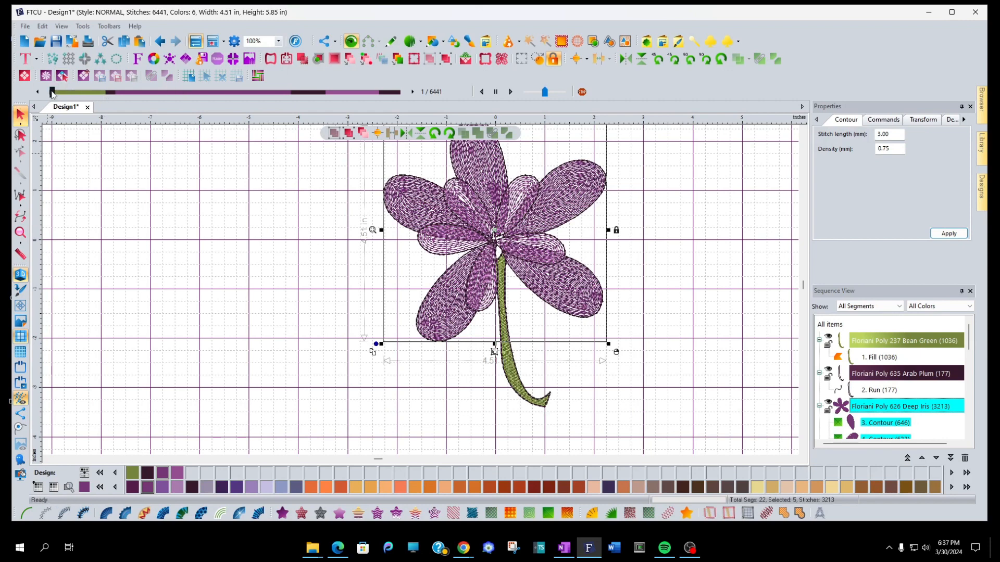
# Preview the stitch-out through to its end, and recolor the large Deep Iris contour petals to Floriani Poly 624 Afterglow
pyautogui.moveTo(52, 92)
pyautogui.mouseDown()
pyautogui.moveTo(93, 88)
pyautogui.moveTo(39, 89)
pyautogui.moveTo(124, 91)
pyautogui.moveTo(76, 86)
pyautogui.moveTo(227, 129)
pyautogui.moveTo(406, 151)
pyautogui.mouseUp()
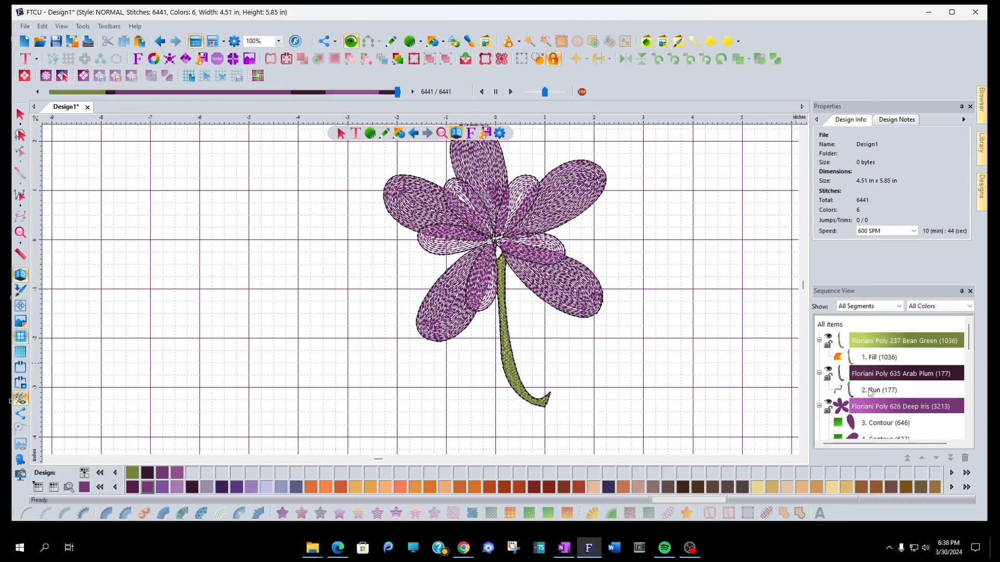
pyautogui.scroll(-3, 888, 411)
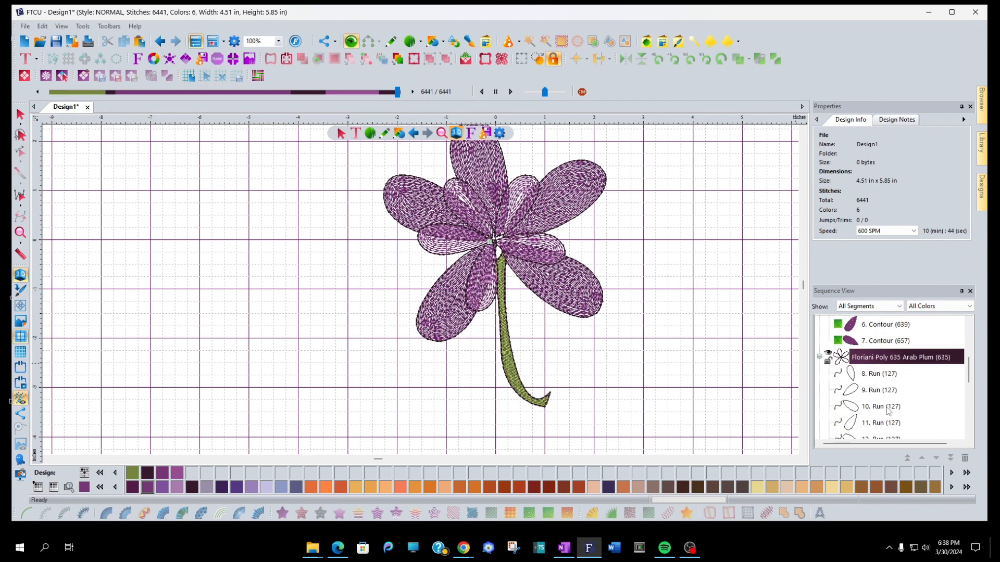
pyautogui.scroll(1, 902, 381)
pyautogui.scroll(1, 905, 408)
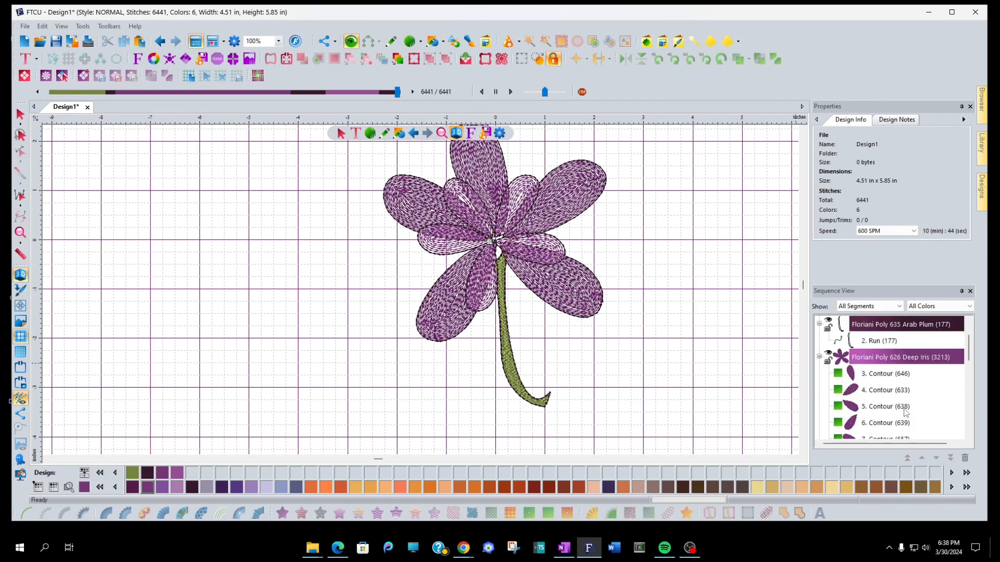
pyautogui.click(871, 358)
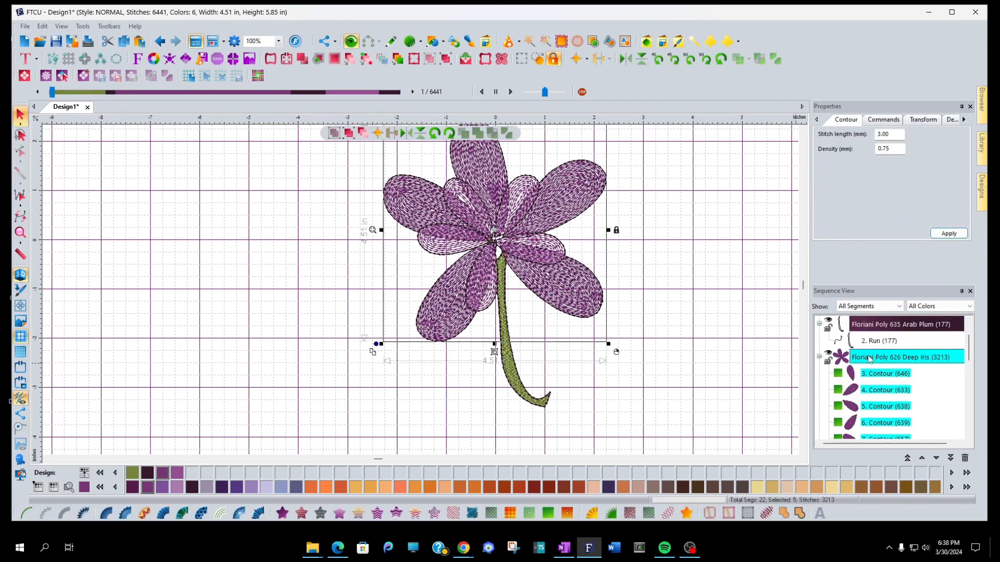
pyautogui.click(179, 488)
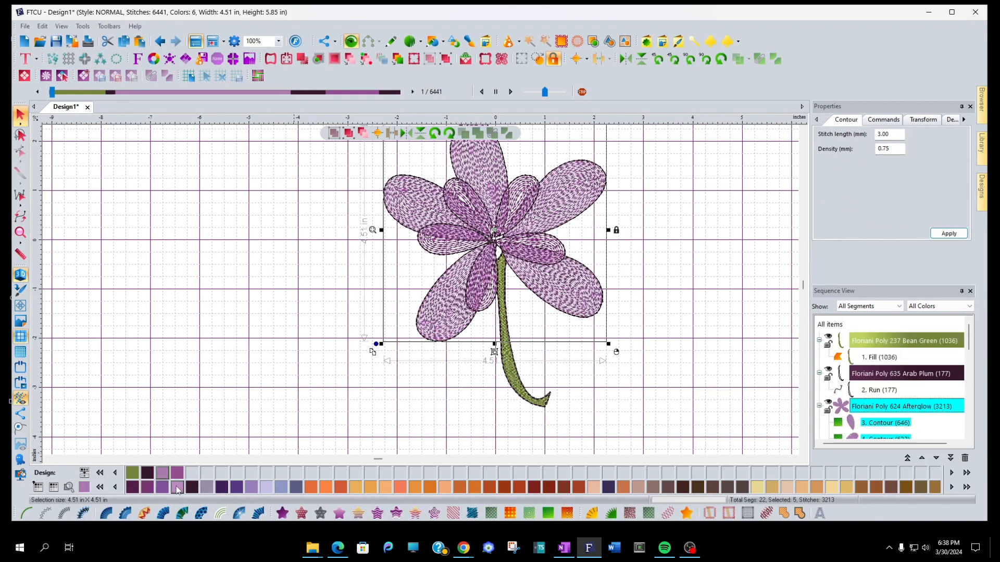
pyautogui.click(671, 394)
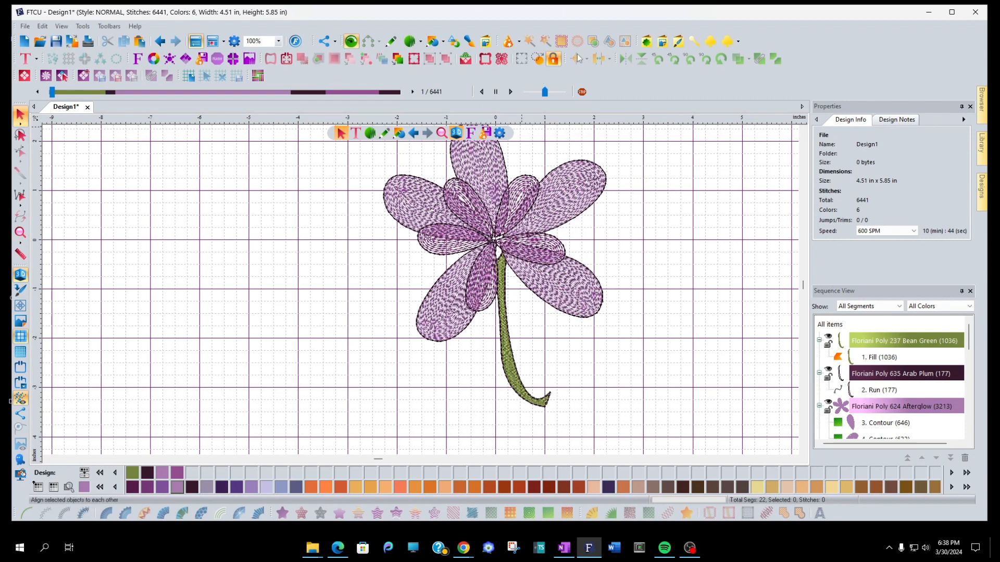
# Draw an ellipse of about 0.47 × 0.41 in beside the flower and move it onto the flower's center
pyautogui.click(436, 41)
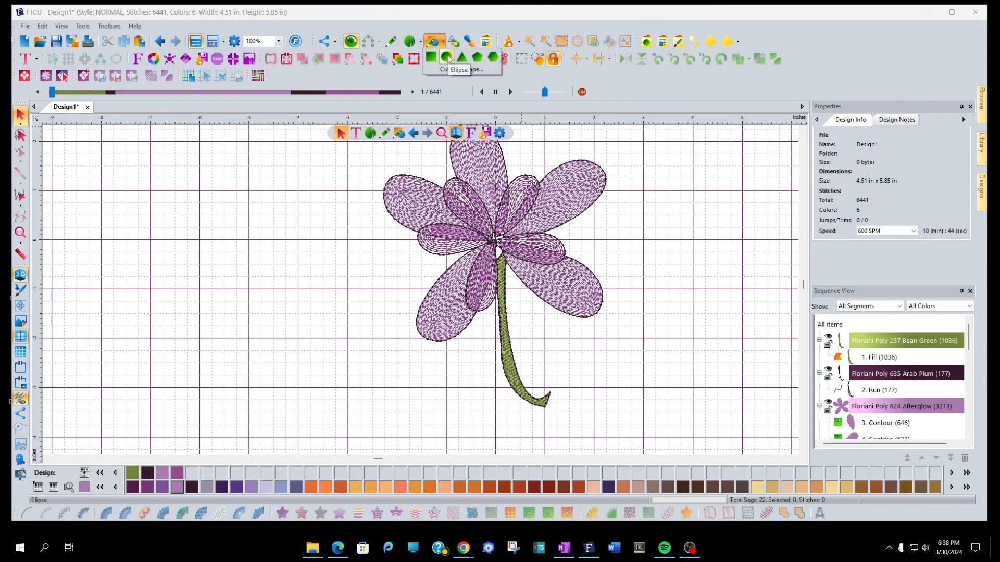
pyautogui.click(446, 58)
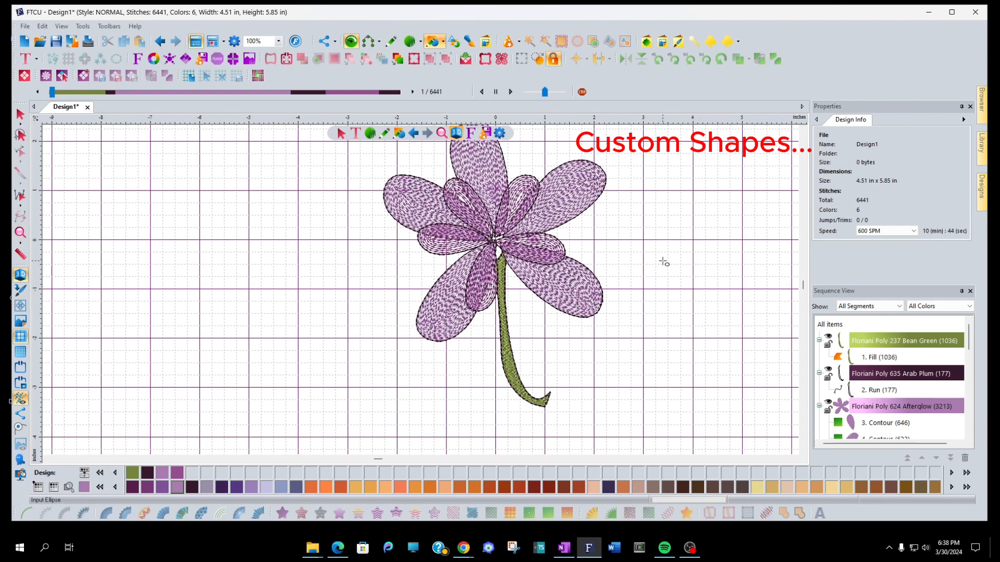
pyautogui.moveTo(664, 262); pyautogui.dragTo(689, 280)
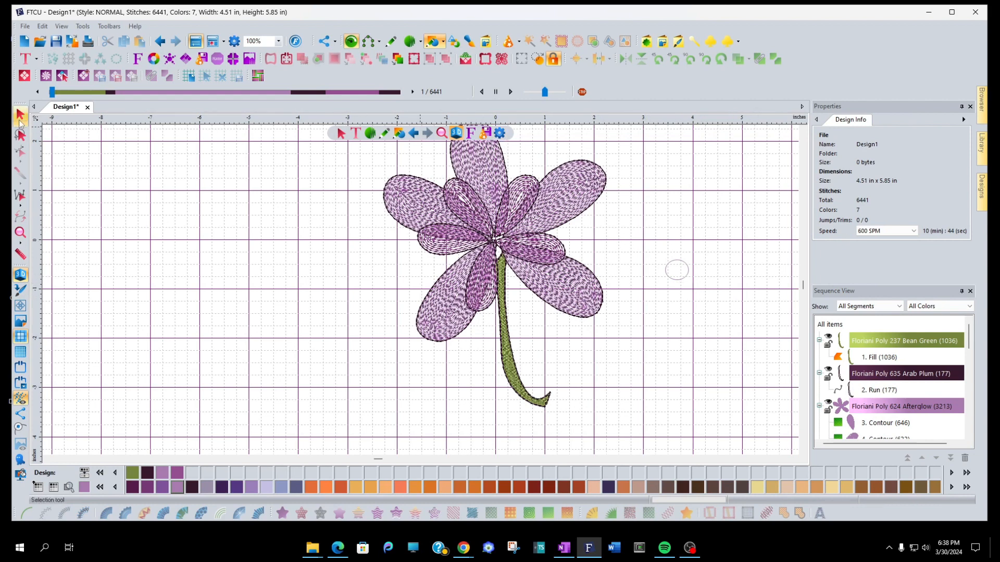
pyautogui.click(20, 115)
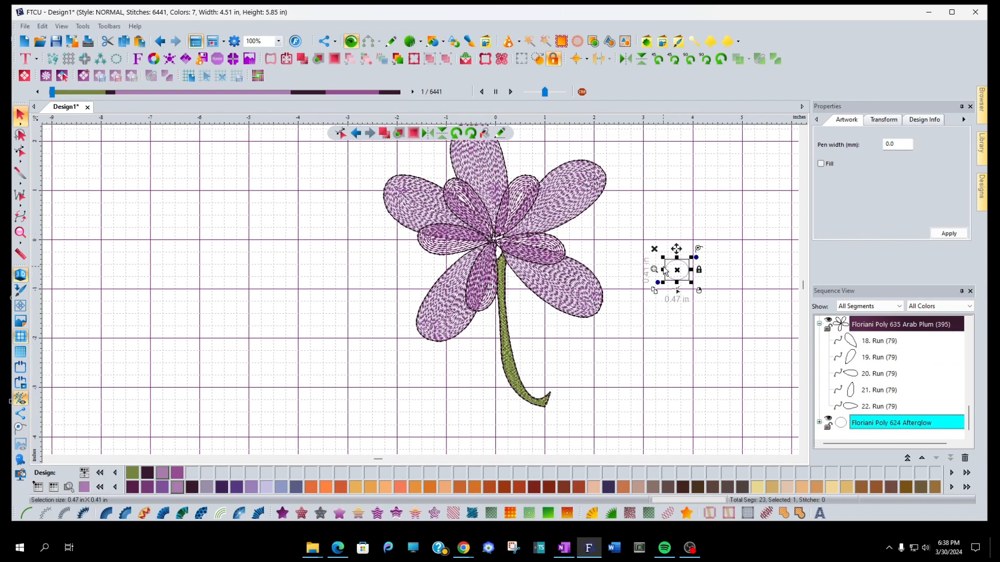
pyautogui.moveTo(677, 271); pyautogui.dragTo(500, 246)
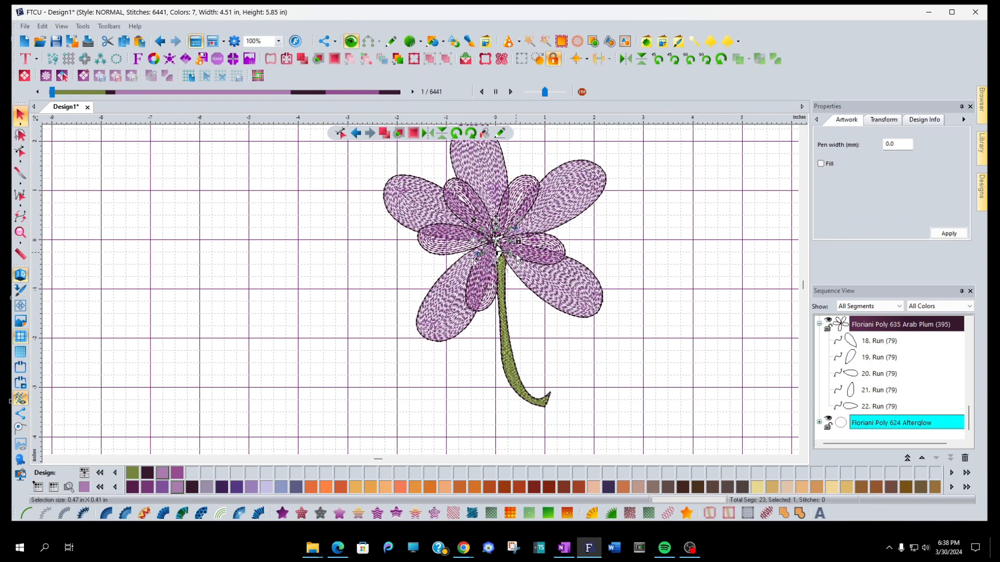
# Enlarge the center ellipse to about 0.57 in wide and extend it upward to cover the gap where the petals meet
pyautogui.scroll(3, 525, 258)
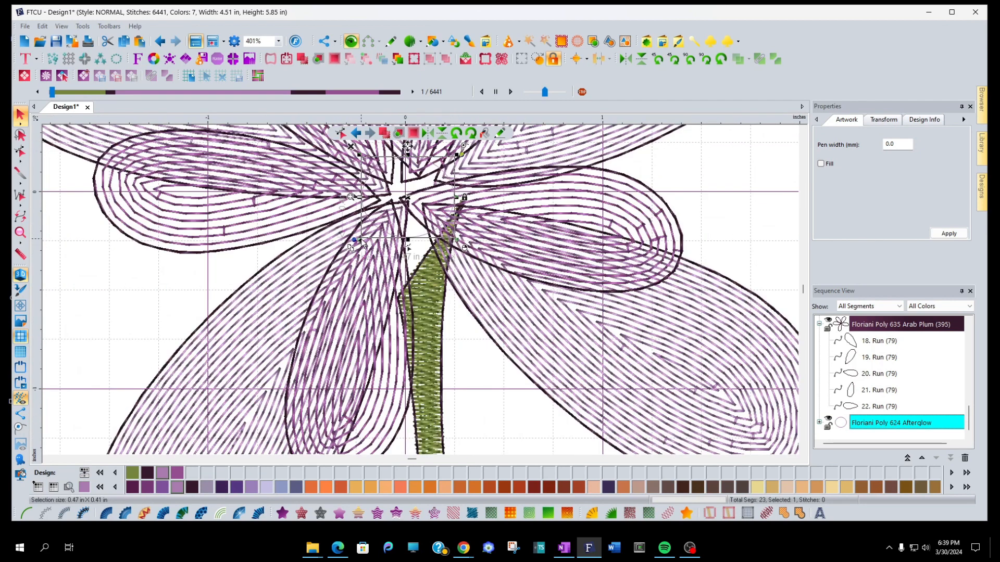
pyautogui.moveTo(464, 248); pyautogui.dragTo(468, 274)
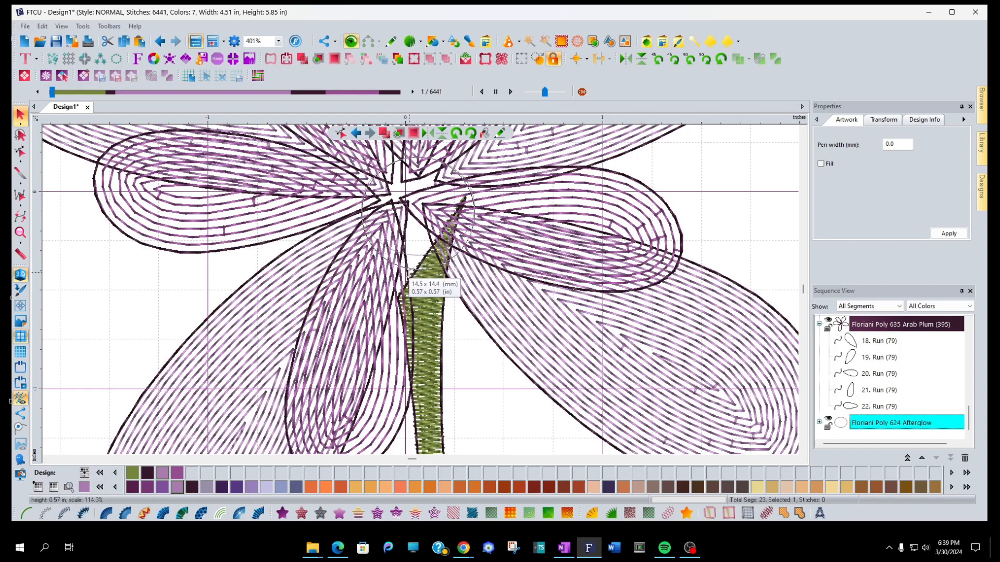
pyautogui.click(417, 276)
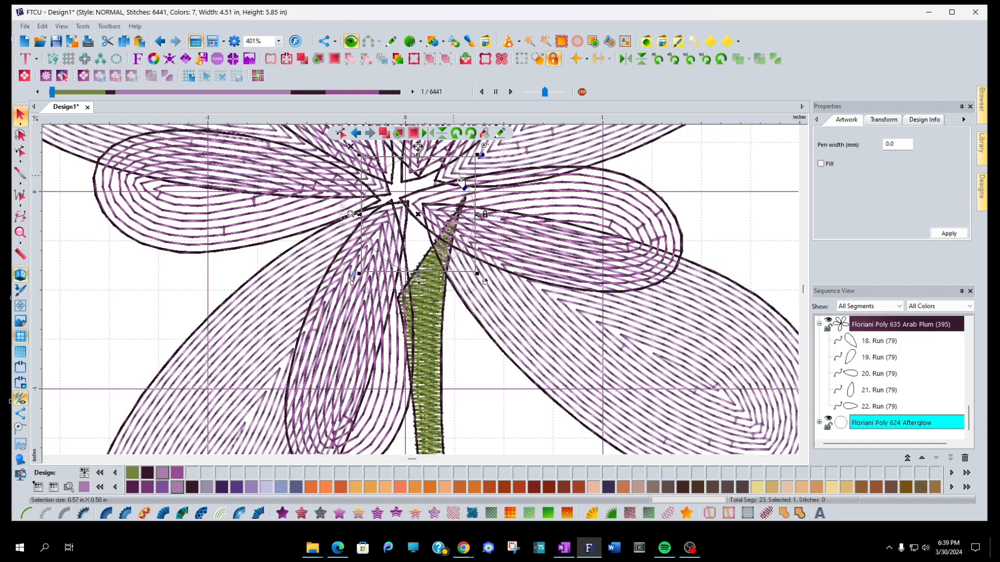
pyautogui.click(804, 131)
pyautogui.click(803, 131)
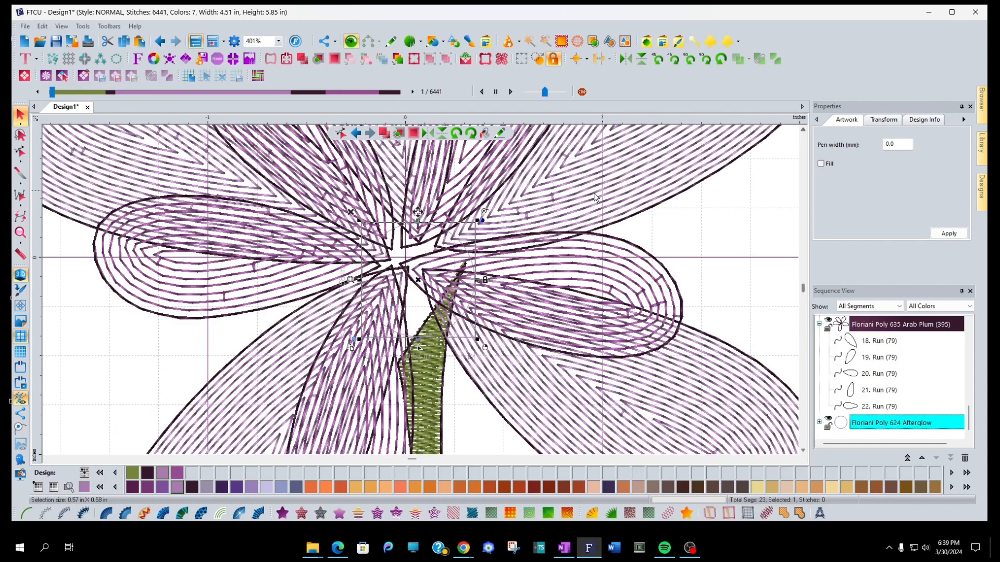
pyautogui.moveTo(418, 221); pyautogui.dragTo(417, 204)
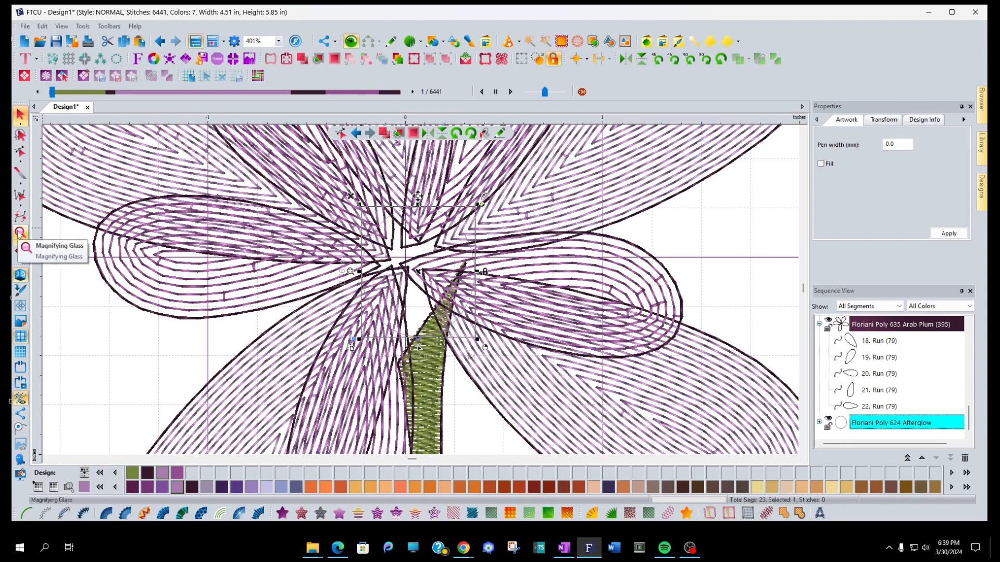
pyautogui.click(20, 234)
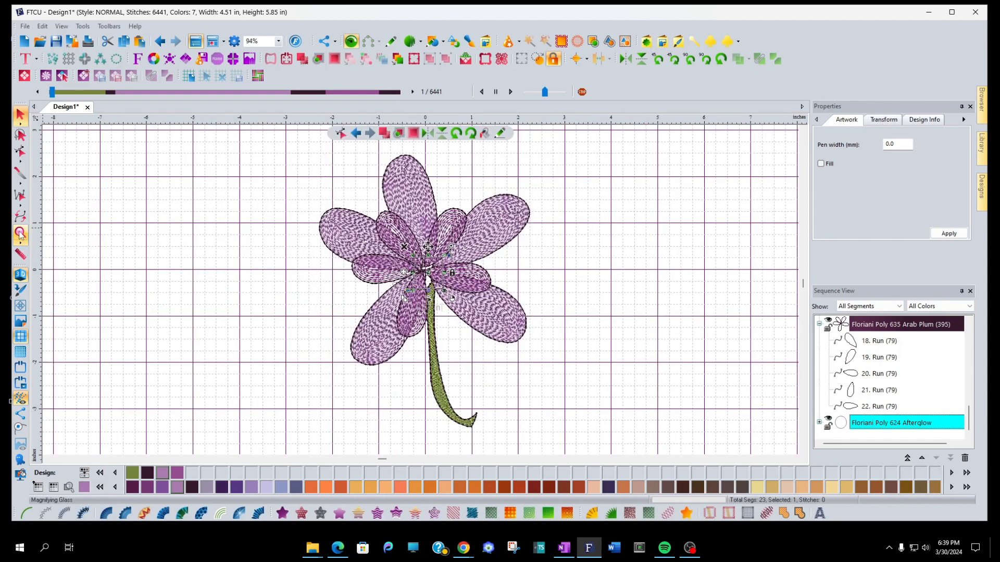
pyautogui.click(580, 279)
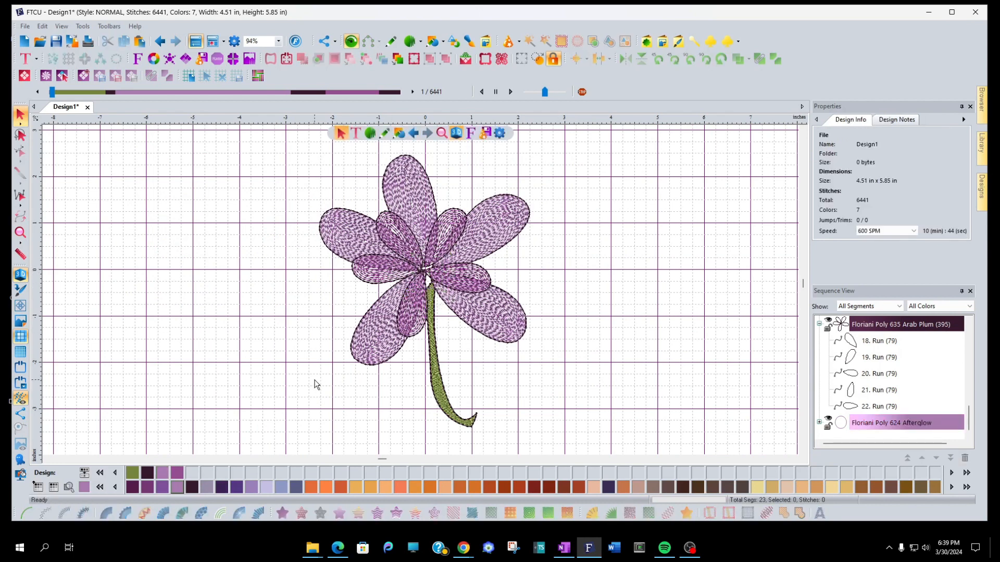
# Convert the center ellipse to a standard fill and color it Floriani Poly 688 Grape Jelly
pyautogui.click(870, 424)
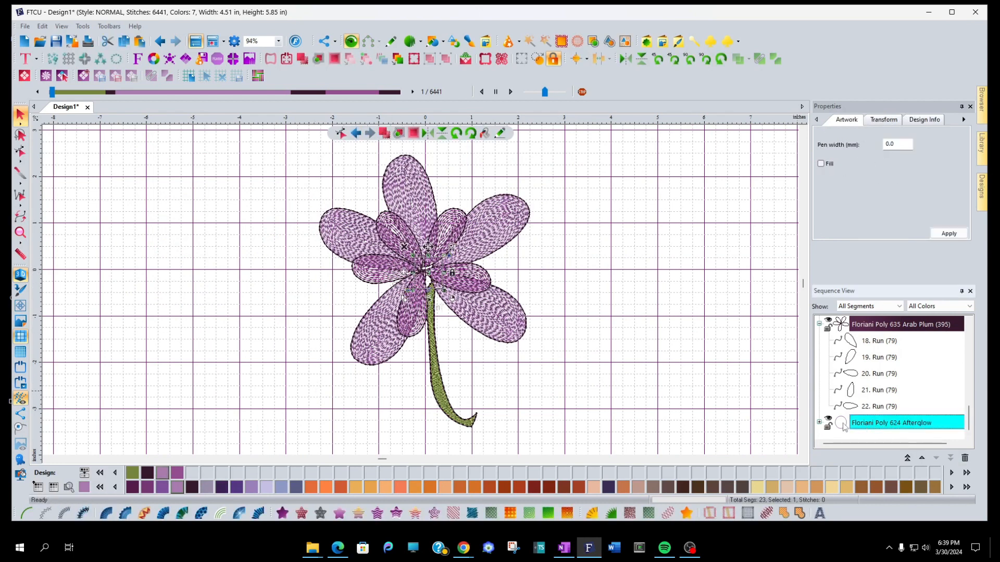
pyautogui.click(239, 513)
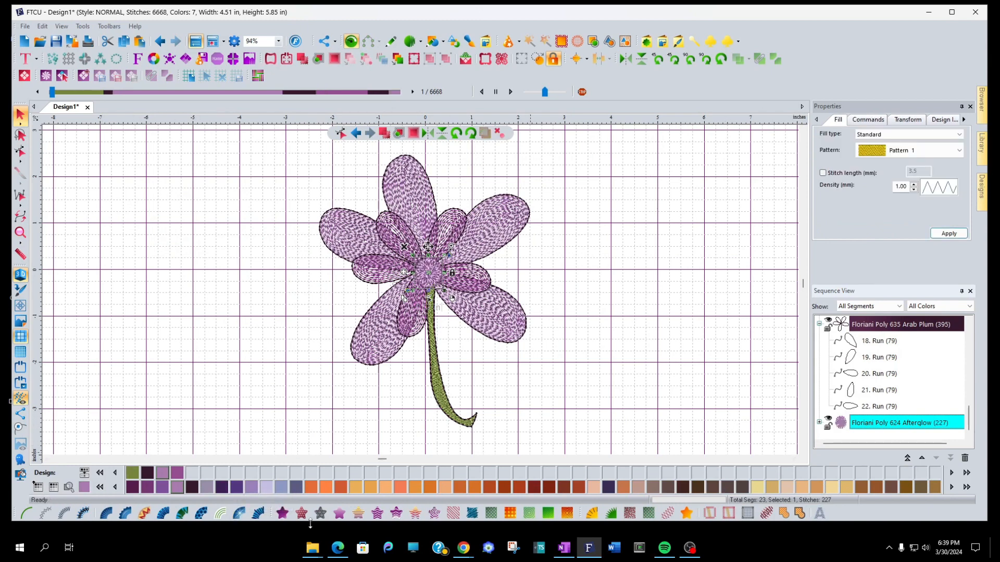
pyautogui.click(237, 487)
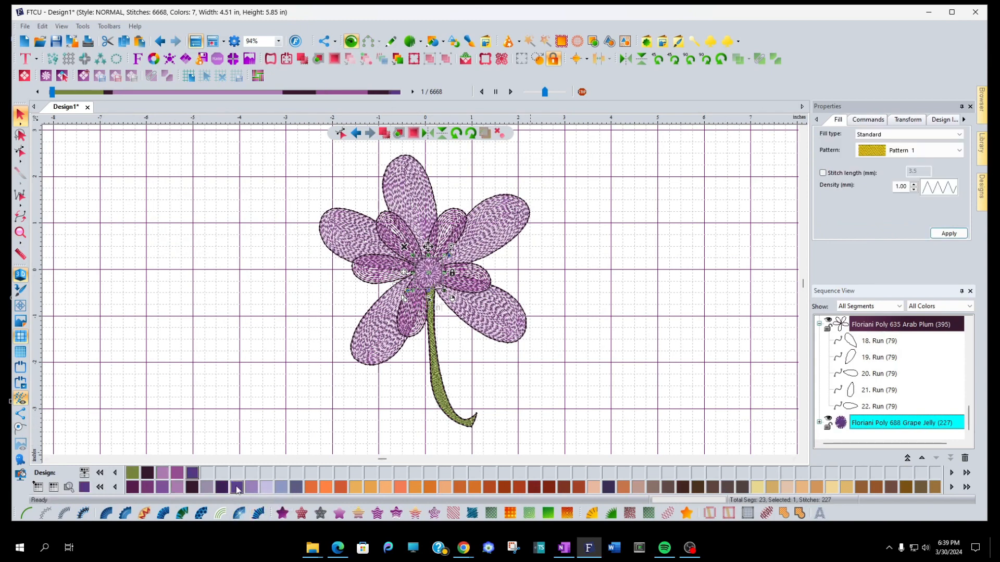
pyautogui.click(667, 367)
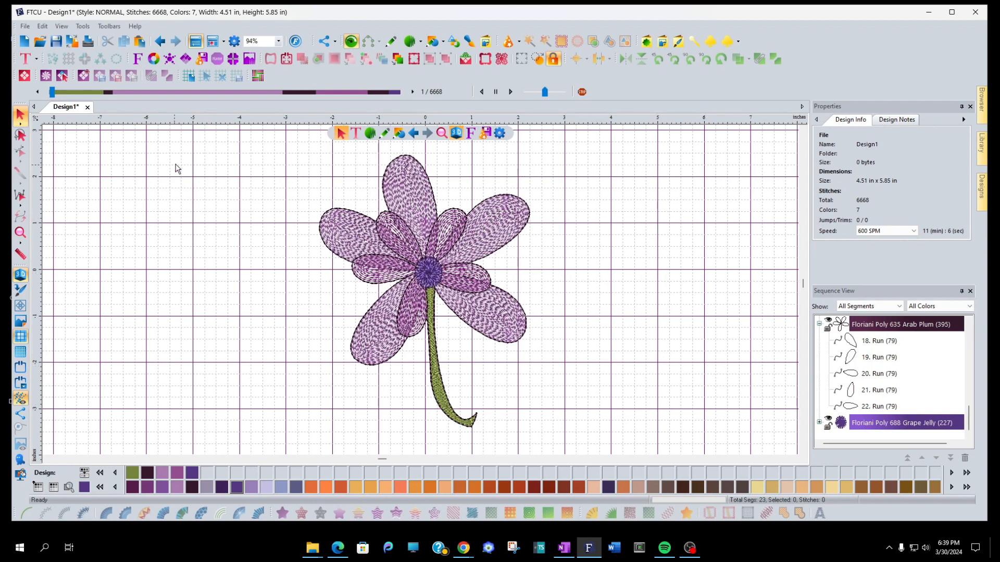
# Scale the whole flower design down proportionally to about 3.60 × 4.67 in and play its stitch-out simulation
pyautogui.moveTo(127, 137); pyautogui.dragTo(595, 444)
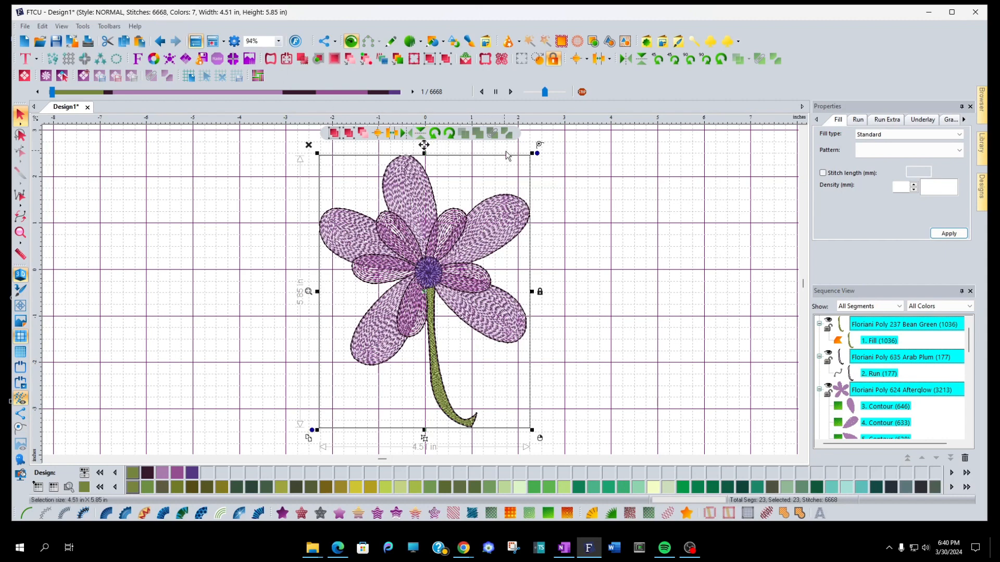
pyautogui.moveTo(532, 153); pyautogui.dragTo(469, 189)
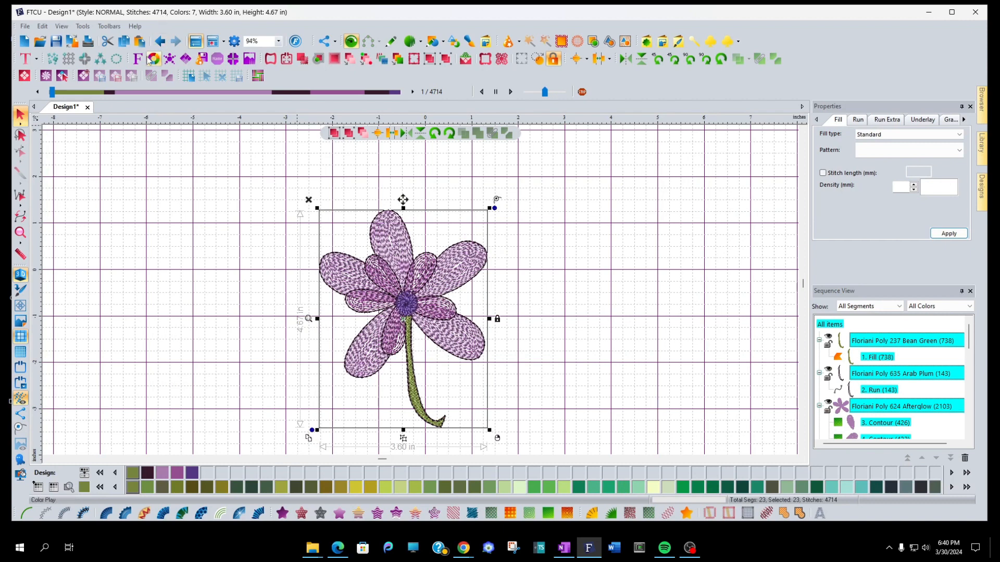
pyautogui.click(510, 92)
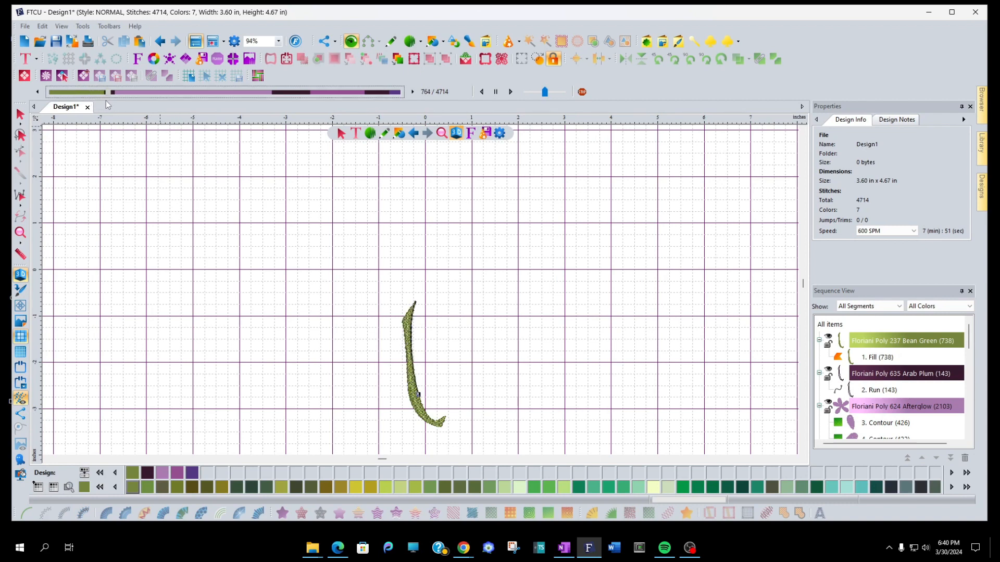
pyautogui.click(511, 92)
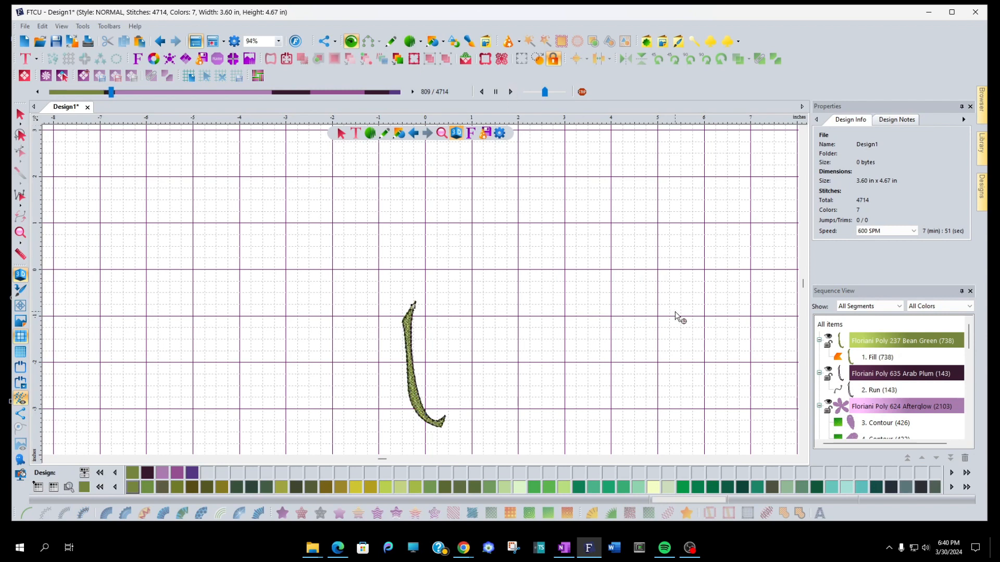
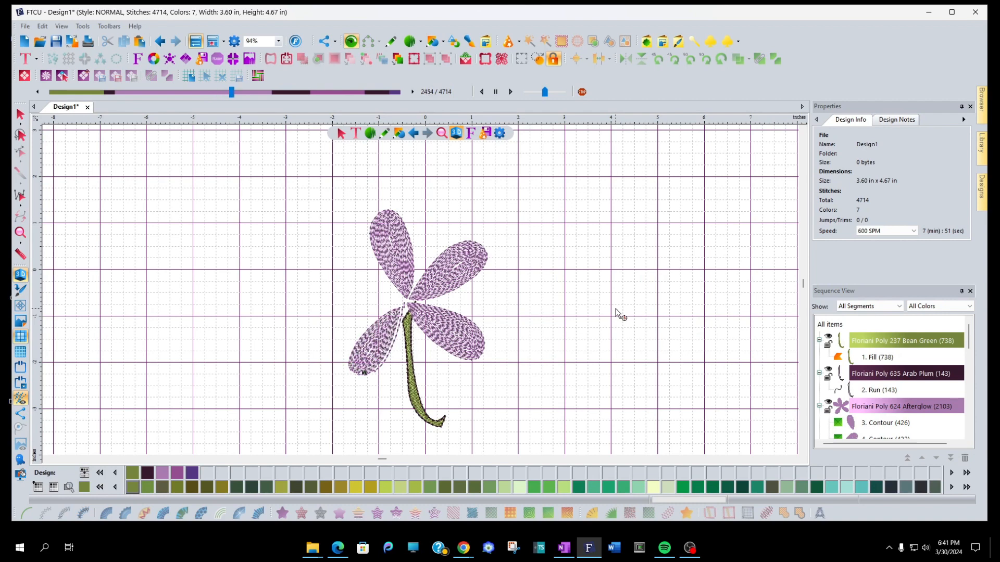
# Stop the stitch-out simulation and examine the five Floriani Poly 624 Afterglow contour petals in the stitching sequence
pyautogui.press('Escape')
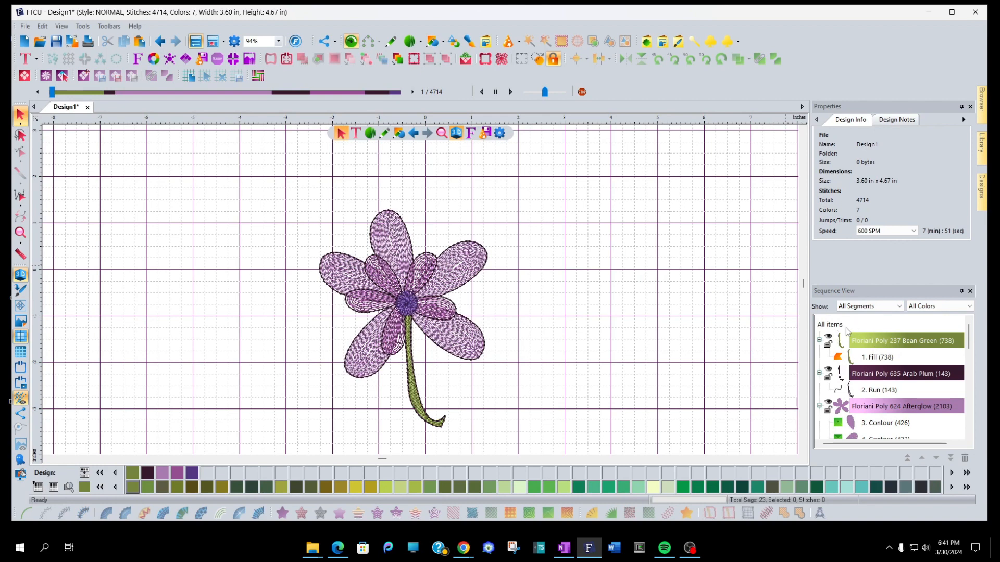
pyautogui.scroll(-1, 859, 350)
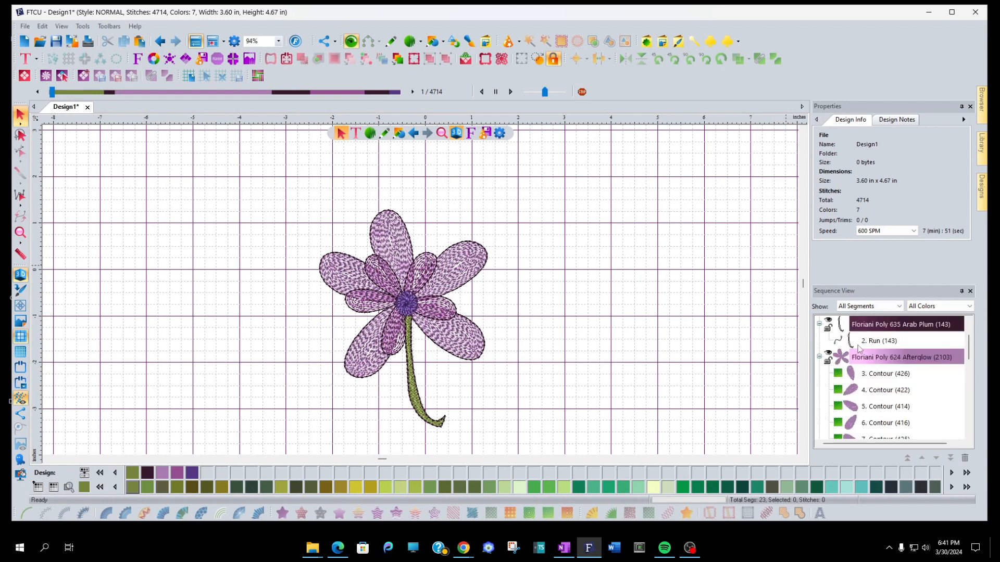
pyautogui.click(884, 360)
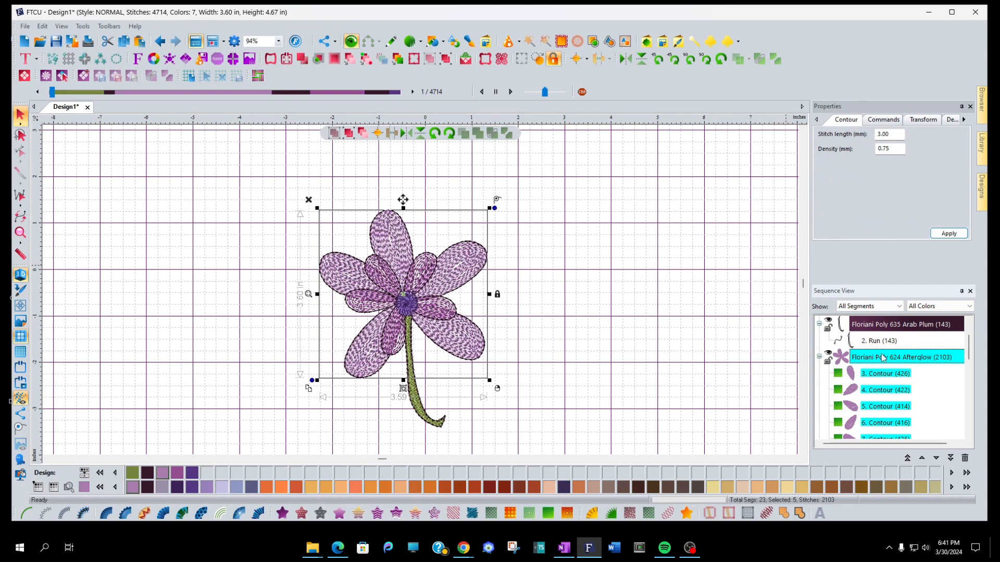
pyautogui.click(878, 376)
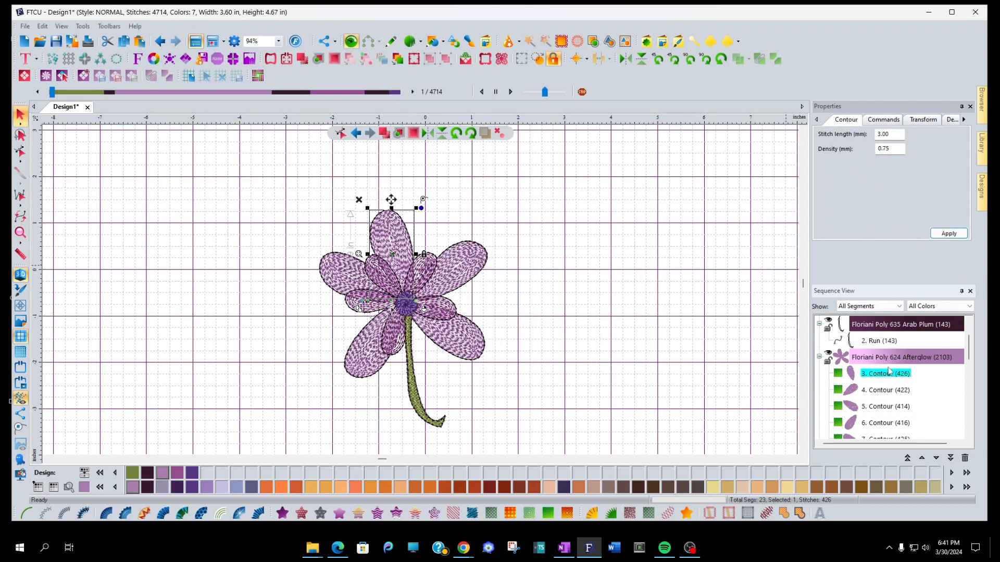
pyautogui.scroll(-2, 895, 377)
pyautogui.scroll(1, 892, 373)
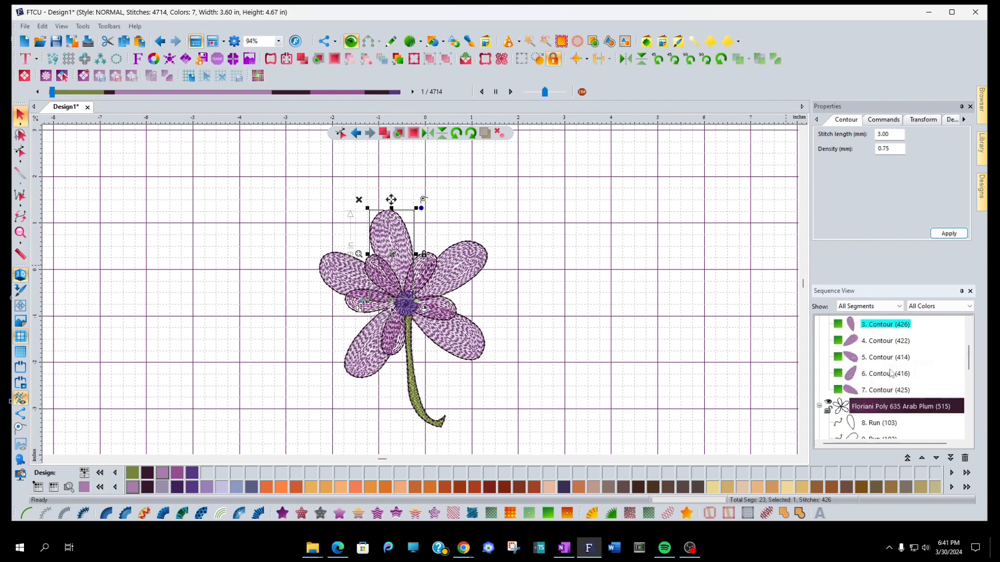
pyautogui.click(879, 390)
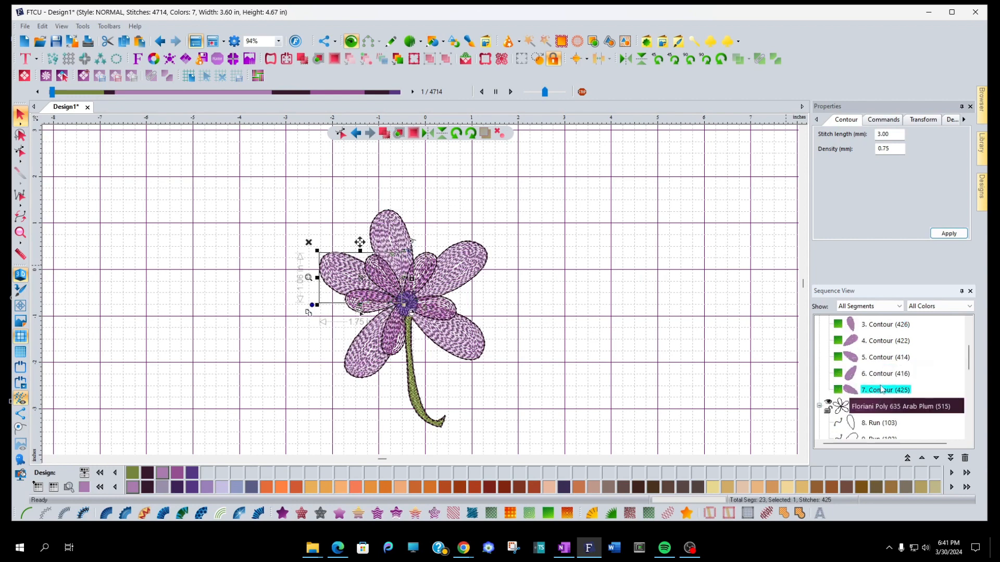
pyautogui.scroll(1, 886, 378)
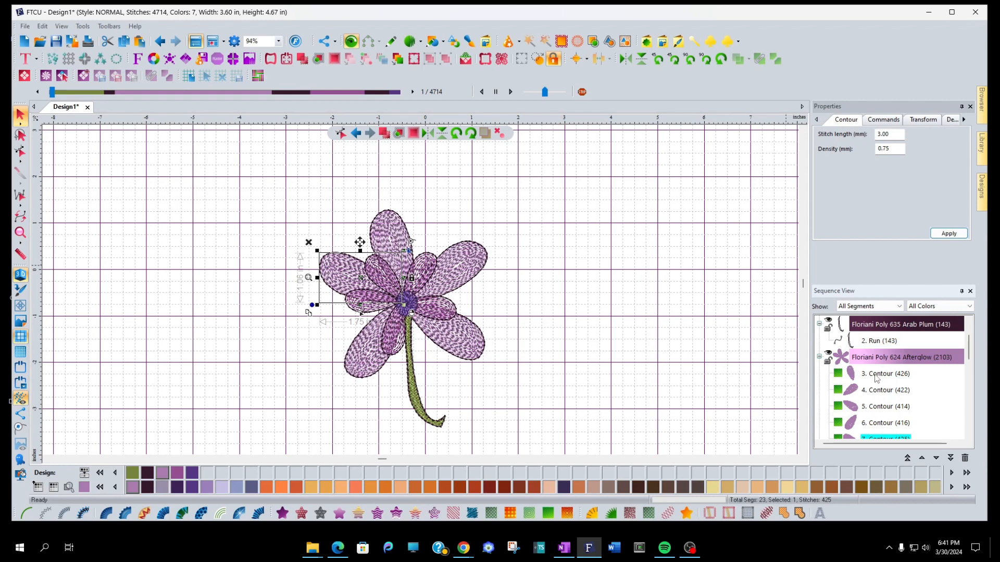
pyautogui.keyDown('shift'); pyautogui.click(876, 375); pyautogui.keyUp('shift')
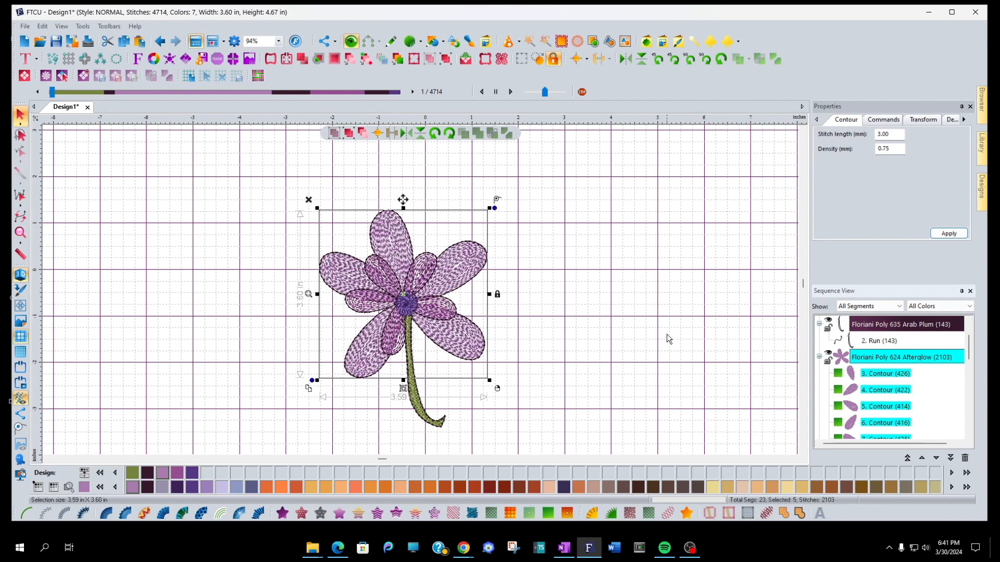
pyautogui.click(527, 321)
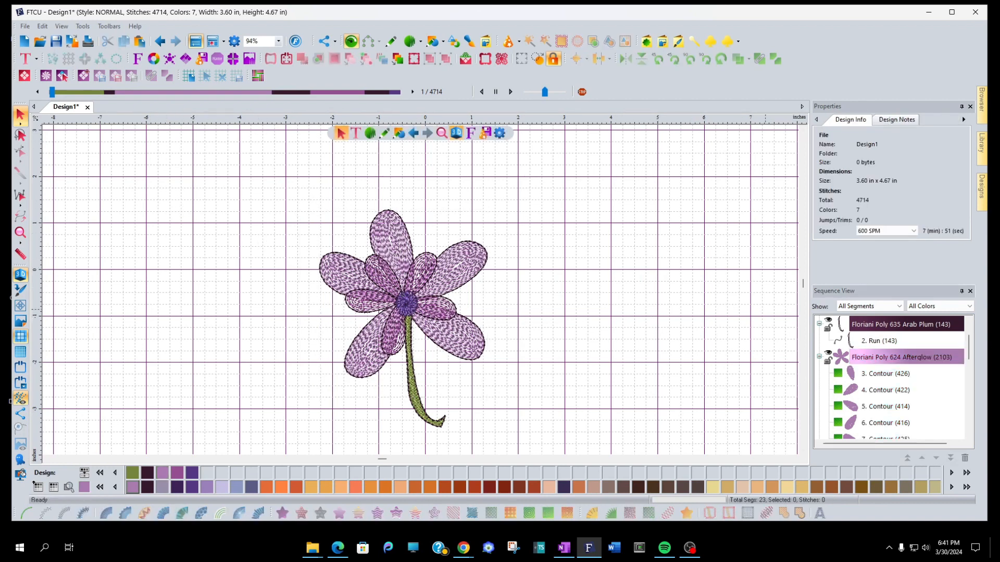
# Hide the Bean Green, Arab Plum, Lavender and Grape Jelly color groups, leaving only the Afterglow petals displayed
pyautogui.scroll(3, 935, 372)
pyautogui.click(828, 341)
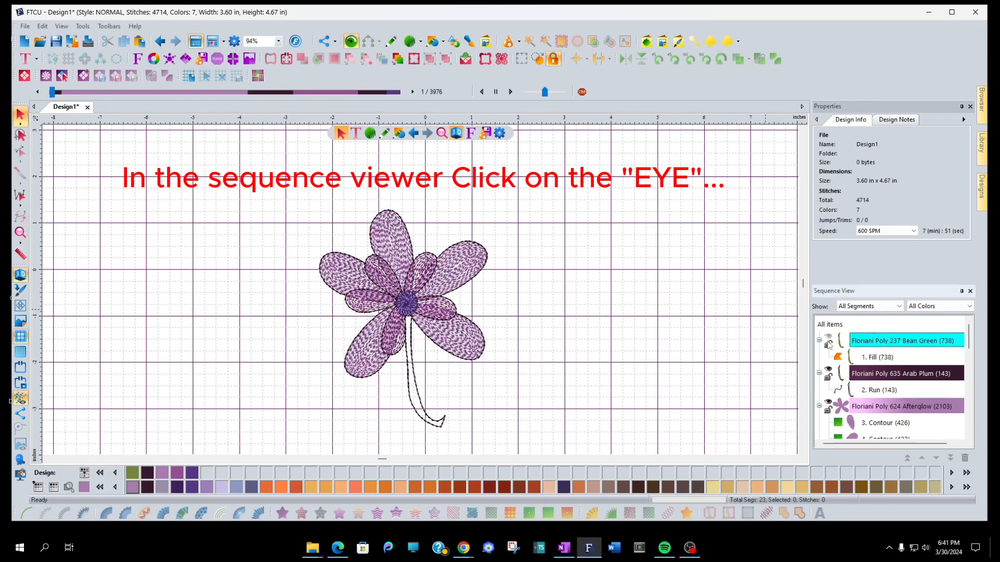
pyautogui.click(829, 371)
pyautogui.scroll(-3, 884, 384)
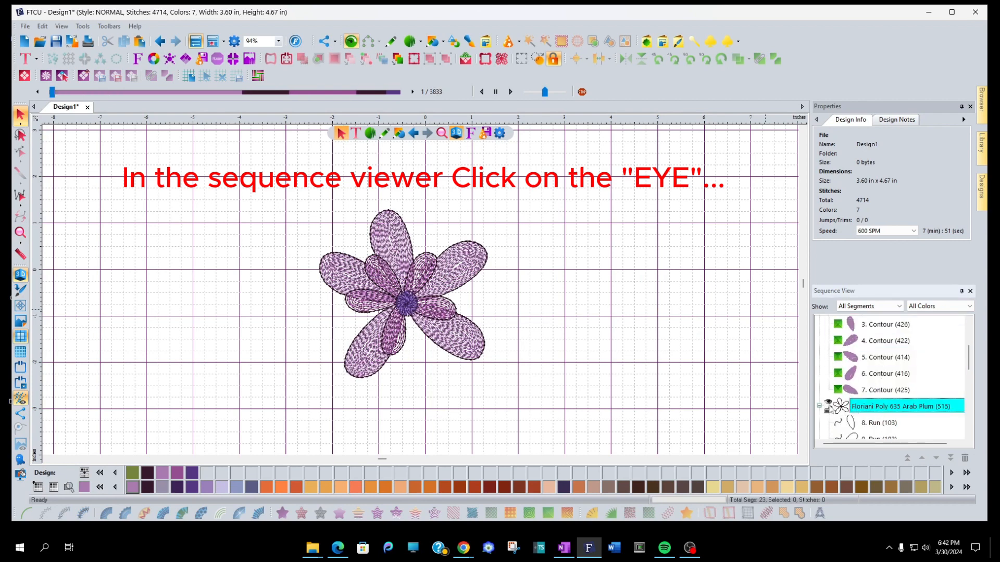
pyautogui.click(828, 406)
pyautogui.scroll(-2, 880, 403)
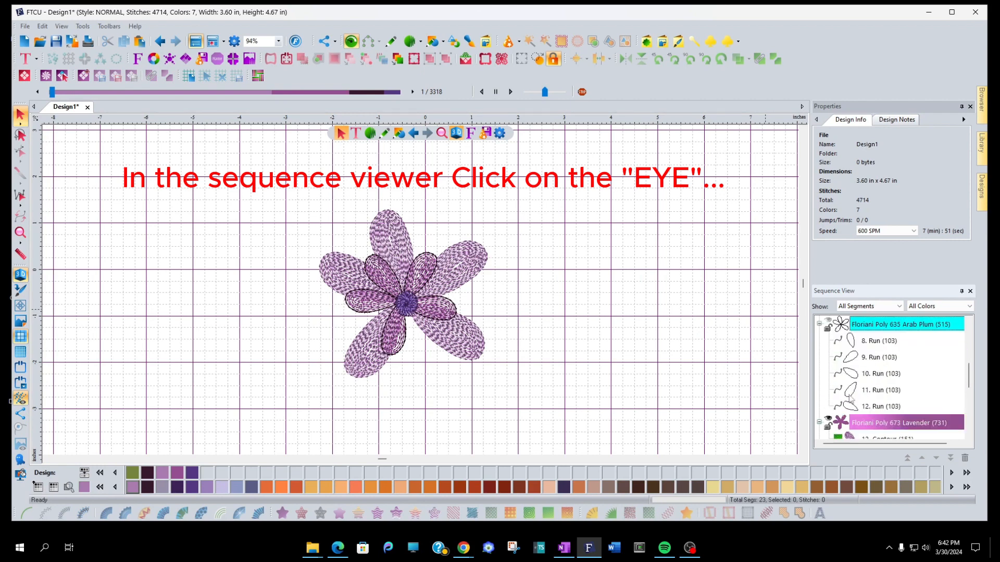
pyautogui.click(828, 419)
pyautogui.scroll(-3, 879, 400)
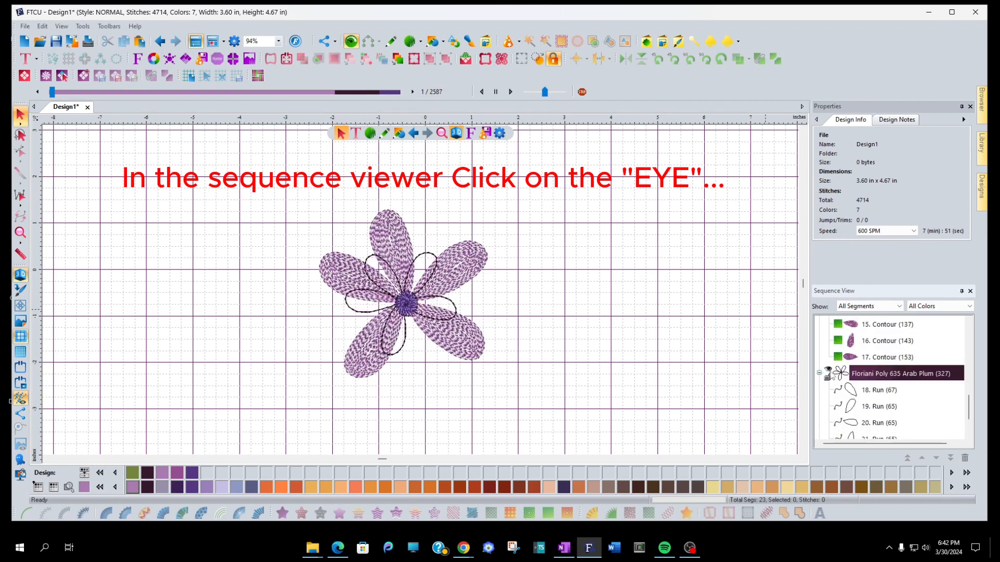
pyautogui.click(829, 372)
pyautogui.scroll(-1, 898, 396)
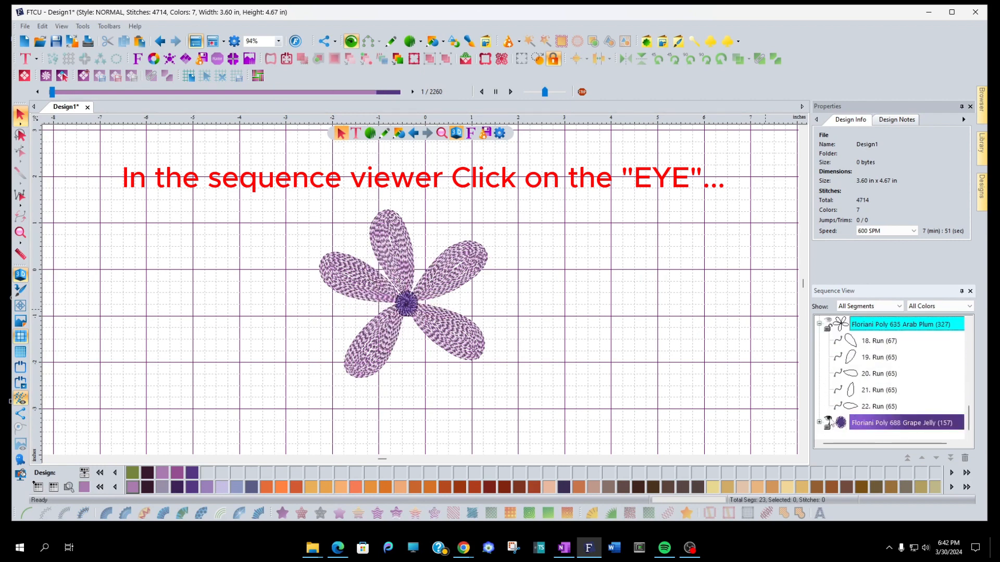
pyautogui.click(829, 420)
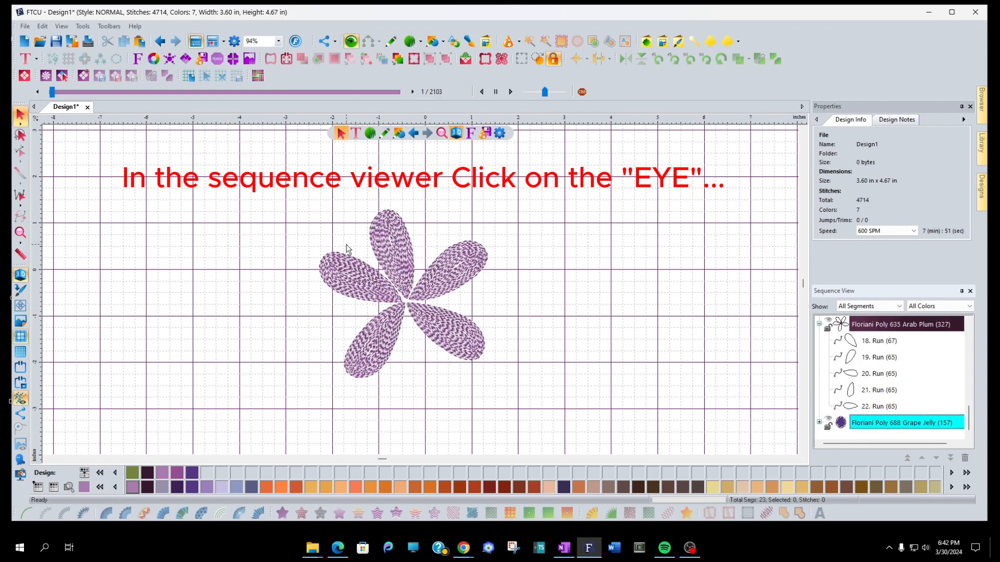
# Inspect the entry and exit points of the individual Afterglow petals with the Shape tool
pyautogui.click(392, 250)
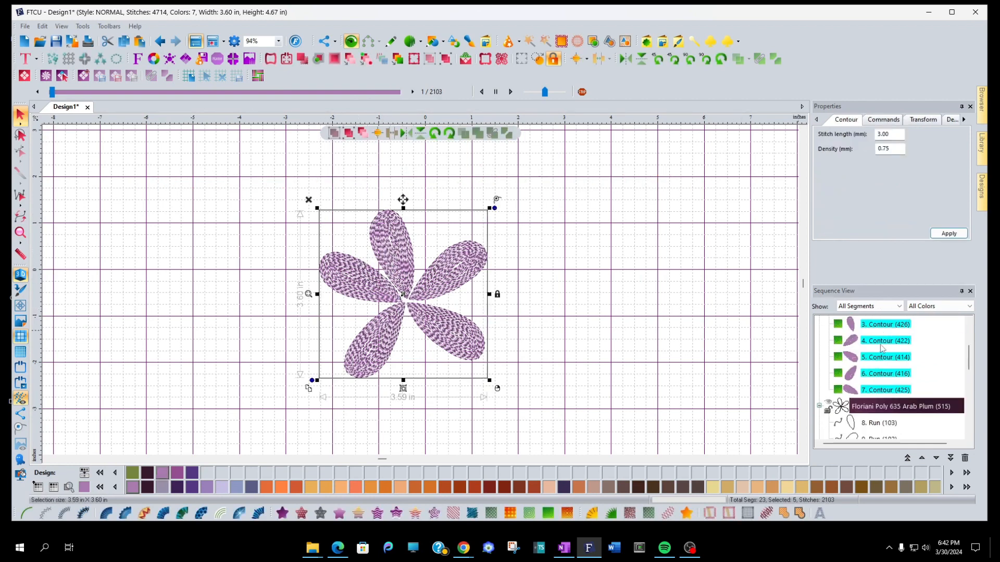
pyautogui.scroll(2, 882, 348)
pyautogui.click(880, 424)
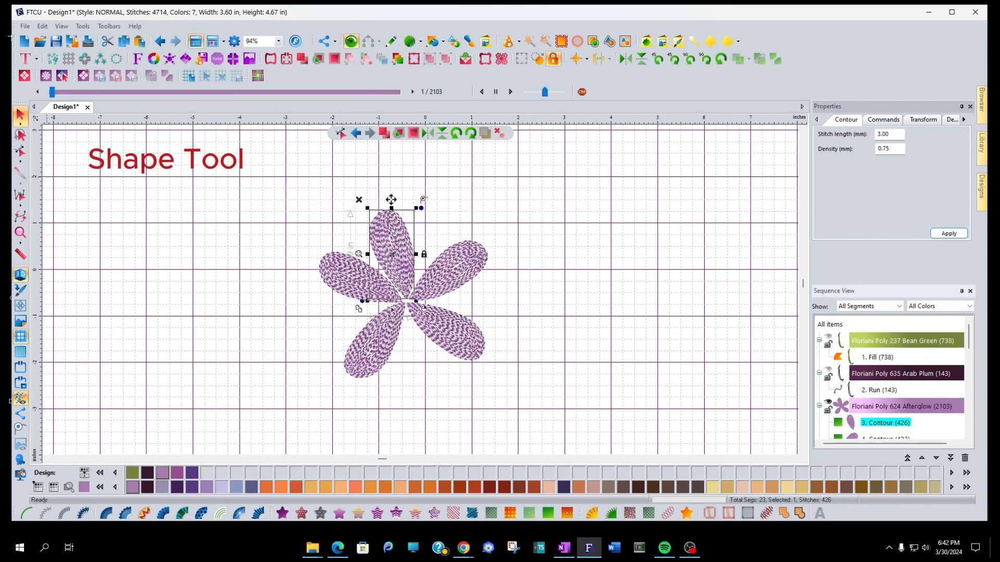
pyautogui.click(20, 151)
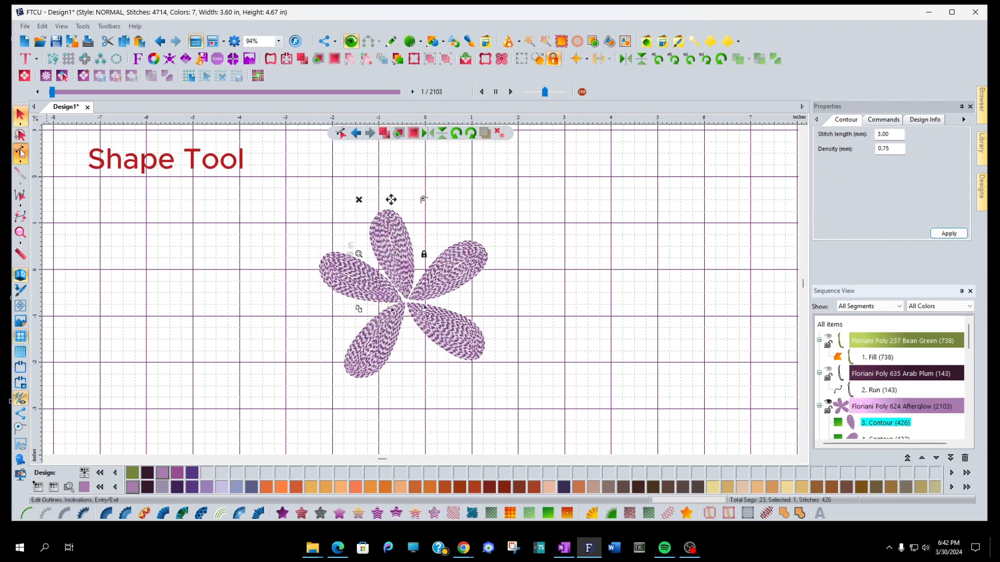
pyautogui.click(431, 290)
pyautogui.click(416, 315)
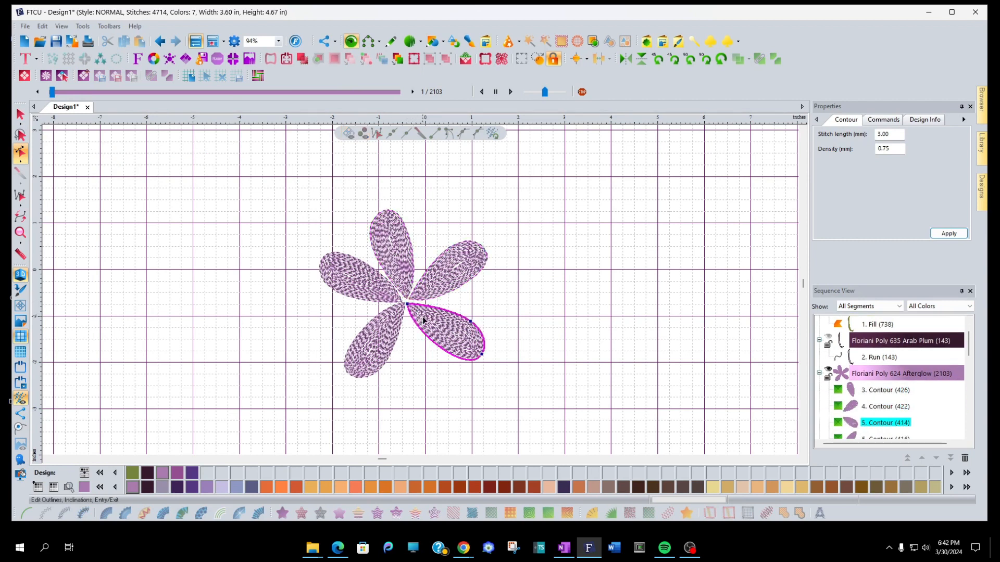
pyautogui.click(393, 327)
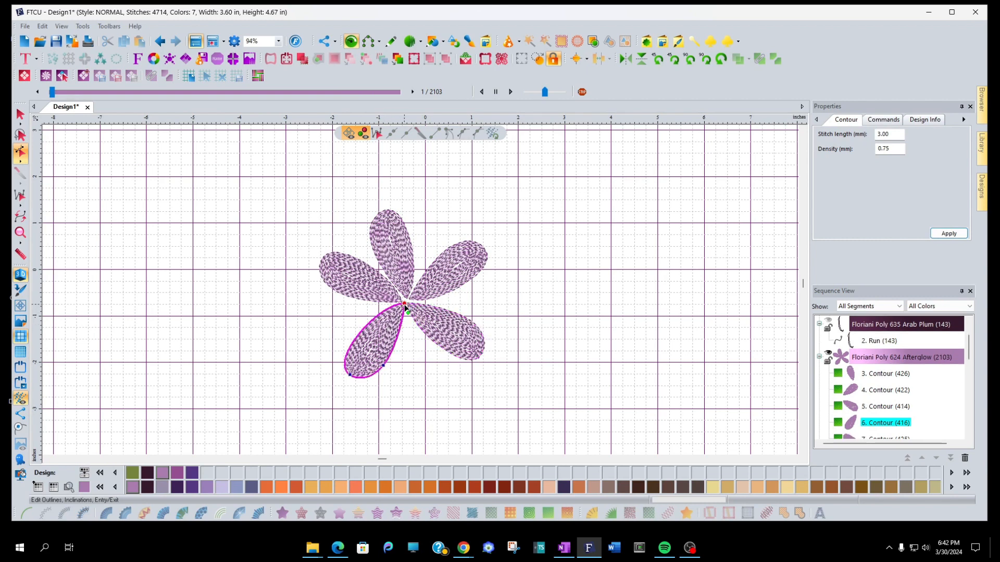
pyautogui.click(374, 293)
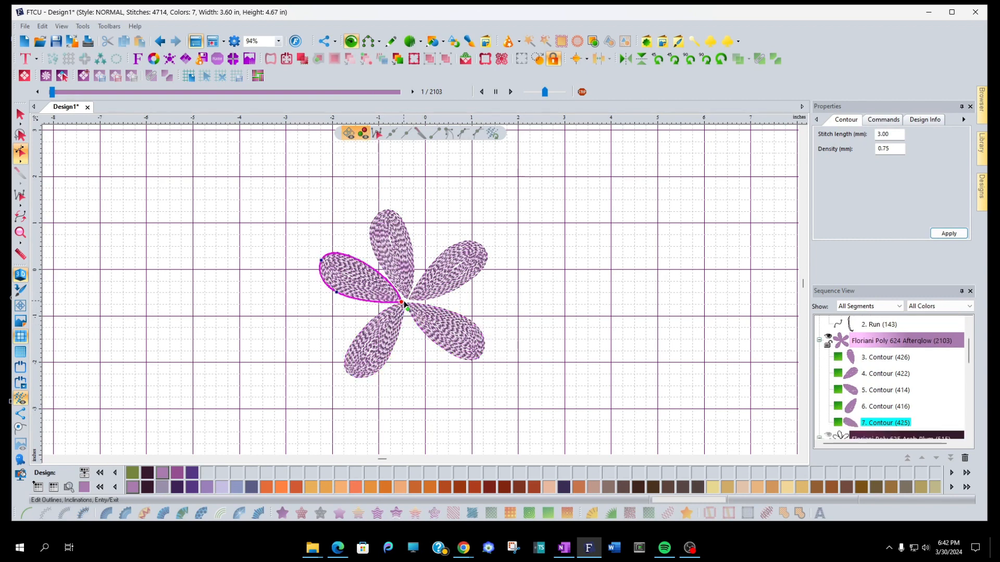
pyautogui.click(536, 276)
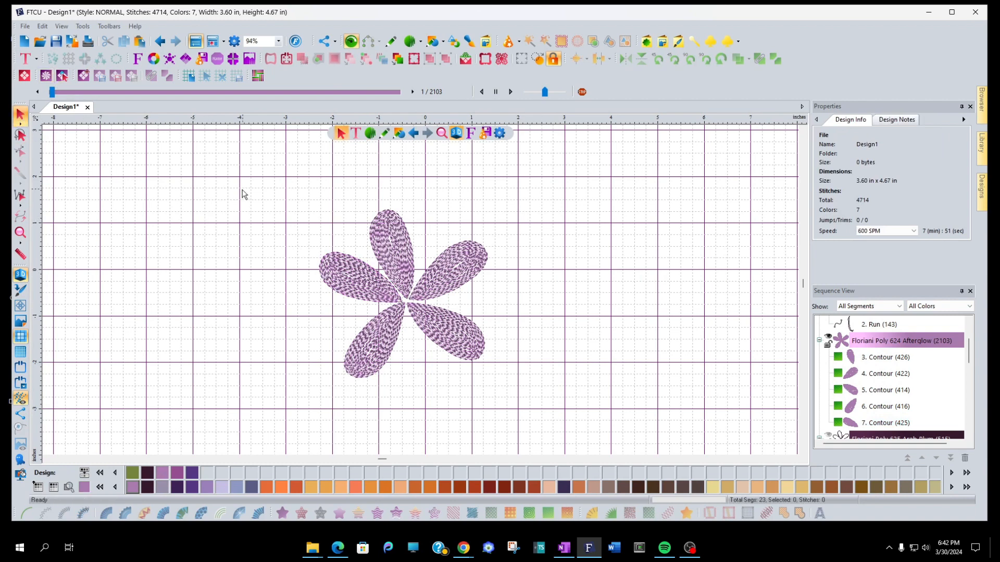
# Select all five Afterglow petals and automatically optimize their entry and exit points
pyautogui.moveTo(250, 185); pyautogui.dragTo(614, 423)
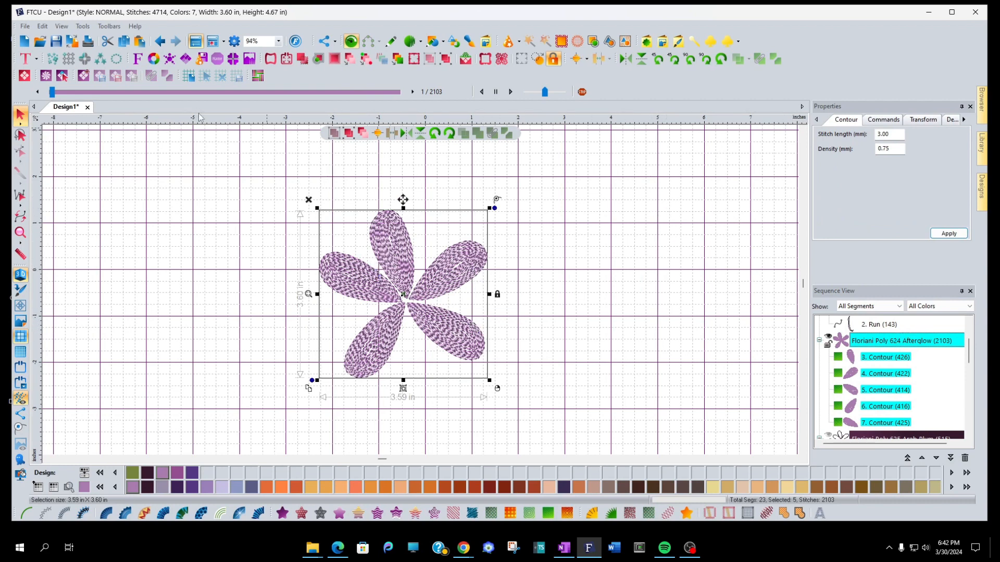
pyautogui.click(366, 61)
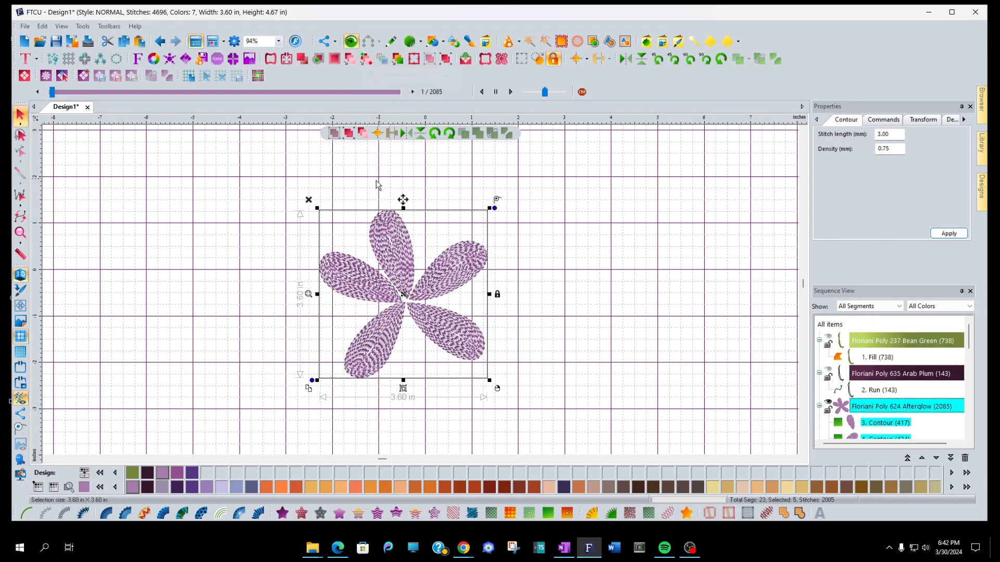
pyautogui.click(238, 224)
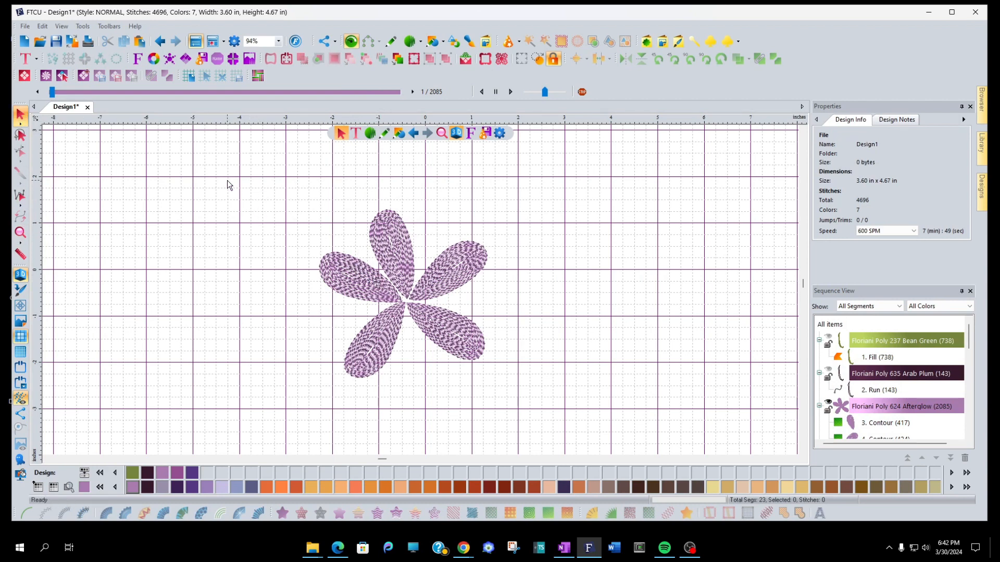
# Recheck each Afterglow petal's entry and exit points with the Shape tool, starting from the first contour segment
pyautogui.click(391, 241)
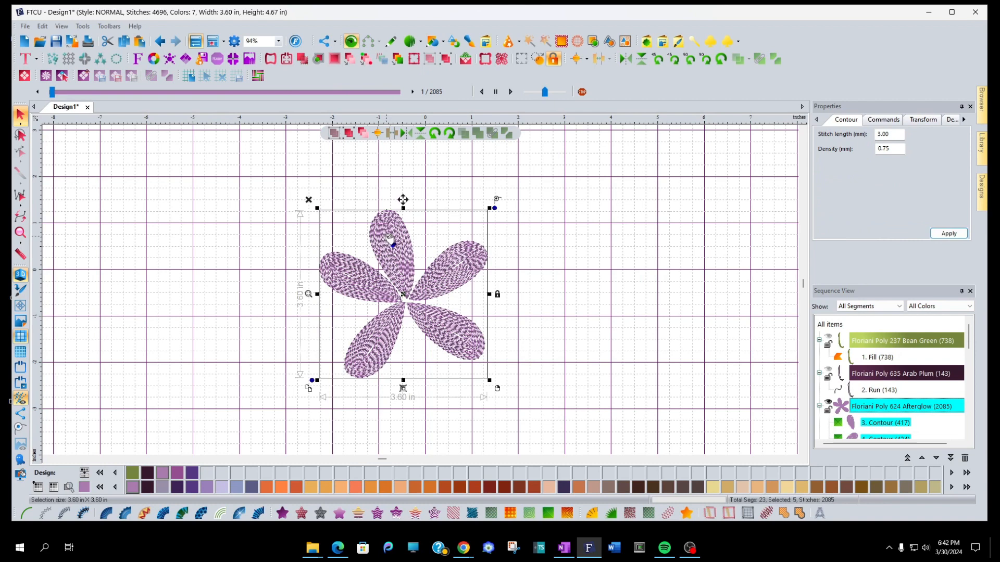
pyautogui.click(542, 277)
pyautogui.click(367, 278)
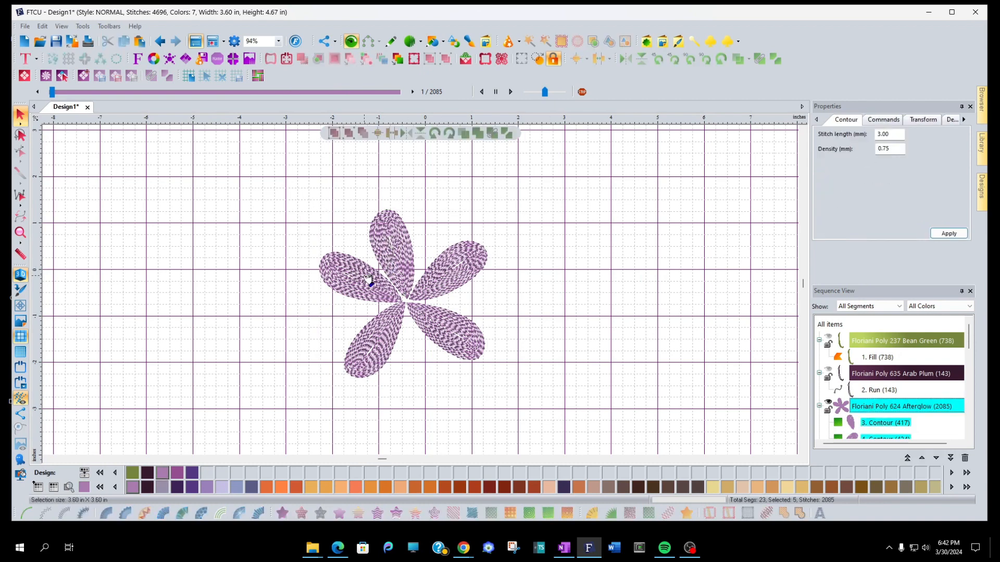
pyautogui.scroll(-1, 893, 426)
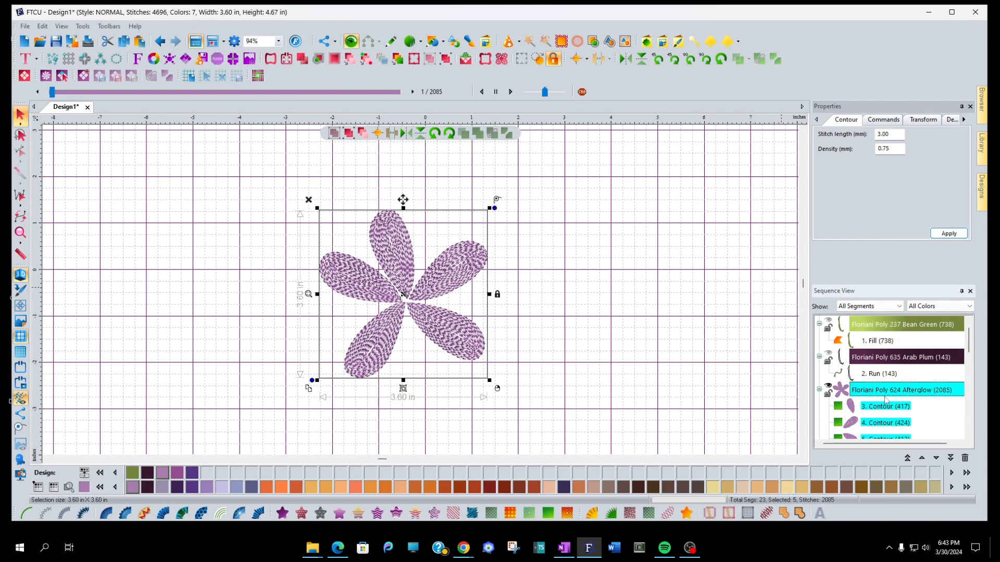
pyautogui.click(883, 408)
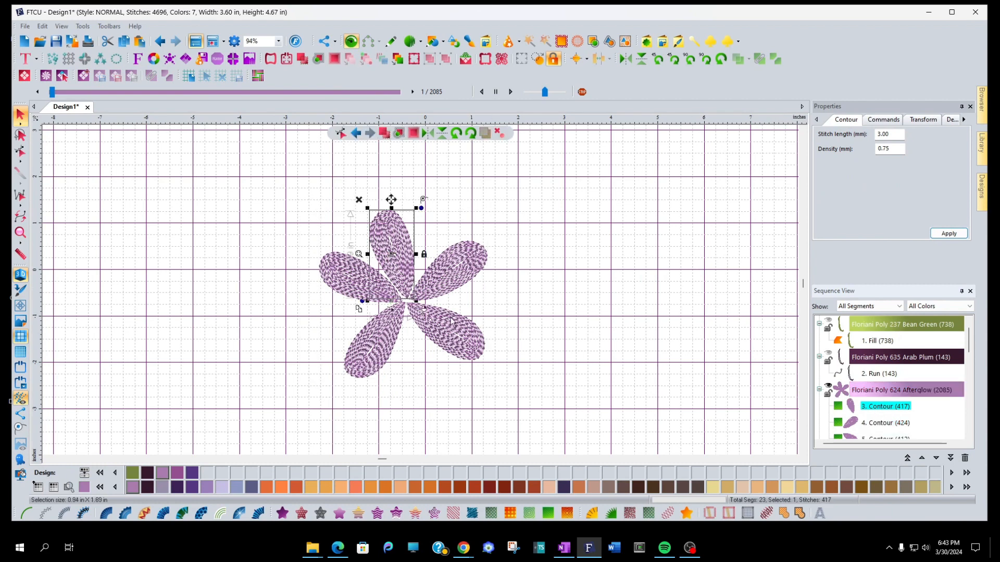
pyautogui.click(20, 151)
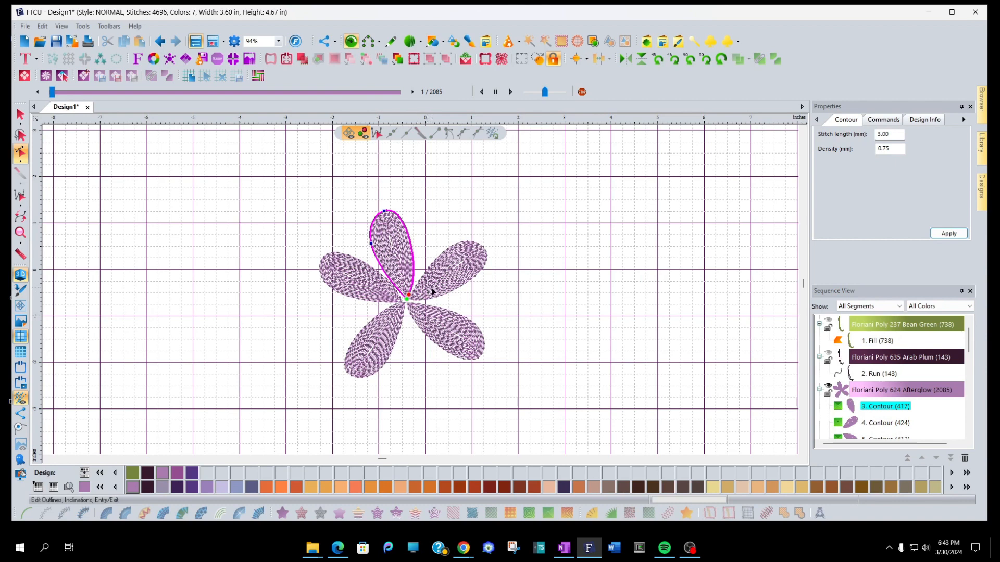
pyautogui.click(432, 292)
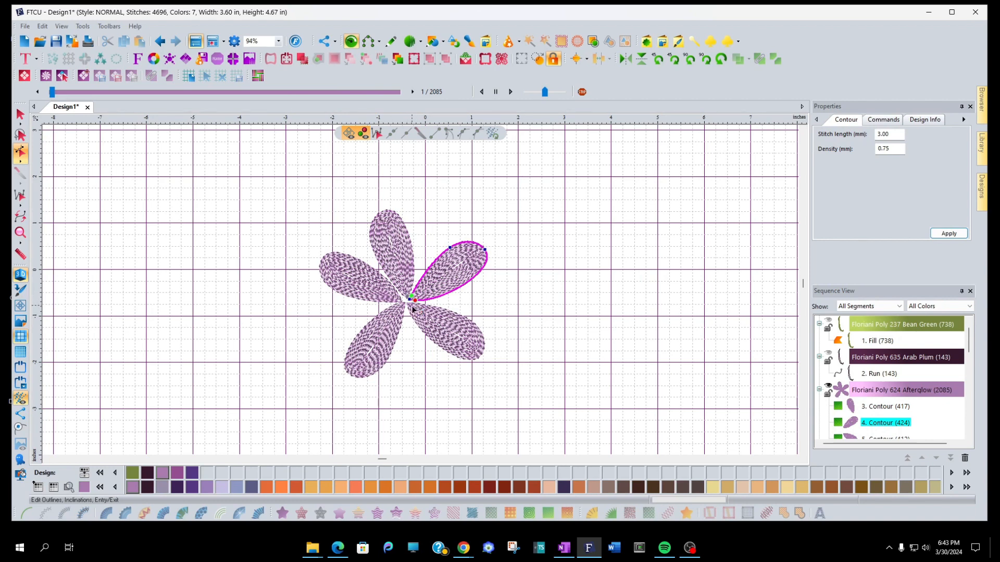
pyautogui.click(434, 319)
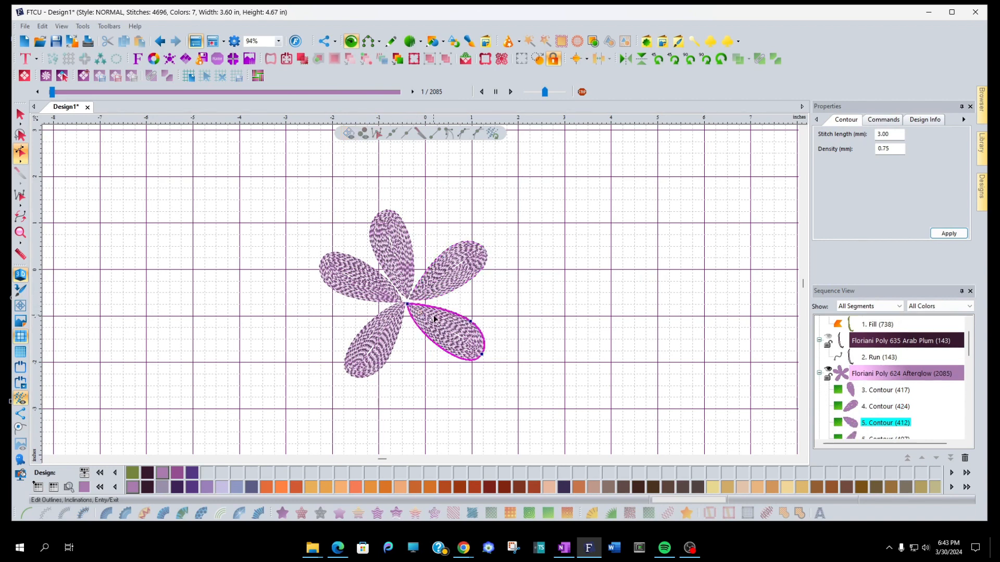
pyautogui.click(396, 317)
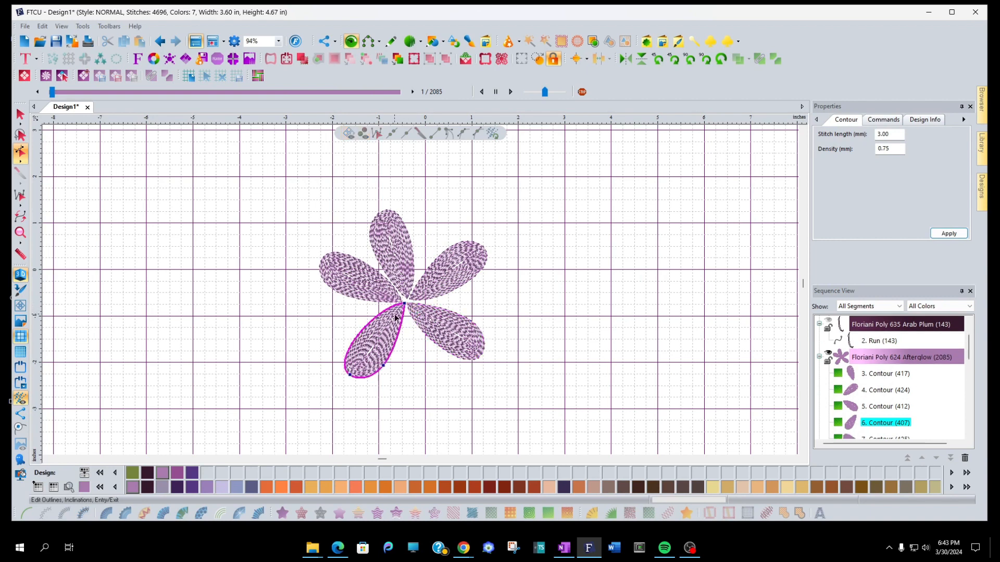
pyautogui.click(378, 298)
pyautogui.click(411, 282)
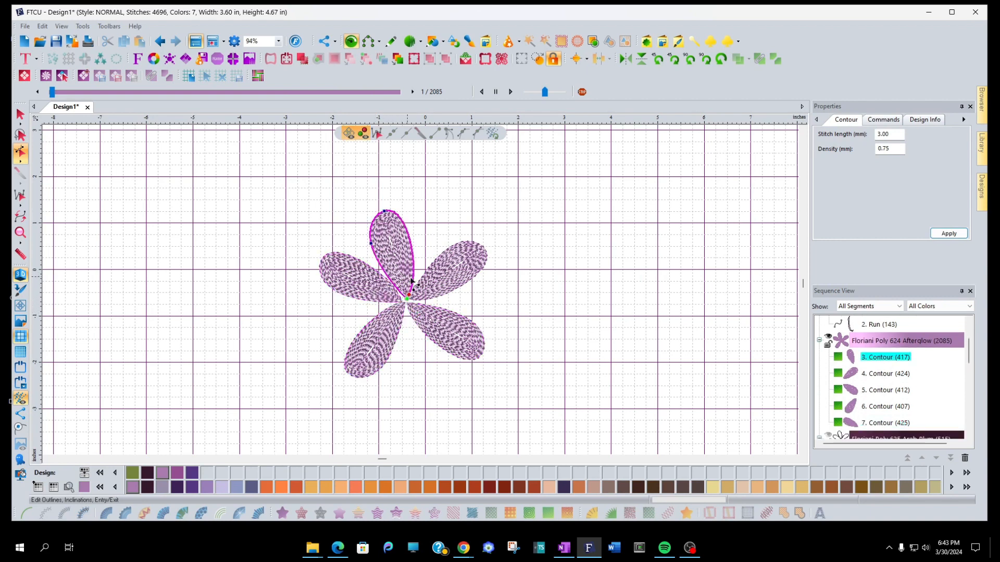
pyautogui.click(448, 279)
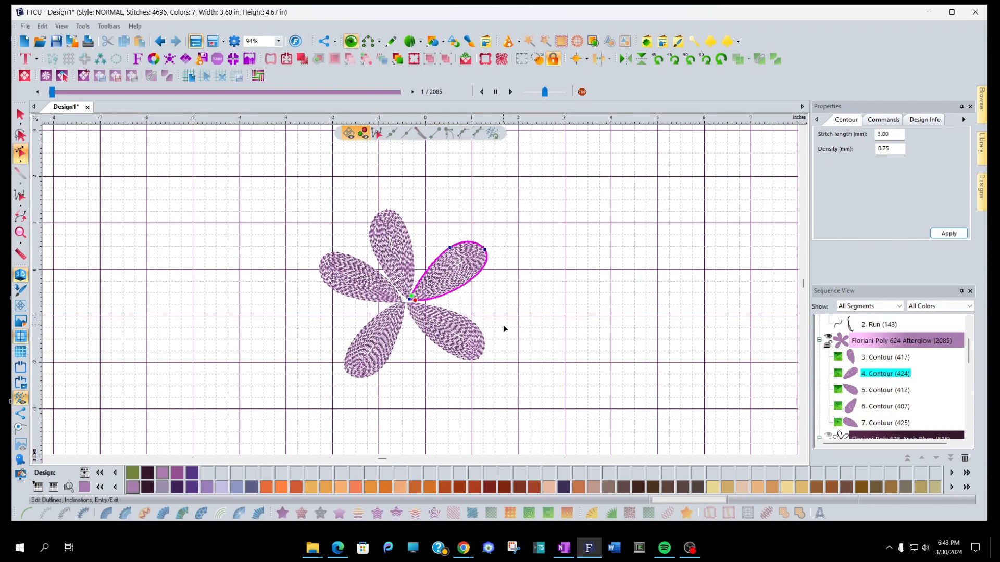
# Display the Arab Plum outlines of the five large petals and optimize their entry and exit points
pyautogui.press('Escape')
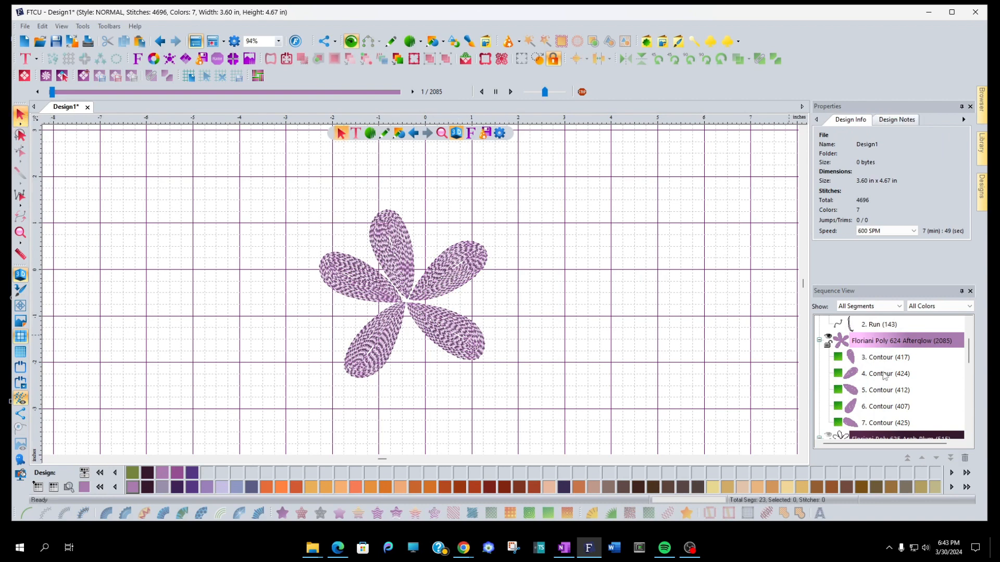
pyautogui.scroll(-2, 885, 380)
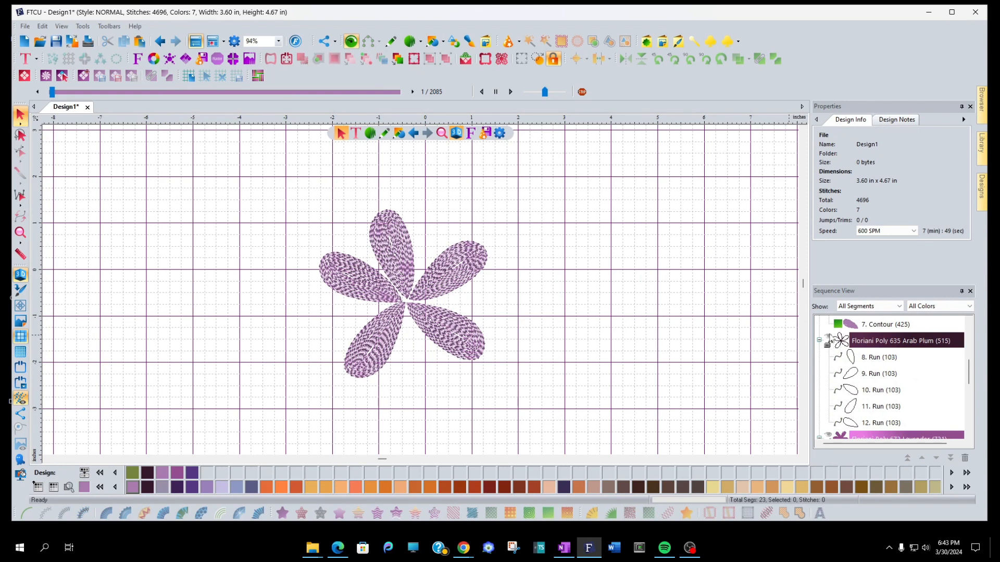
pyautogui.click(833, 341)
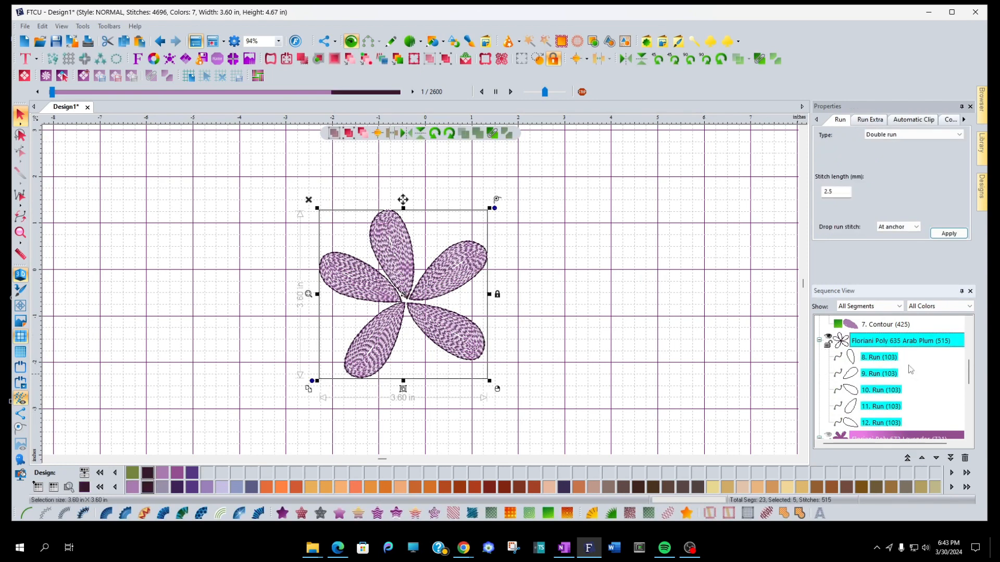
pyautogui.scroll(2, 930, 372)
pyautogui.scroll(-5, 929, 370)
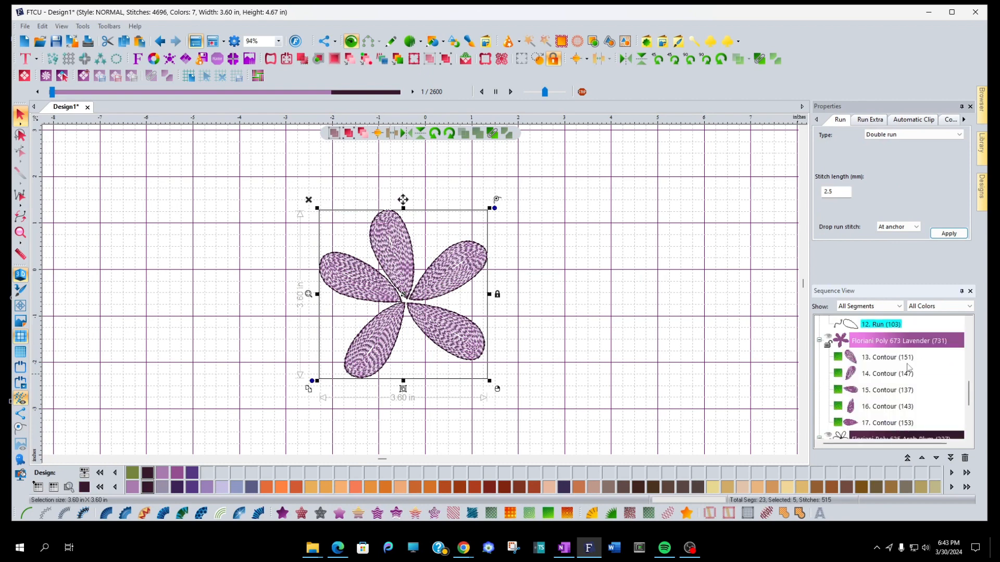
pyautogui.scroll(2, 909, 365)
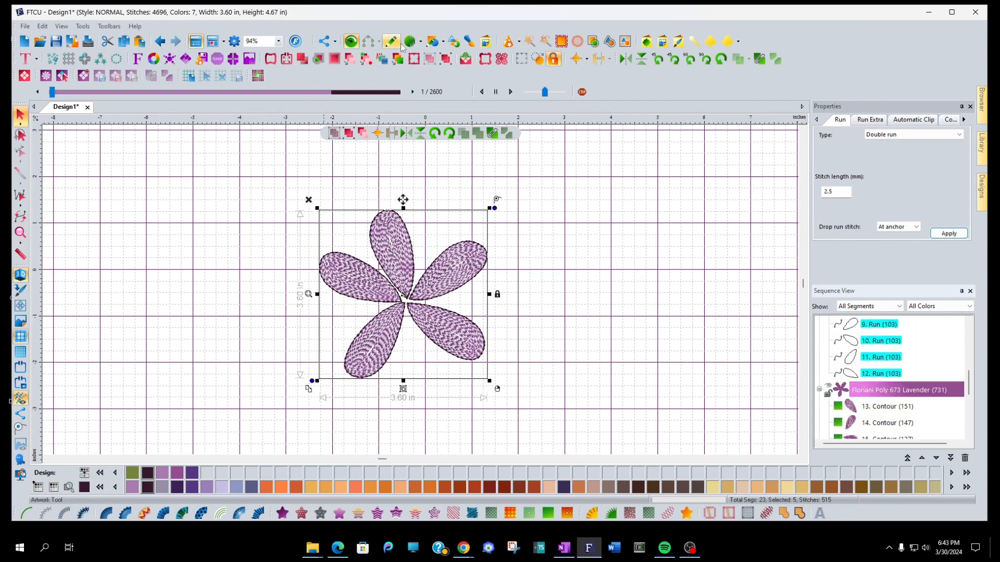
pyautogui.click(368, 60)
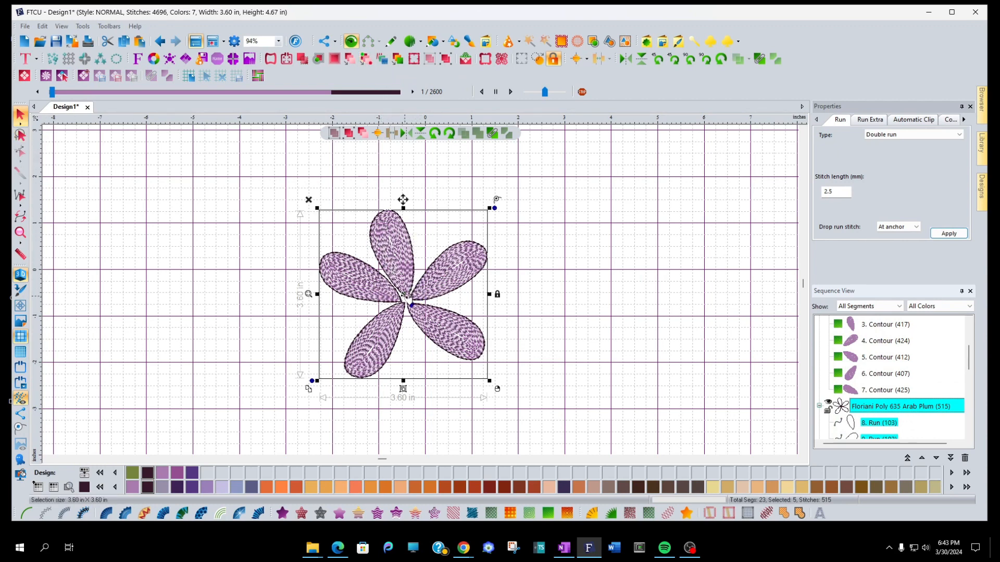
# Check the entry and exit points of the first two large-petal outline runs with the Shape tool
pyautogui.click(879, 426)
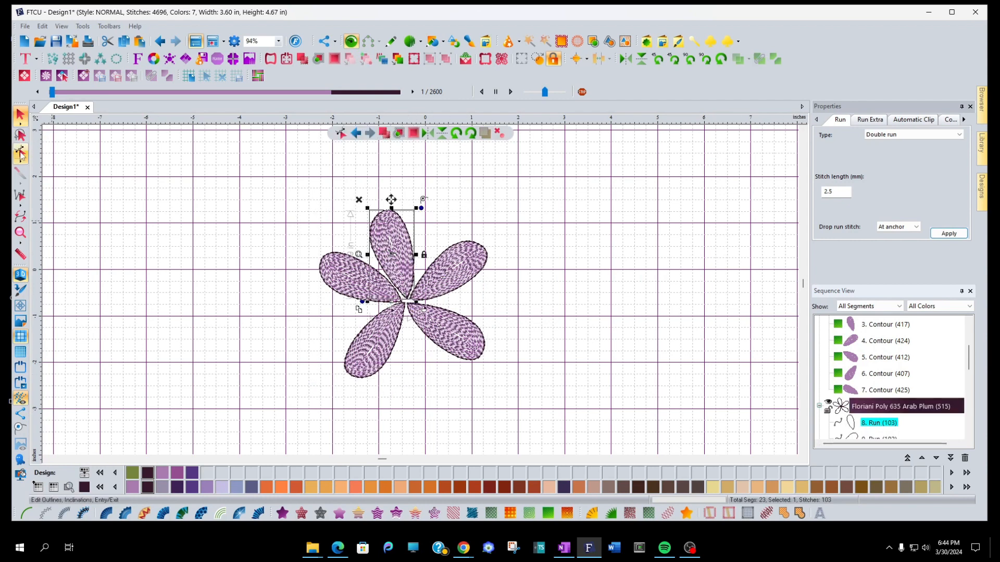
pyautogui.click(21, 153)
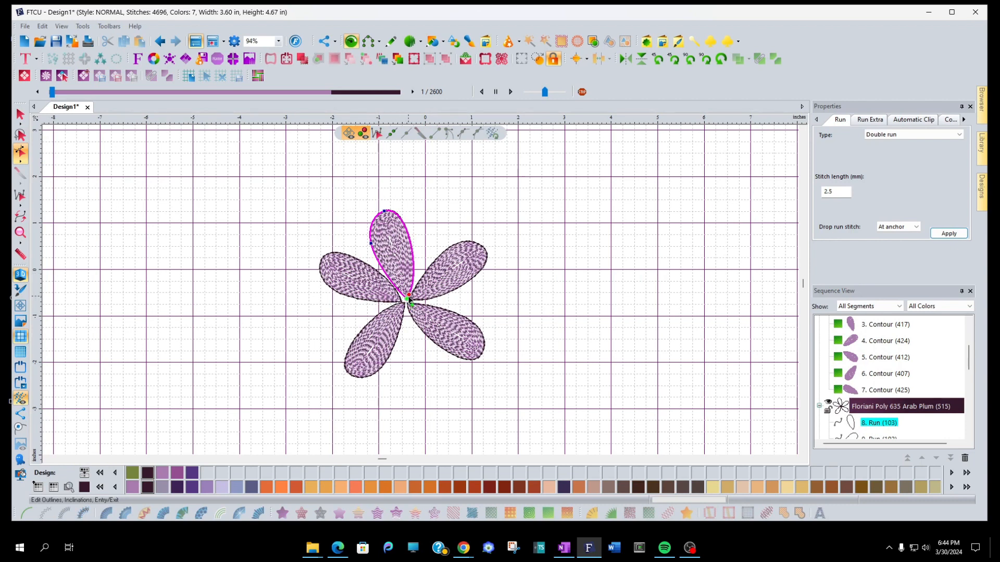
pyautogui.scroll(-1, 920, 427)
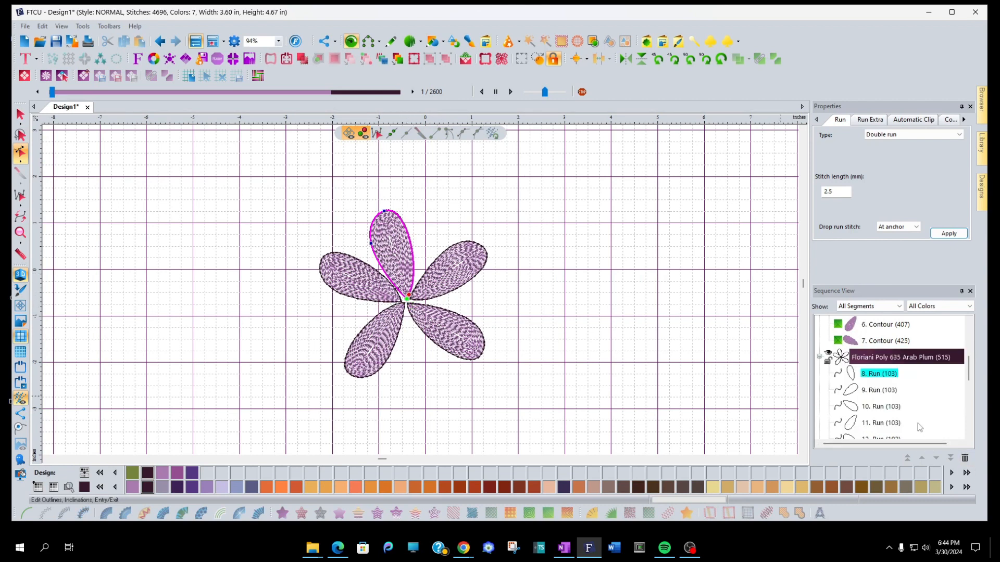
pyautogui.click(878, 392)
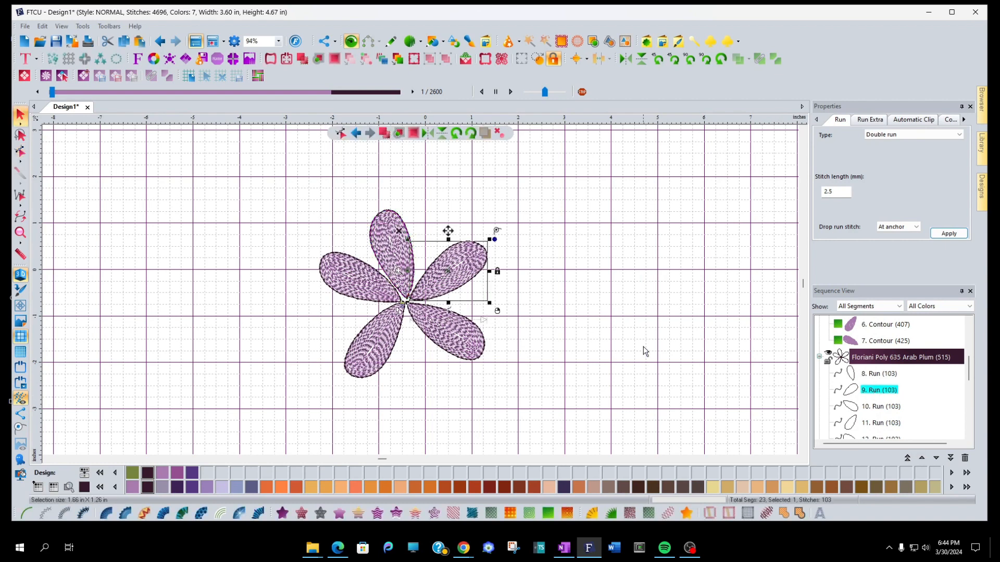
pyautogui.click(21, 152)
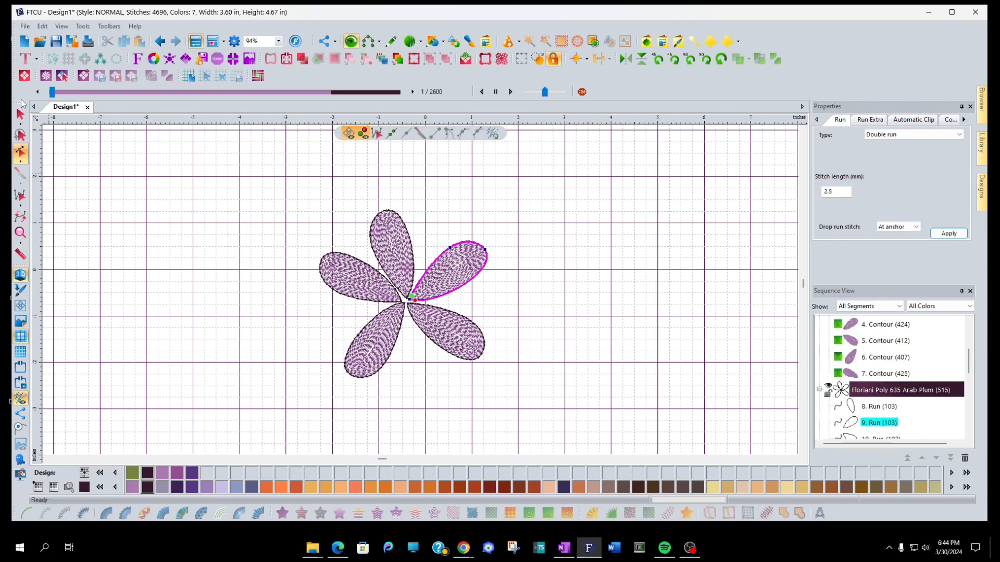
# Display the hidden Lavender group of small inner petals and change its thread color to Grape Jelly
pyautogui.click(893, 390)
pyautogui.scroll(-2, 892, 379)
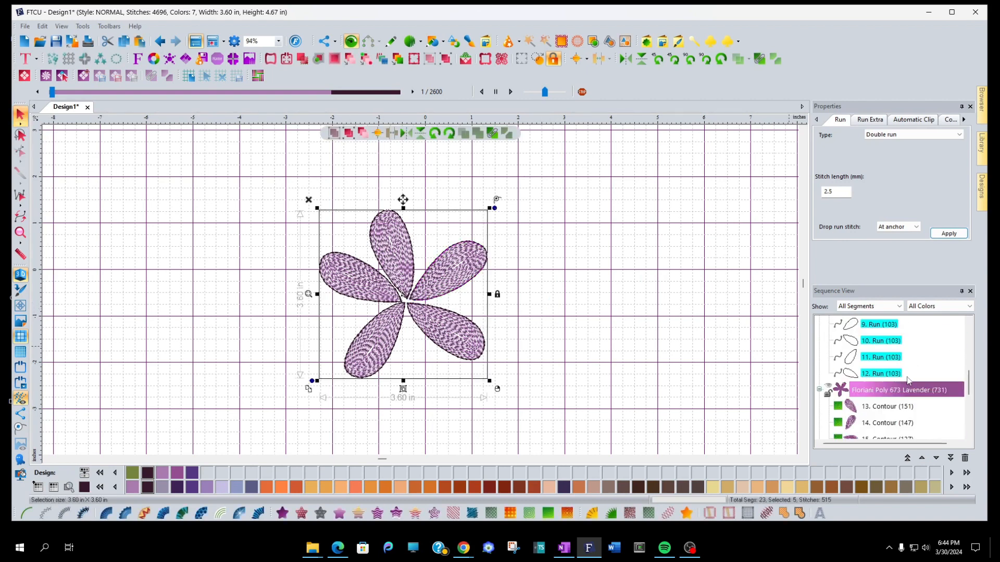
pyautogui.click(876, 393)
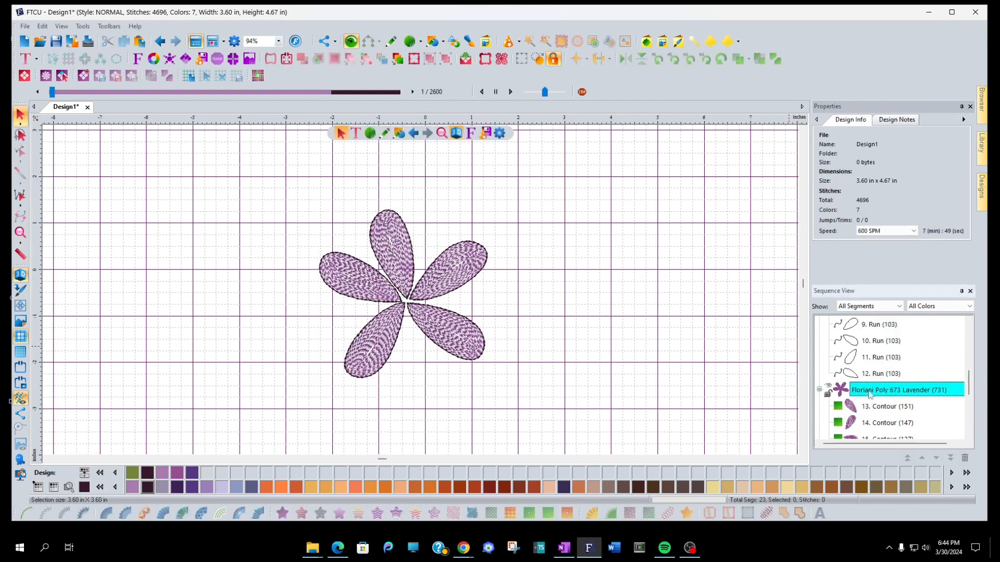
pyautogui.click(880, 407)
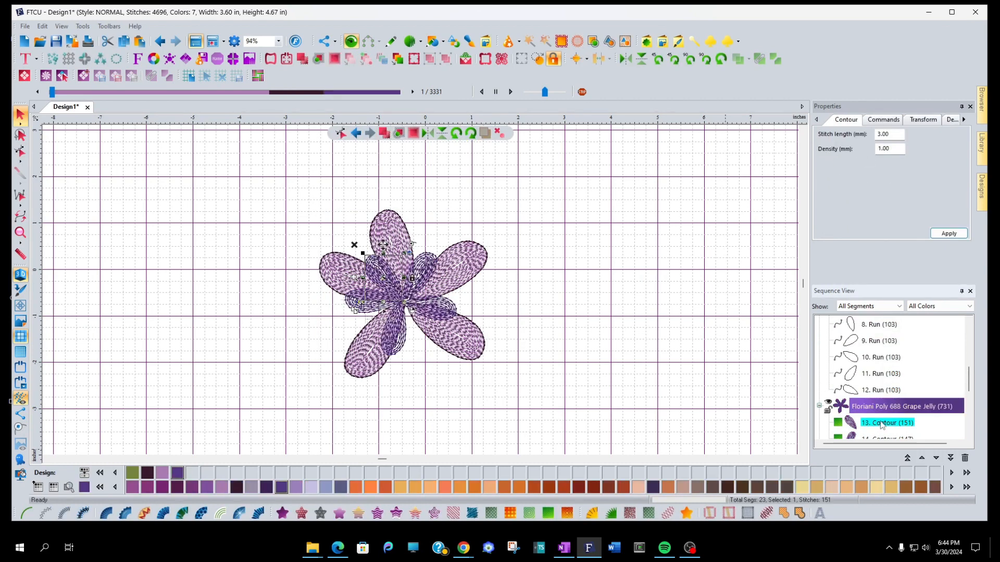
# Select all five small inner petal contours and optimize their entry and exit points
pyautogui.scroll(-2, 940, 420)
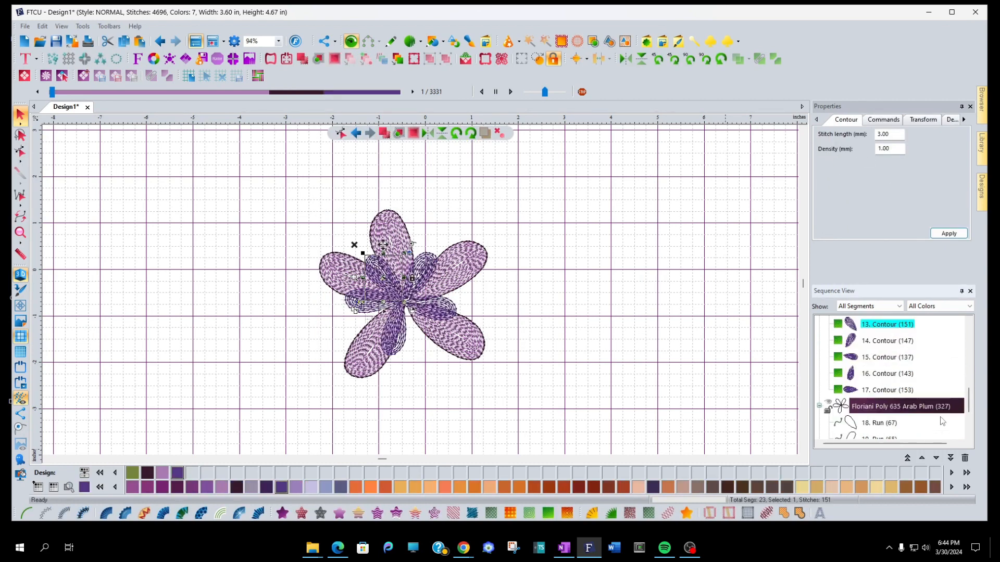
pyautogui.keyDown('shift'); pyautogui.click(885, 391); pyautogui.keyUp('shift')
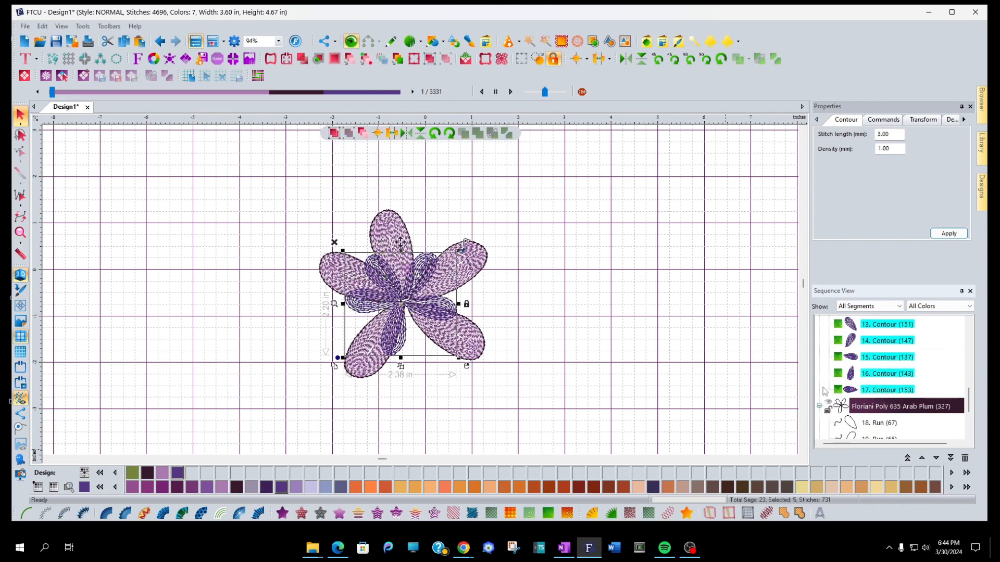
pyautogui.click(366, 61)
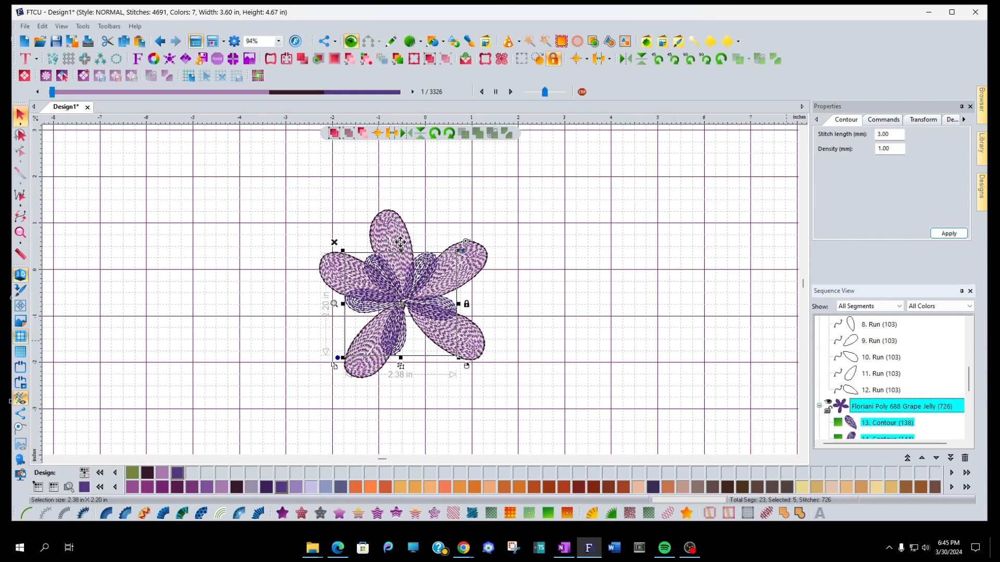
# Try to select the five hidden Arab Plum outline runs of the inner petals for entry and exit optimization
pyautogui.scroll(-3, 903, 387)
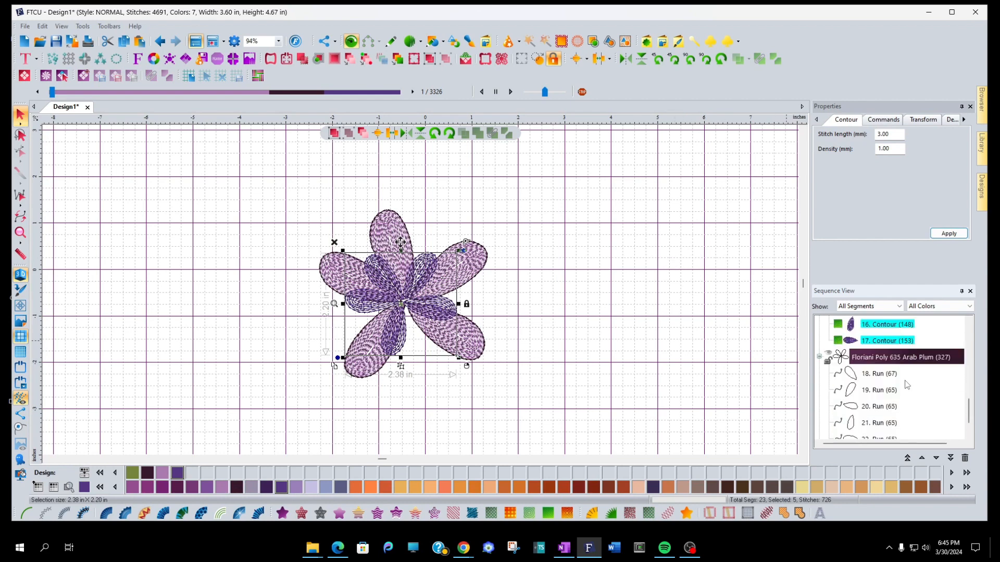
pyautogui.click(874, 359)
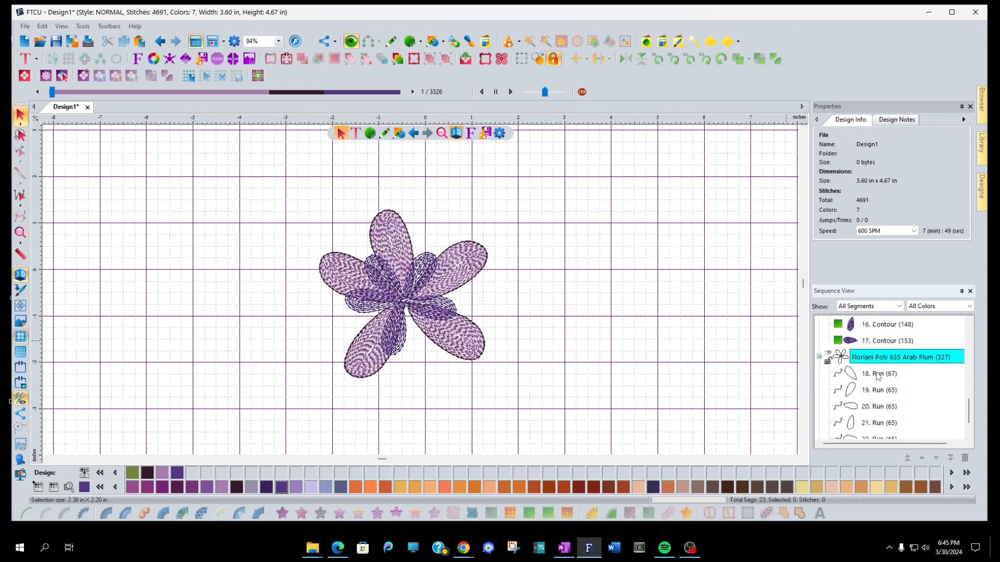
pyautogui.click(877, 375)
pyautogui.scroll(-1, 878, 382)
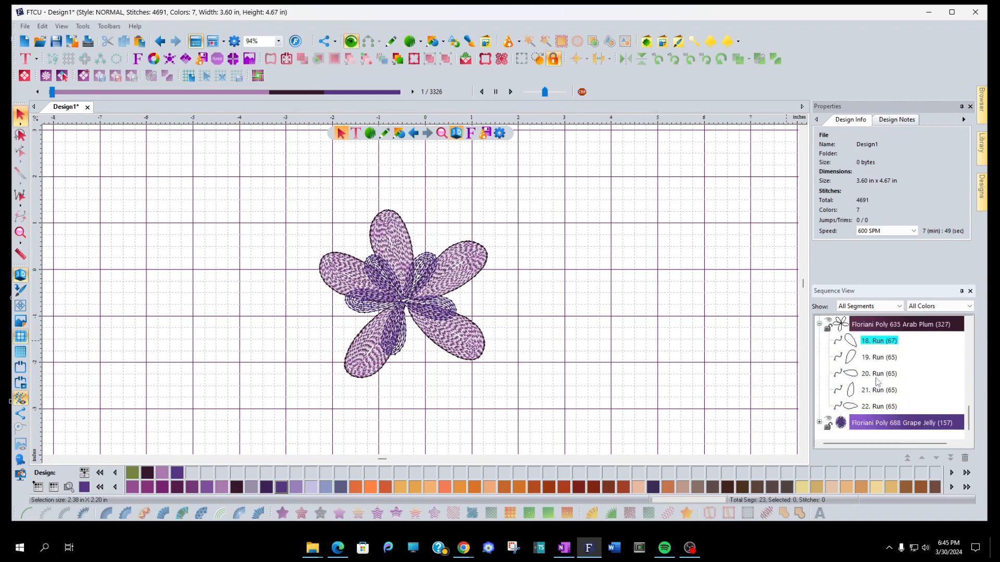
pyautogui.keyDown('shift'); pyautogui.click(875, 407); pyautogui.keyUp('shift')
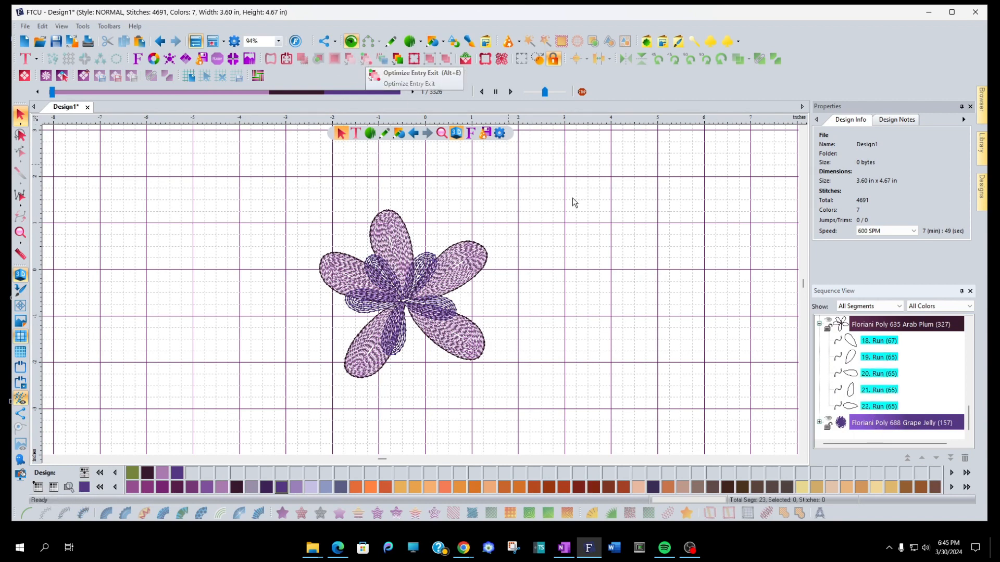
pyautogui.click(875, 342)
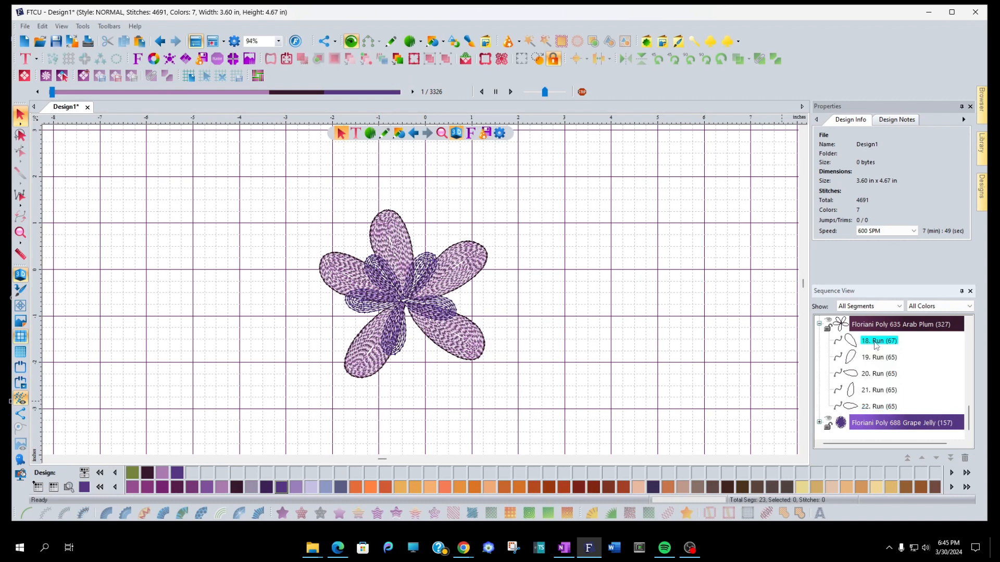
pyautogui.scroll(1, 875, 354)
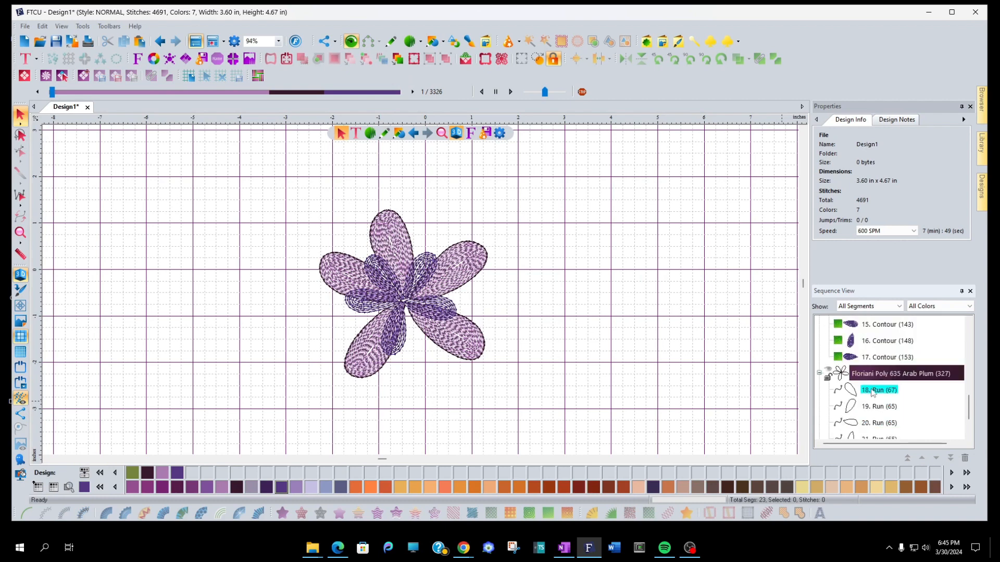
pyautogui.click(876, 409)
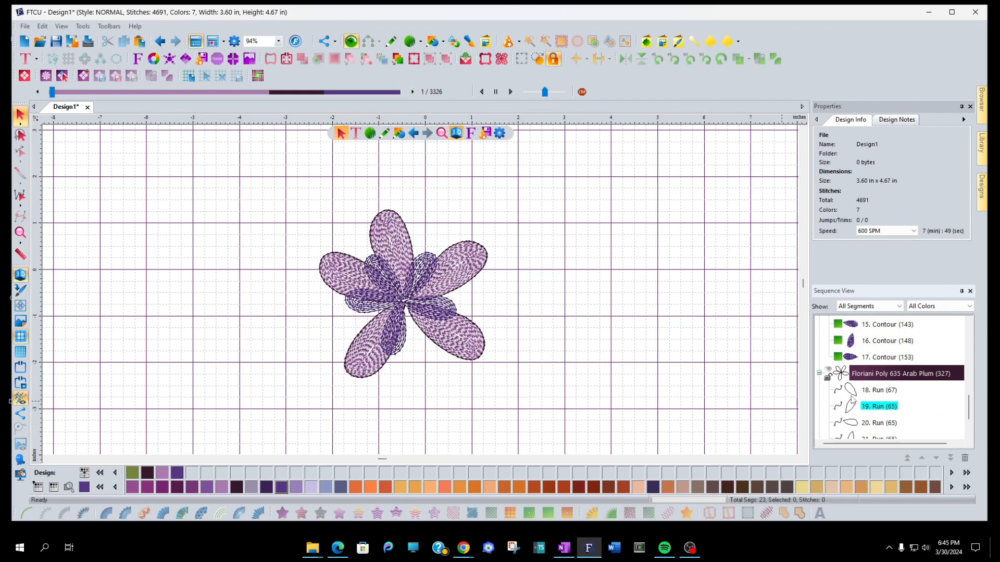
pyautogui.click(853, 394)
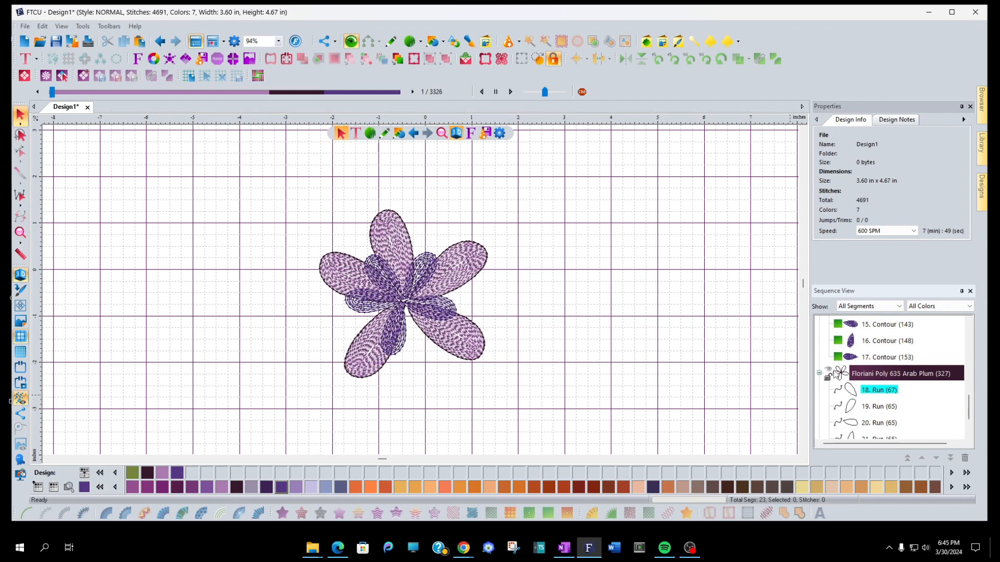
# Display the Arab Plum outlines of the small inner petals and optimize their entry and exit points
pyautogui.click(828, 369)
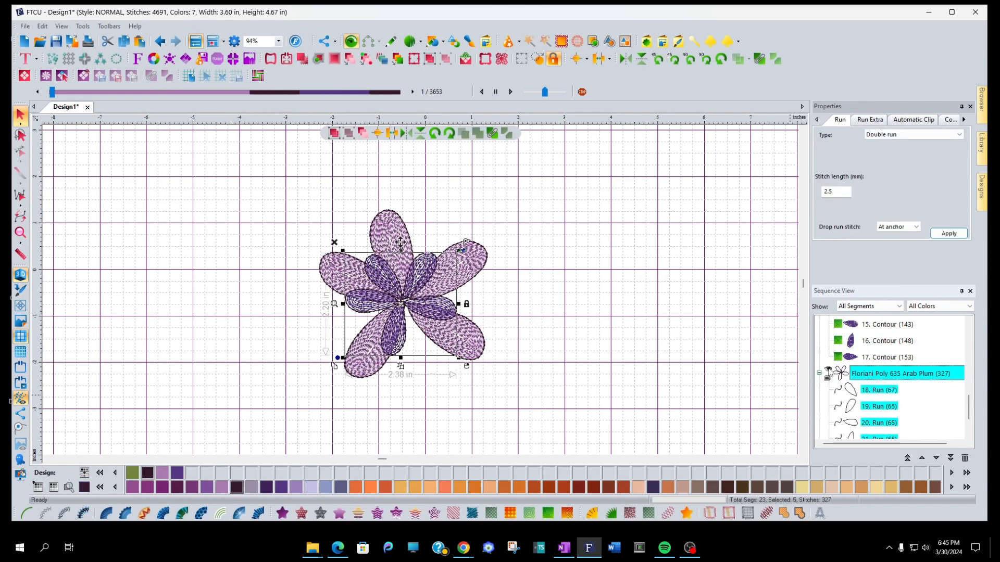
pyautogui.scroll(-1, 880, 398)
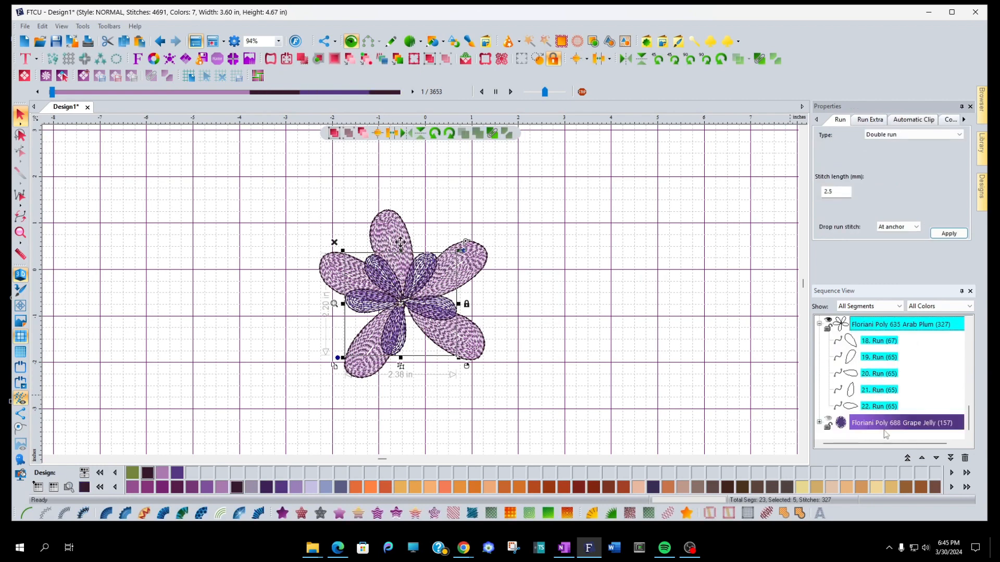
pyautogui.scroll(2, 877, 402)
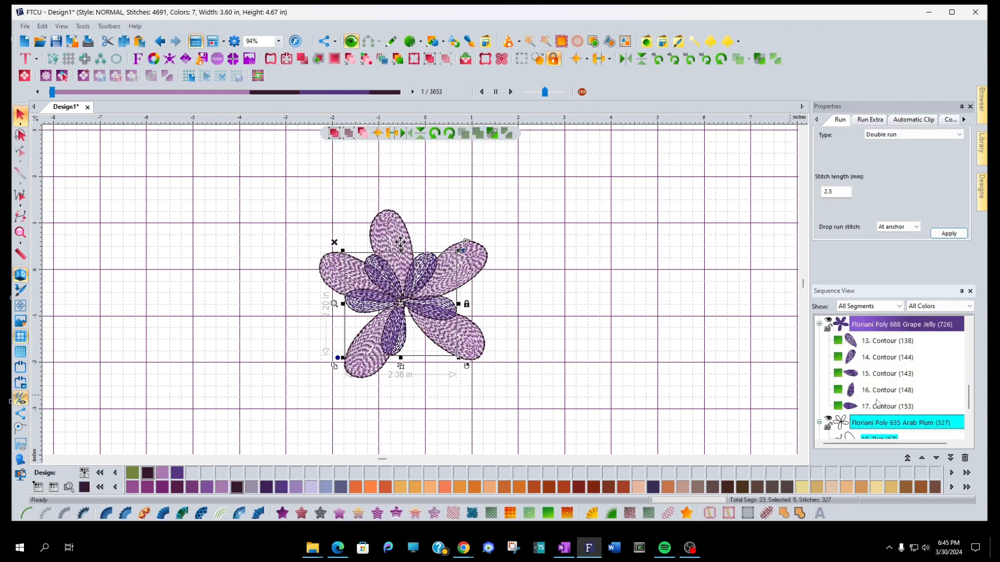
pyautogui.scroll(-2, 878, 402)
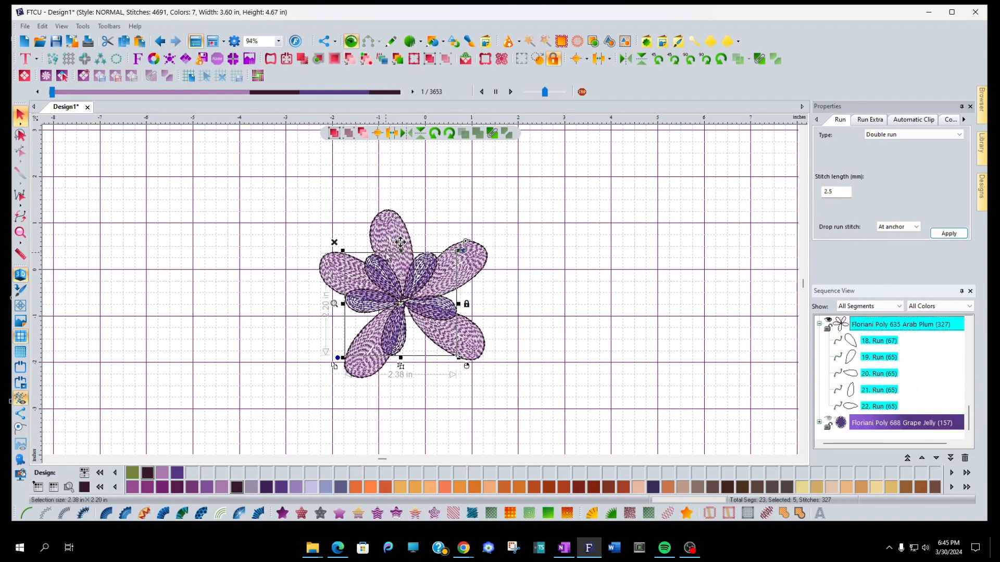
pyautogui.click(366, 60)
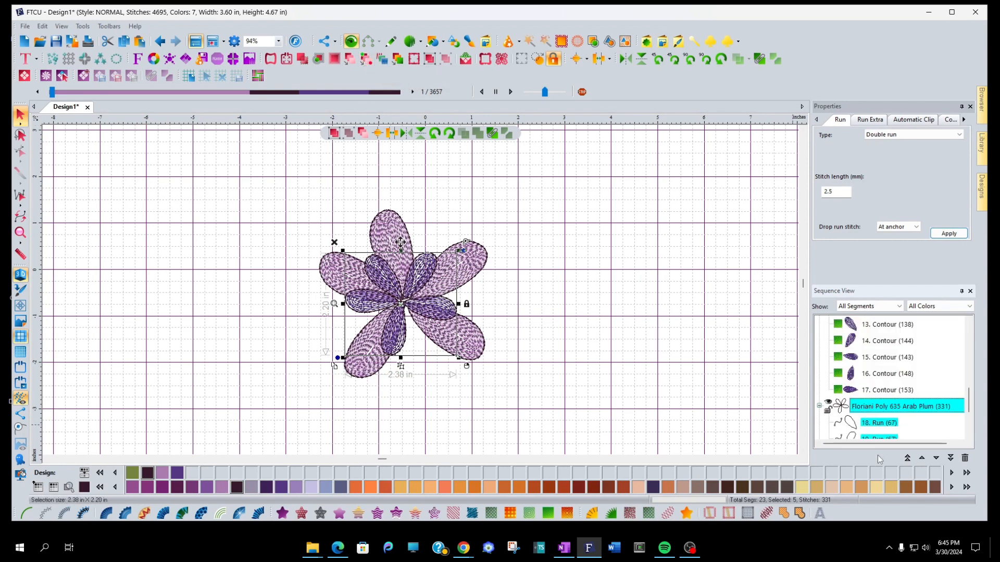
# Make the Grape Jelly flower center, the Bean Green stem and the stem's Arab Plum outline visible again
pyautogui.scroll(-3, 879, 417)
pyautogui.click(866, 423)
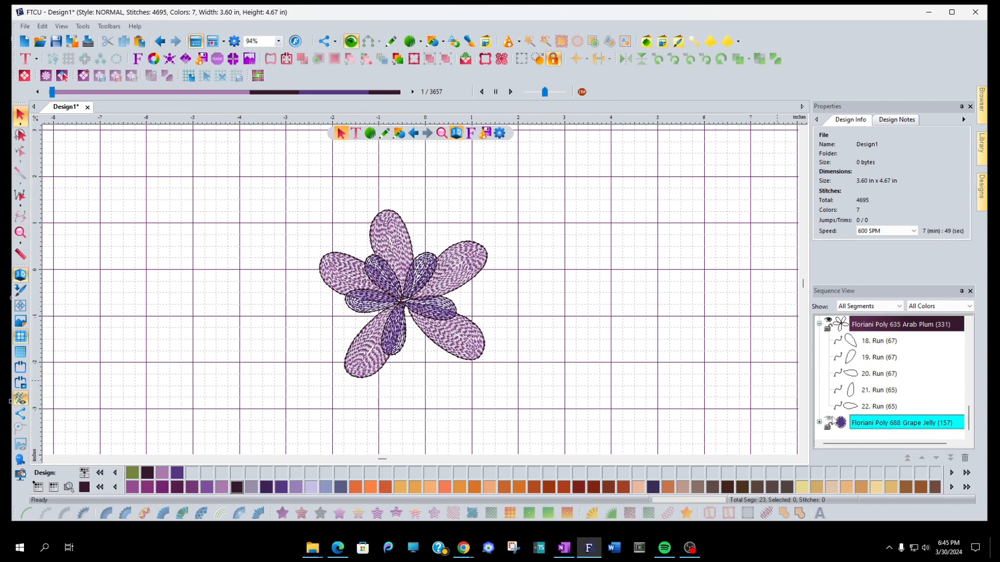
pyautogui.click(833, 423)
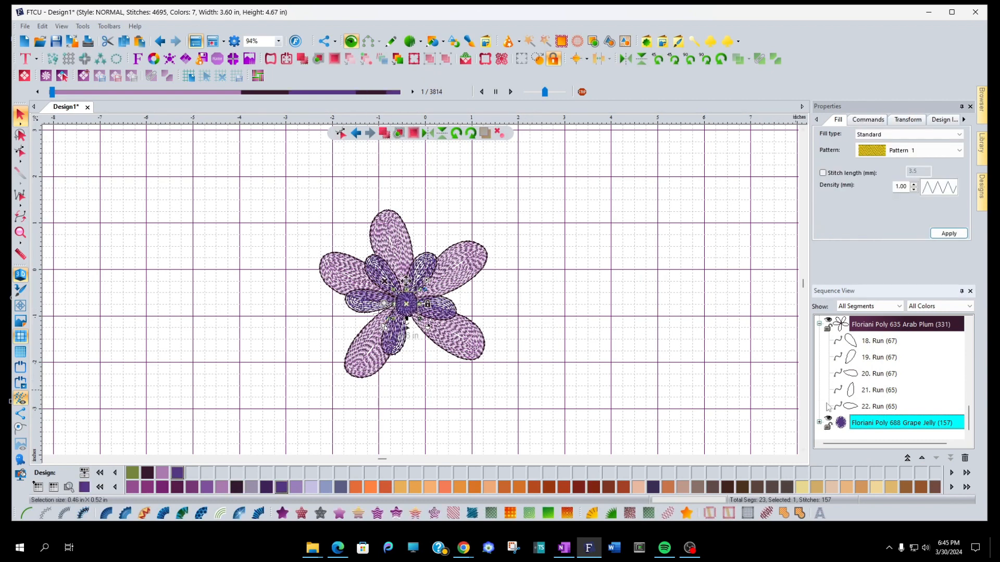
pyautogui.scroll(10, 900, 422)
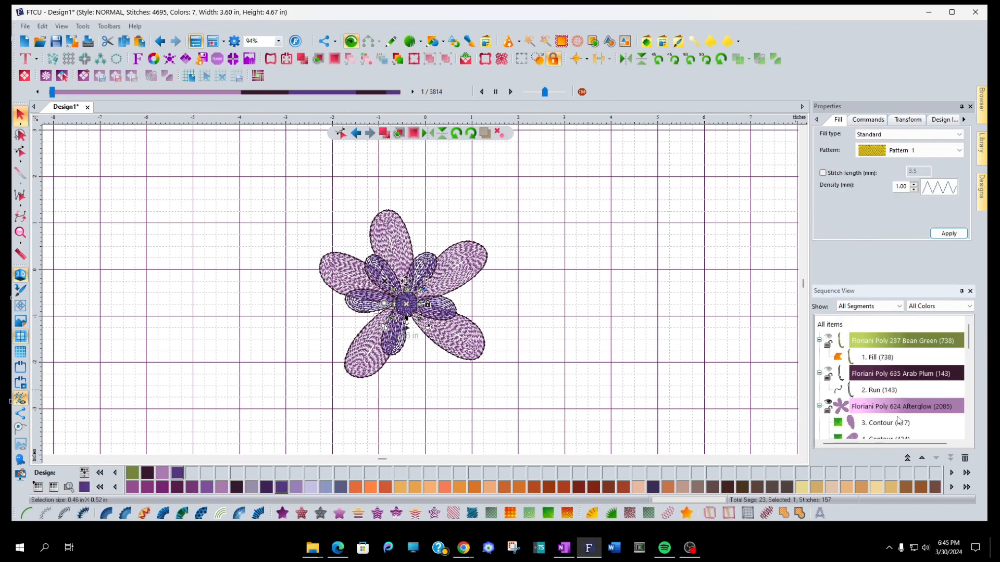
pyautogui.click(828, 337)
pyautogui.click(828, 370)
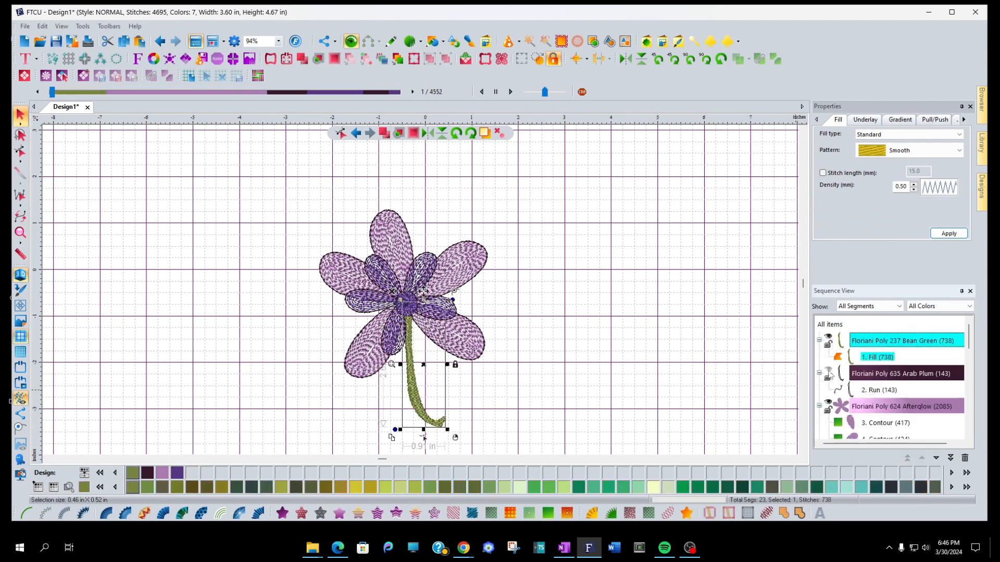
pyautogui.click(879, 390)
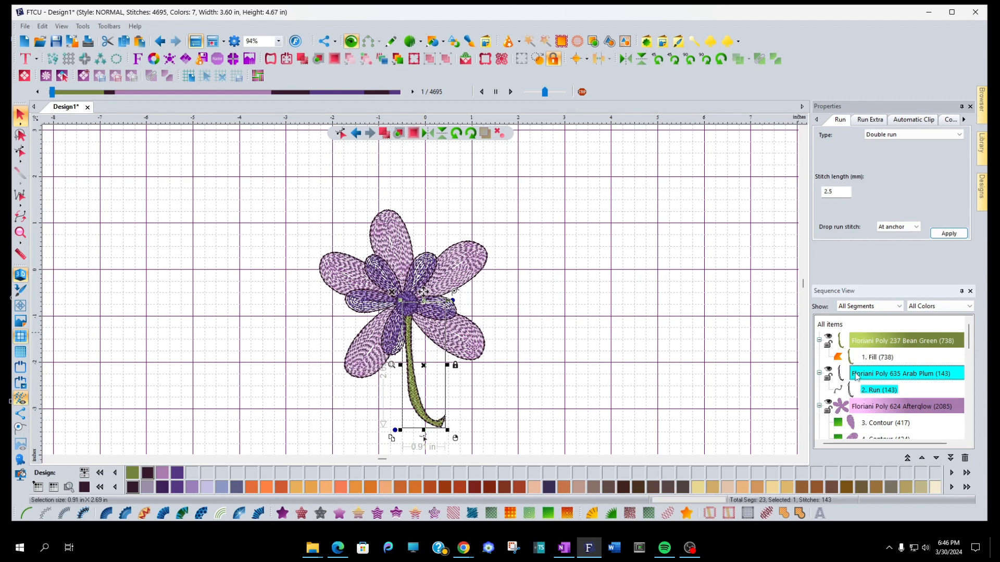
# Review the sewing order by selecting the Afterglow petals, the Grape Jelly inner petals and the Grape Jelly center in the sequence
pyautogui.click(865, 408)
pyautogui.scroll(-3, 868, 407)
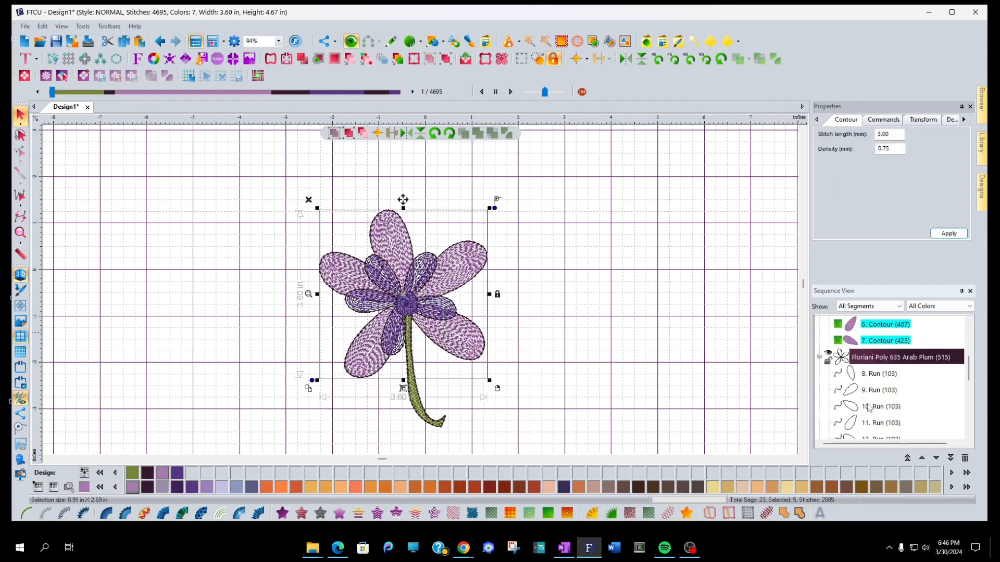
pyautogui.scroll(-2, 880, 421)
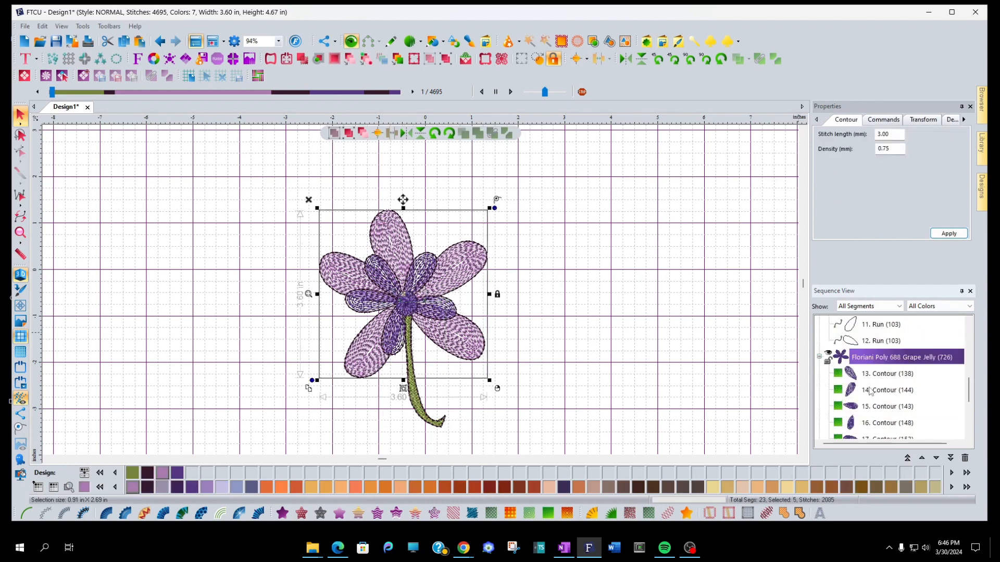
pyautogui.click(873, 361)
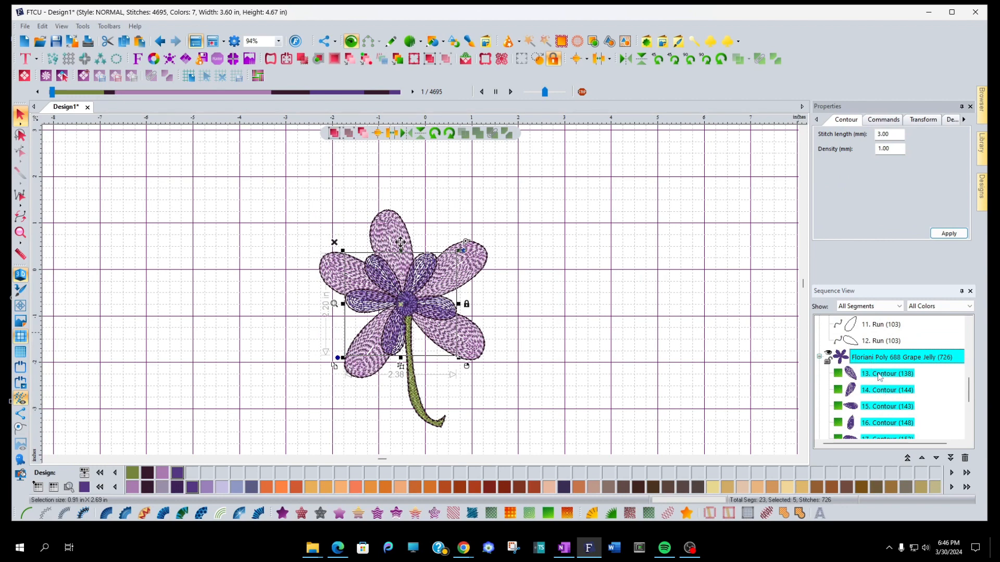
pyautogui.scroll(-2, 875, 379)
pyautogui.scroll(-2, 874, 422)
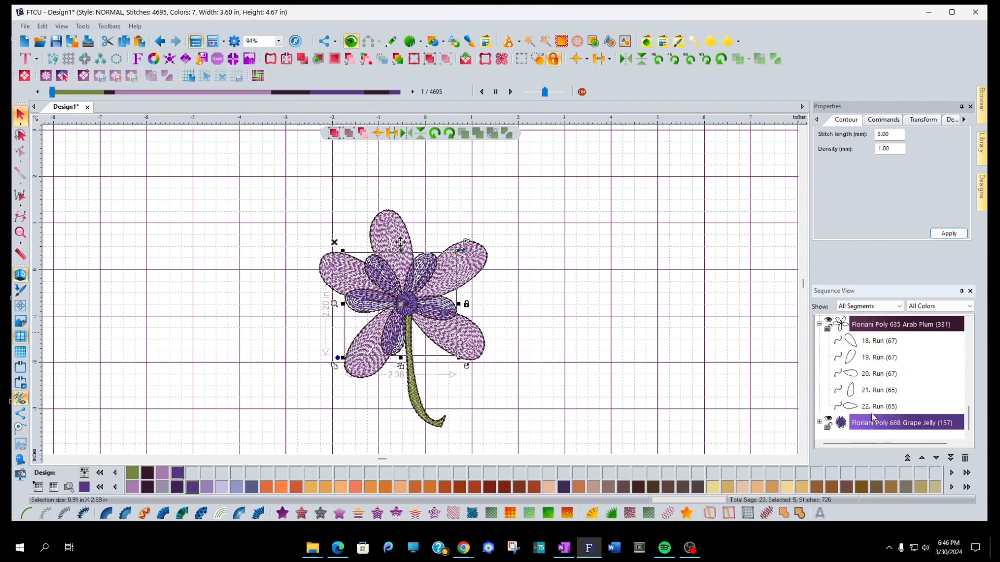
pyautogui.click(850, 425)
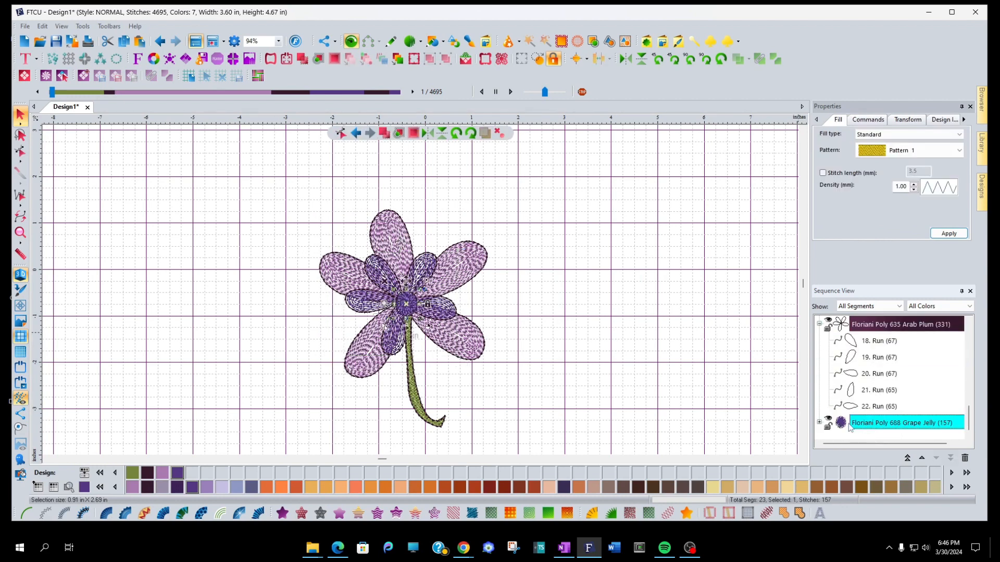
# Clear the selection and scrub through the flower's full stitch-out simulation from the first stitch to the last
pyautogui.click(695, 370)
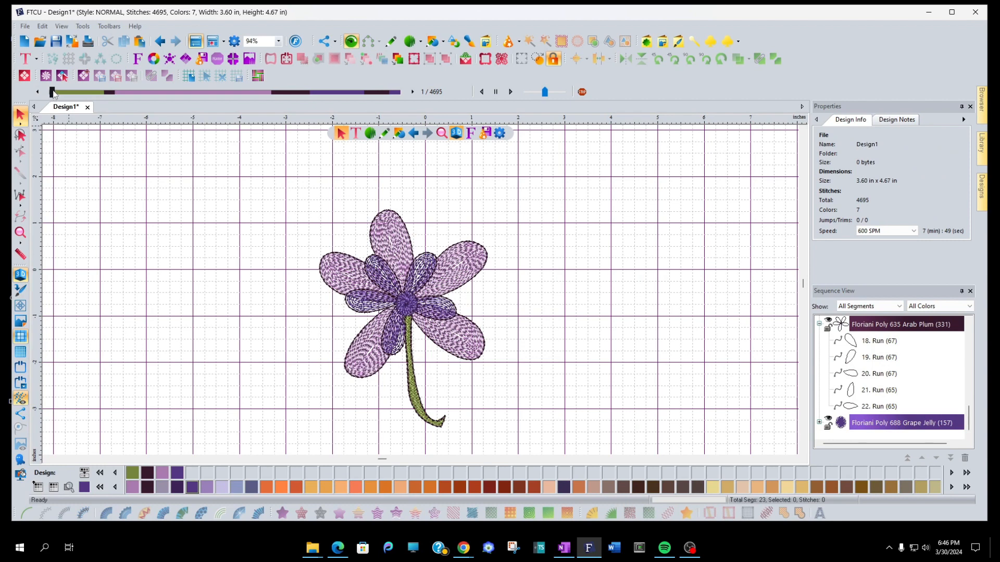
pyautogui.moveTo(53, 93); pyautogui.dragTo(276, 126)
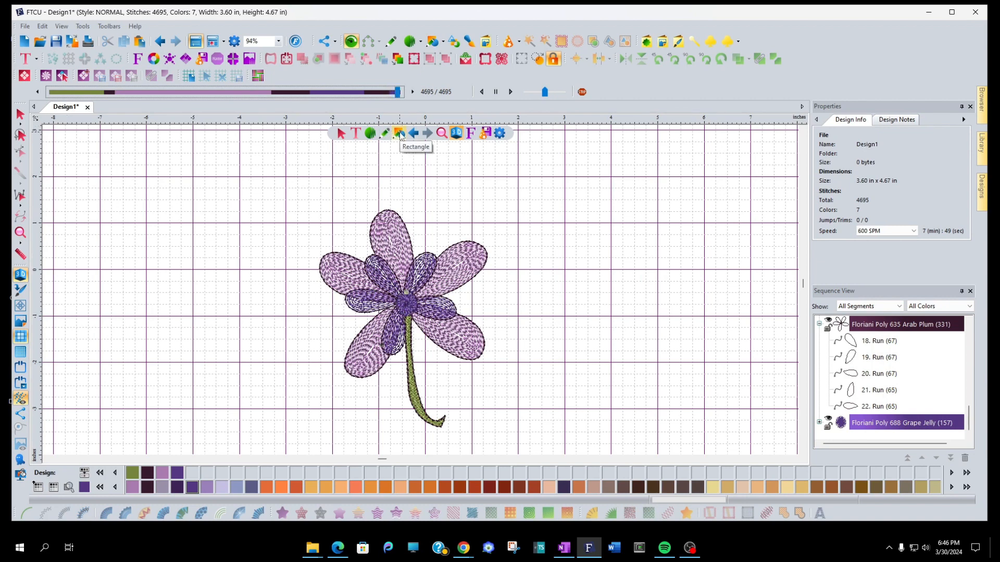
pyautogui.click(587, 266)
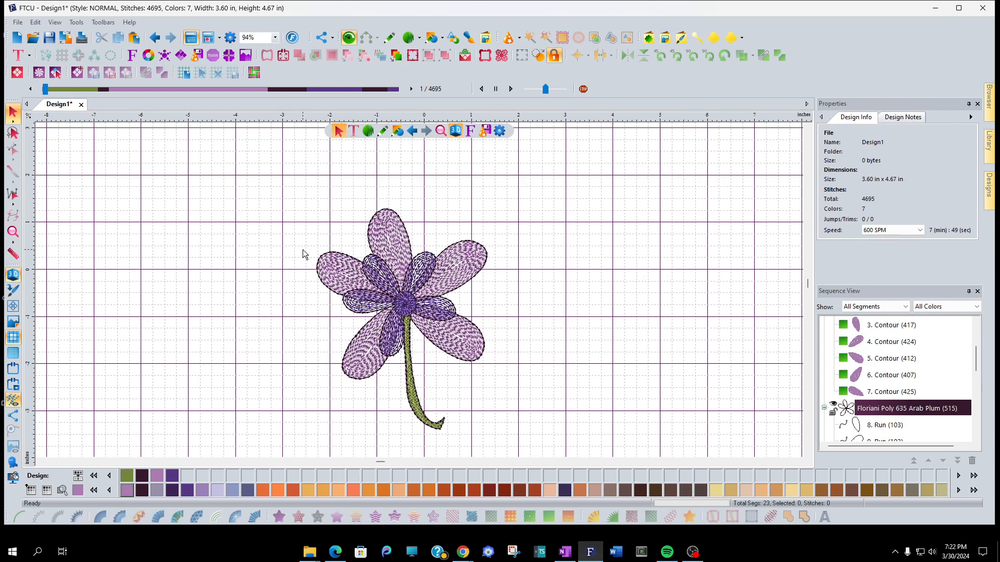
# Show the 5 x 7 Custom hoop for the PES format and move the whole flower to the middle of it
pyautogui.click(14, 385)
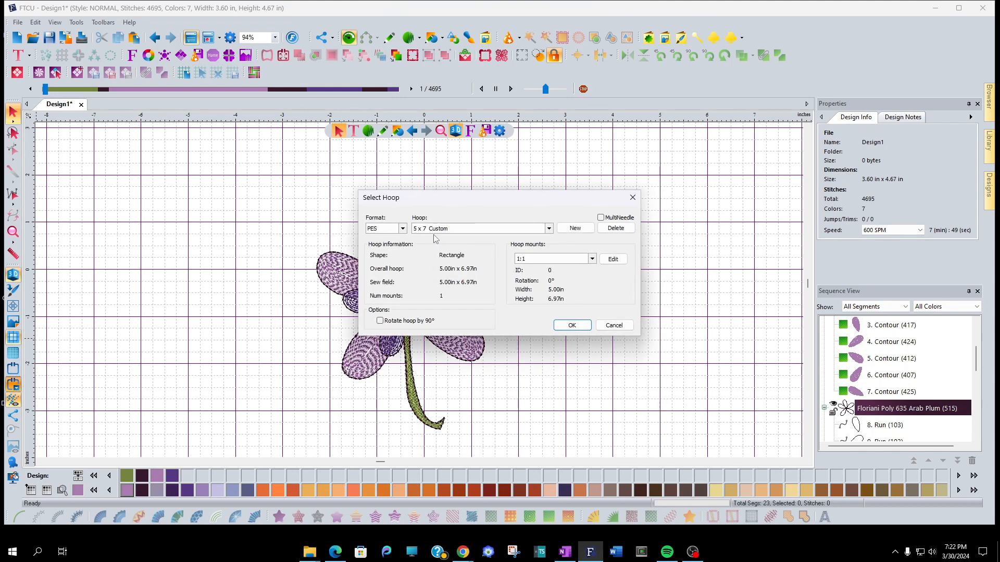
pyautogui.click(571, 326)
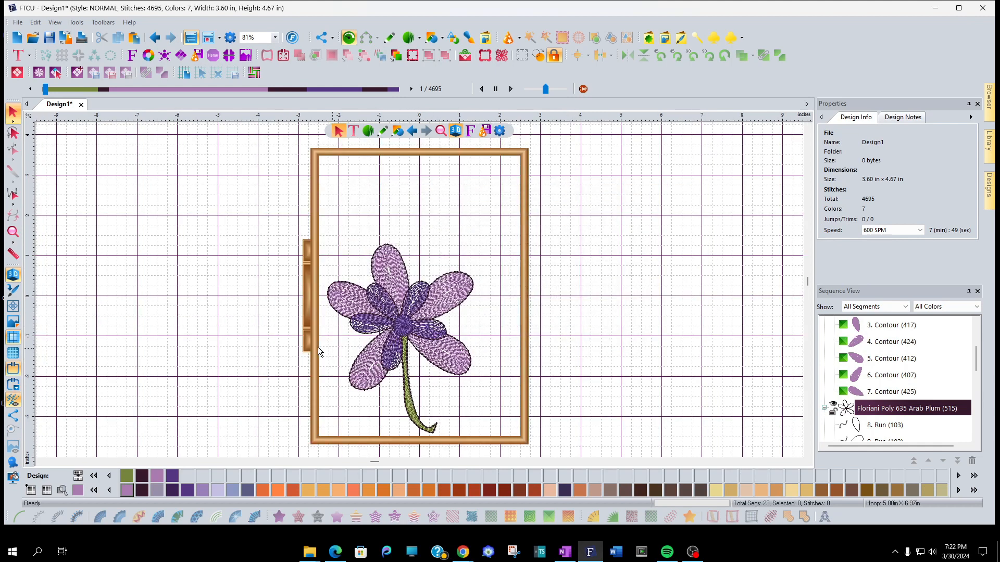
pyautogui.moveTo(185, 208); pyautogui.dragTo(539, 452)
pyautogui.moveTo(405, 334); pyautogui.dragTo(426, 289)
pyautogui.click(639, 327)
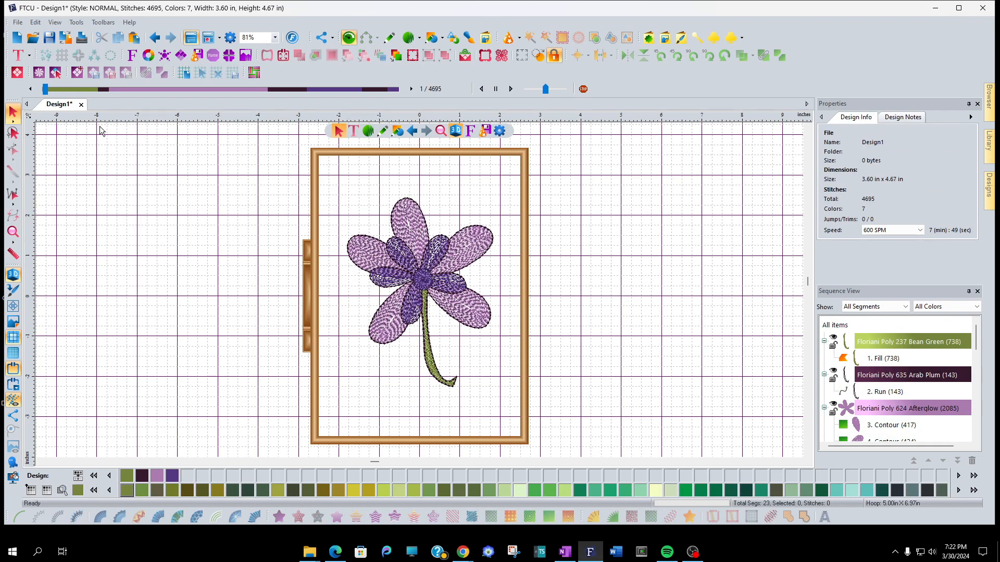
# Save the design under the new name MarchFlower_try1 as a Baby Lock/Brother/Bernina (PES v11) file in the Floriani folder
pyautogui.click(18, 24)
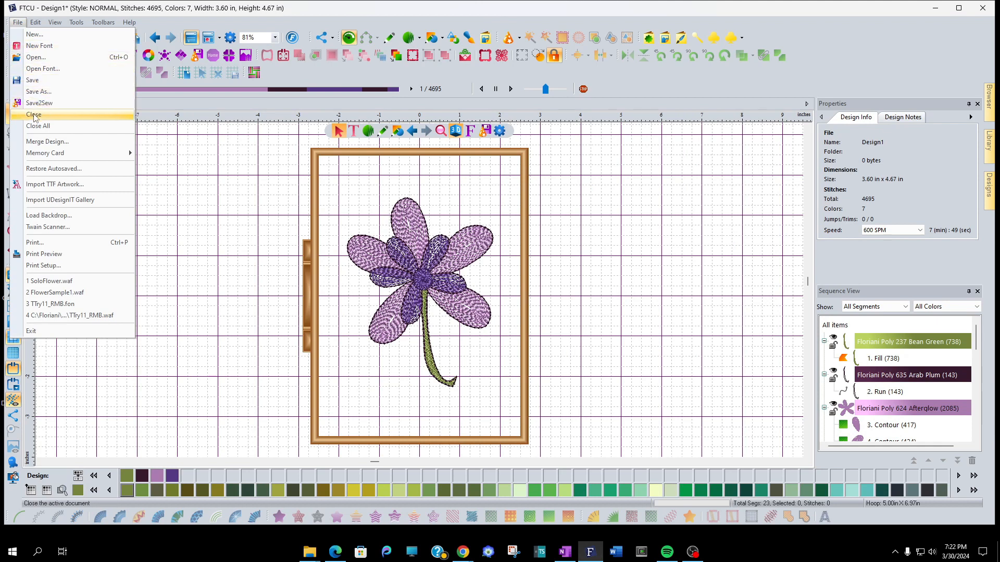
pyautogui.click(33, 92)
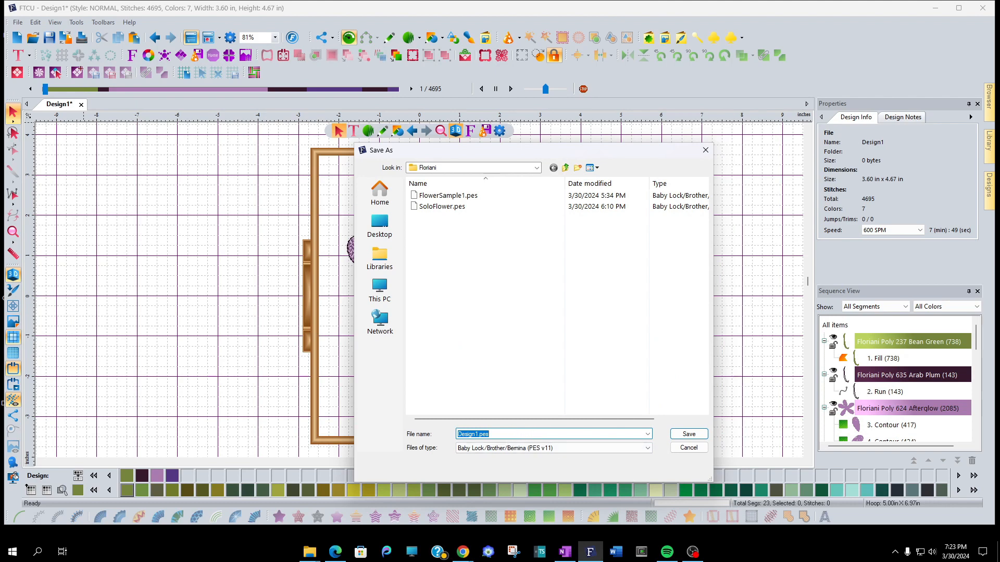
pyautogui.write('MarchFlower_try1')
pyautogui.click(687, 435)
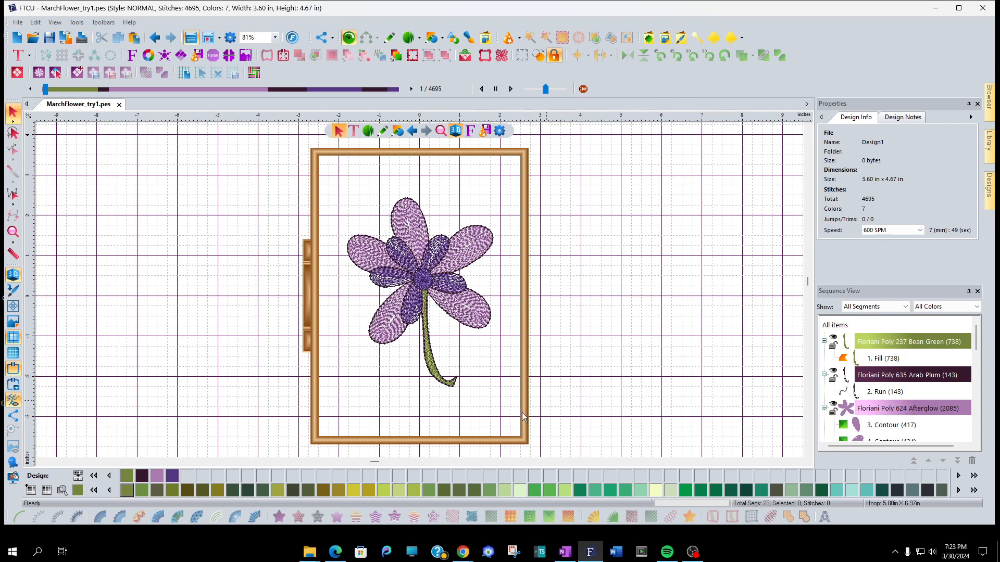
# Switch to File Explorer and check the Floriani folder for the saved MarchFlower_try1 .pes and .waf files
pyautogui.moveTo(308, 556)
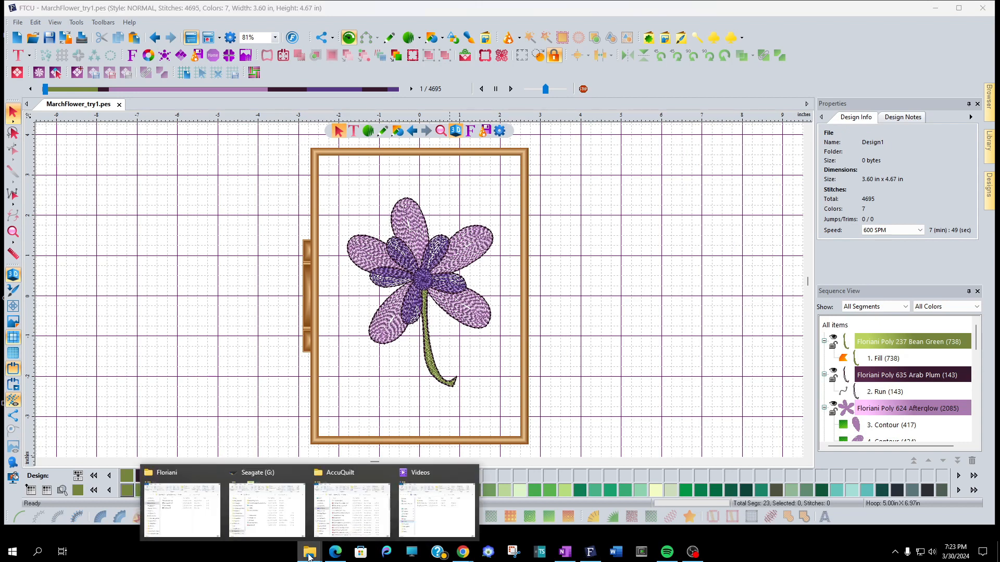
pyautogui.click(201, 503)
pyautogui.moveTo(666, 49); pyautogui.dragTo(501, 71)
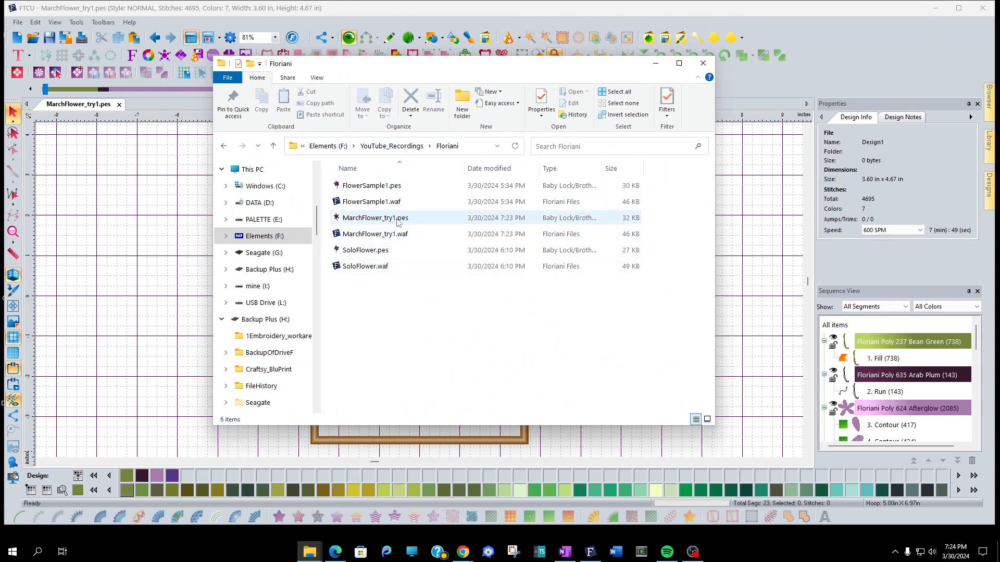
pyautogui.moveTo(399, 221)
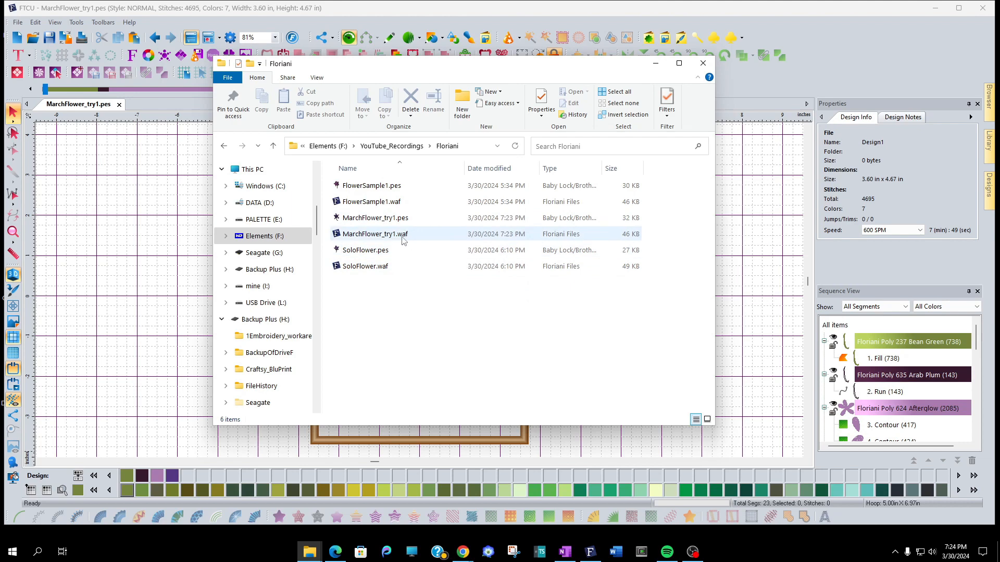
pyautogui.moveTo(393, 238)
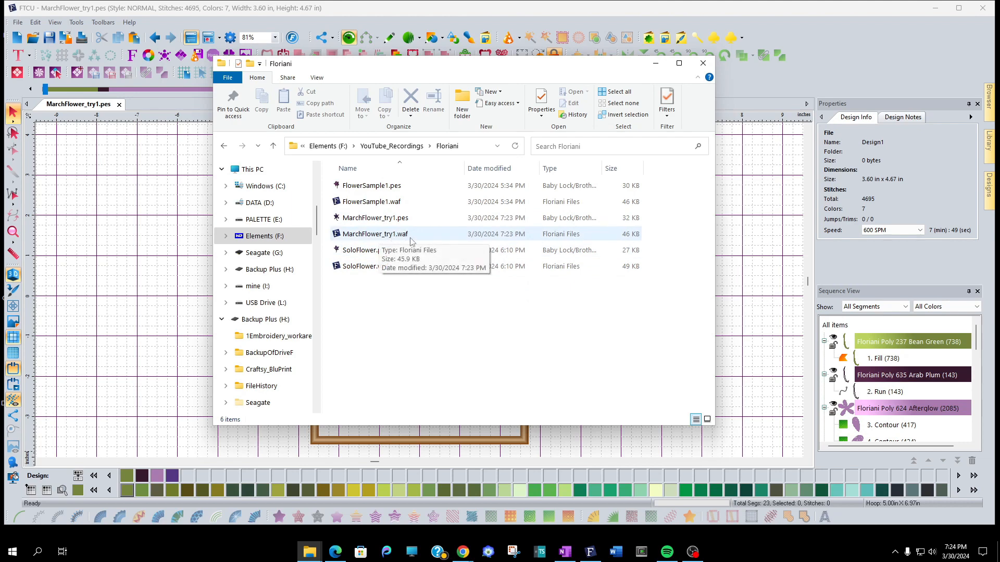